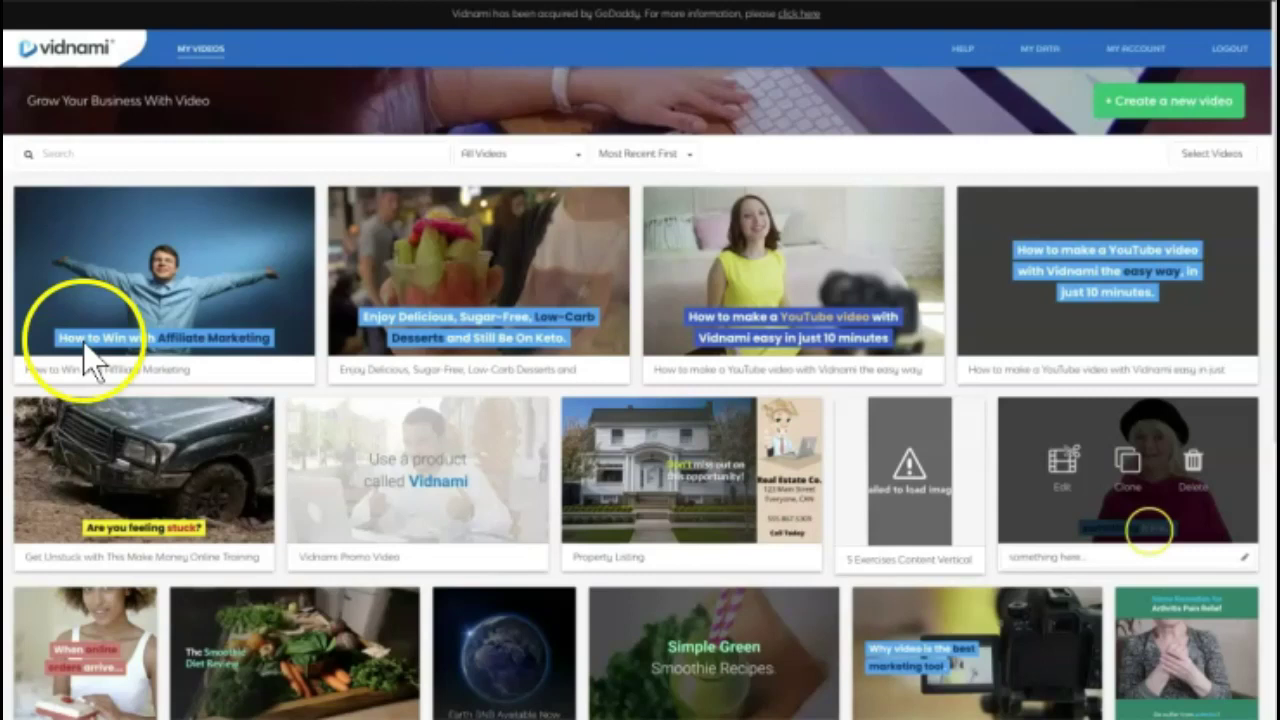
Create a new Content Video using the widescreen Cool Blue template.
{"action": "left_click", "coordinate": [1140, 101]}
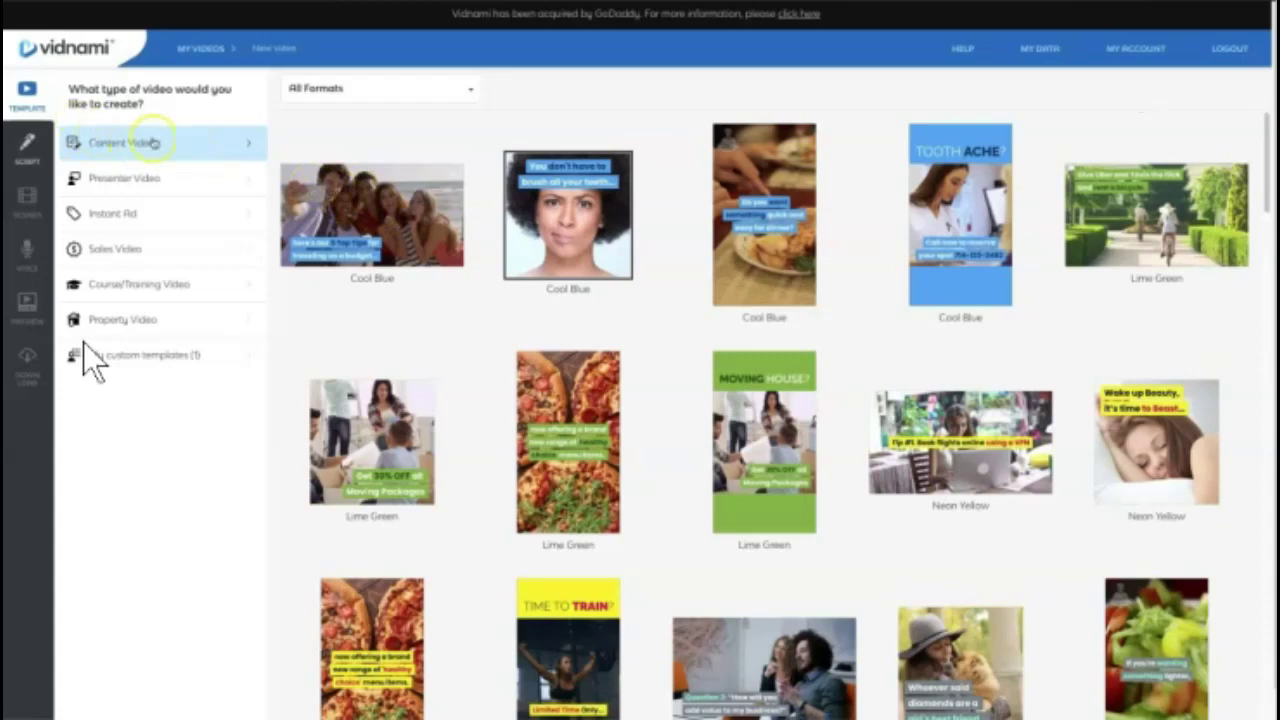
{"action": "left_click", "coordinate": [380, 215]}
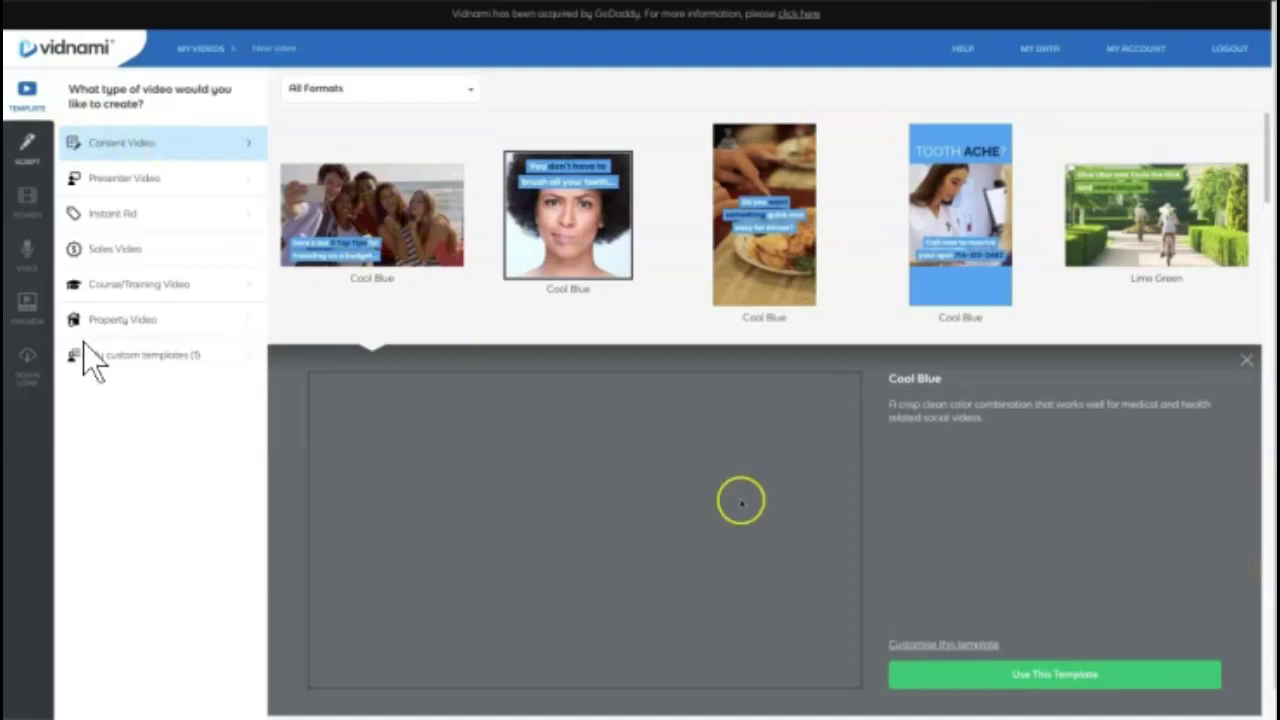
{"action": "left_click", "coordinate": [1060, 677]}
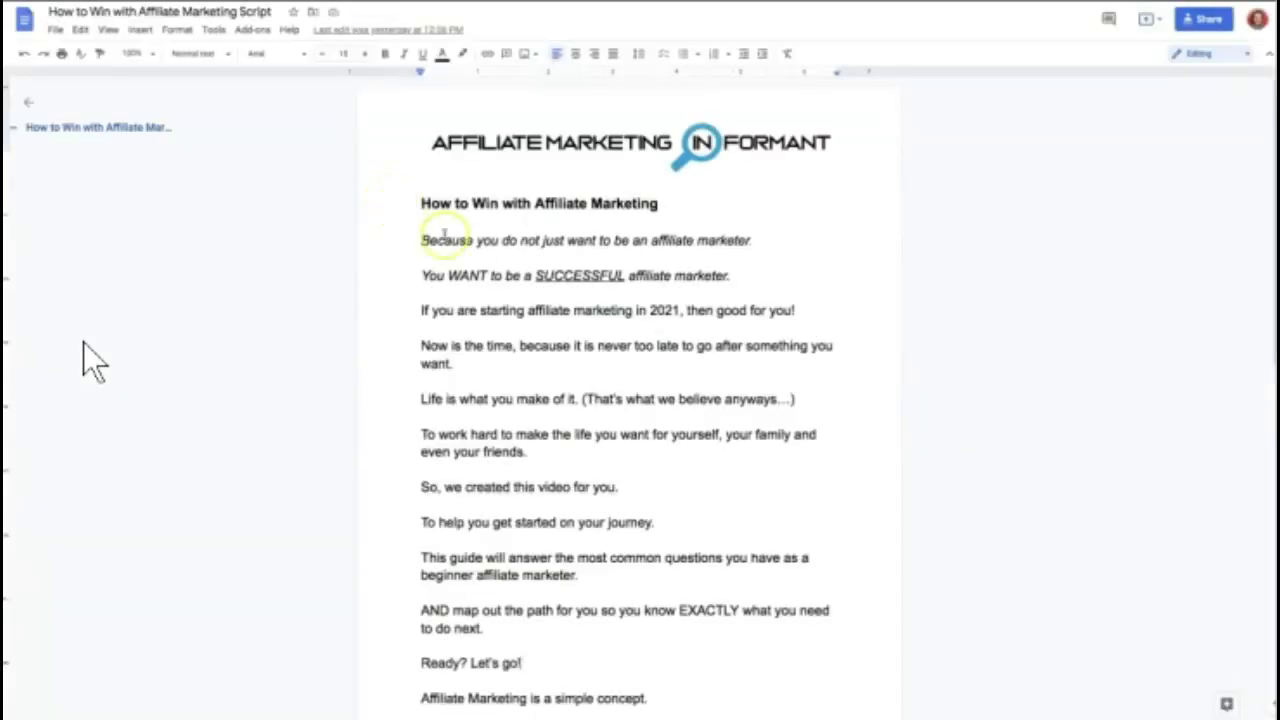
Copy the whole "How to Win with Affiliate Marketing Script" from Google Docs into the Vidnami video script and generate its scenes.
{"action": "key", "text": "ctrl+a"}
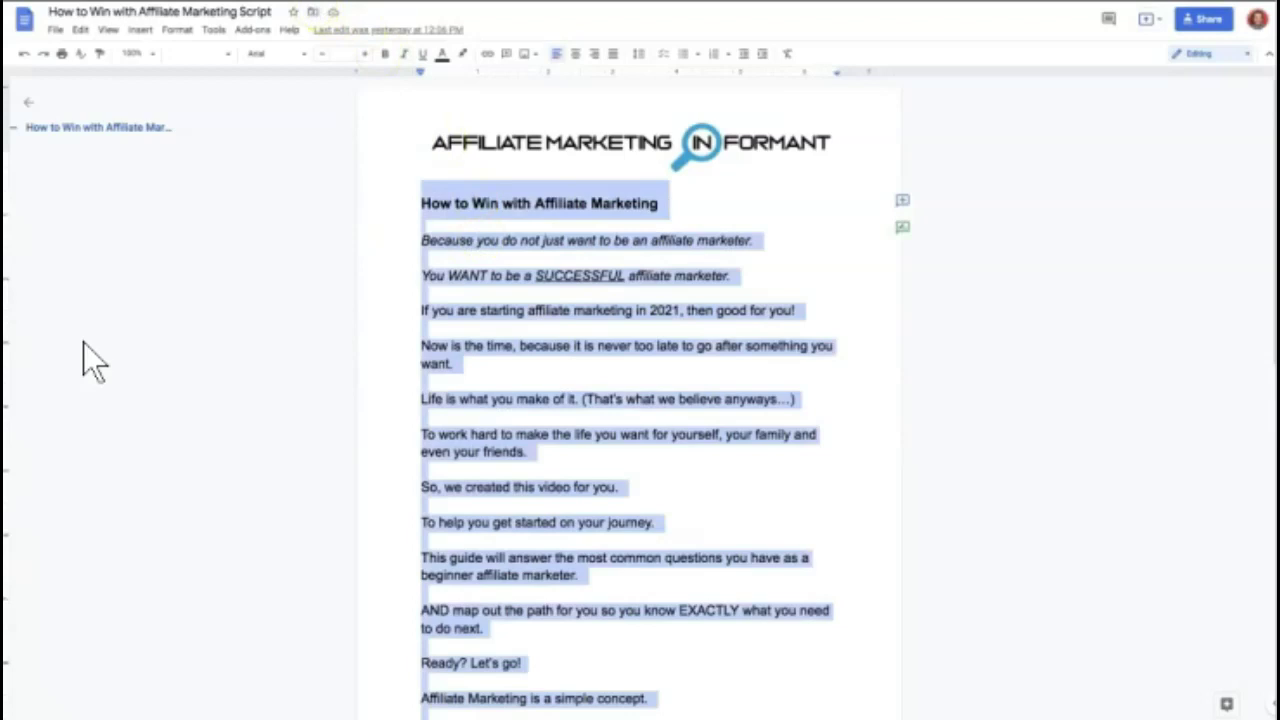
{"action": "key", "text": "ctrl+c"}
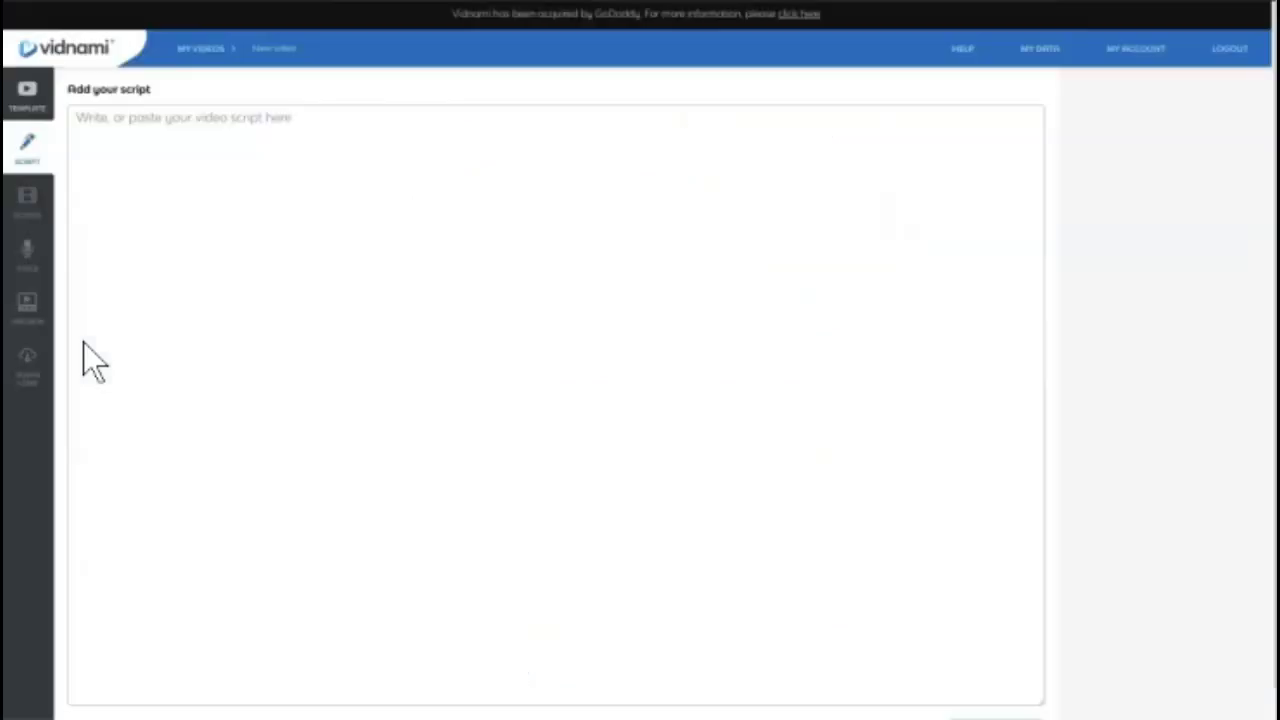
{"action": "left_click", "coordinate": [491, 323]}
{"action": "key", "text": "ctrl+v"}
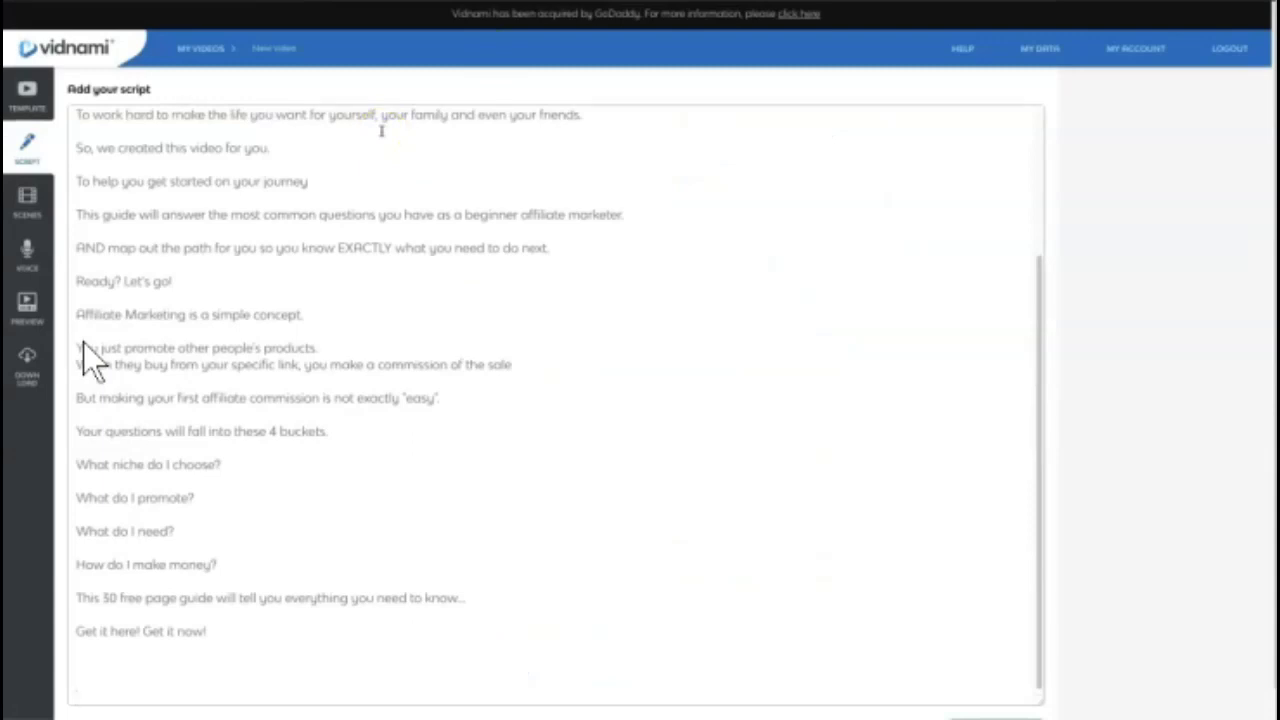
{"action": "left_click", "coordinate": [33, 202]}
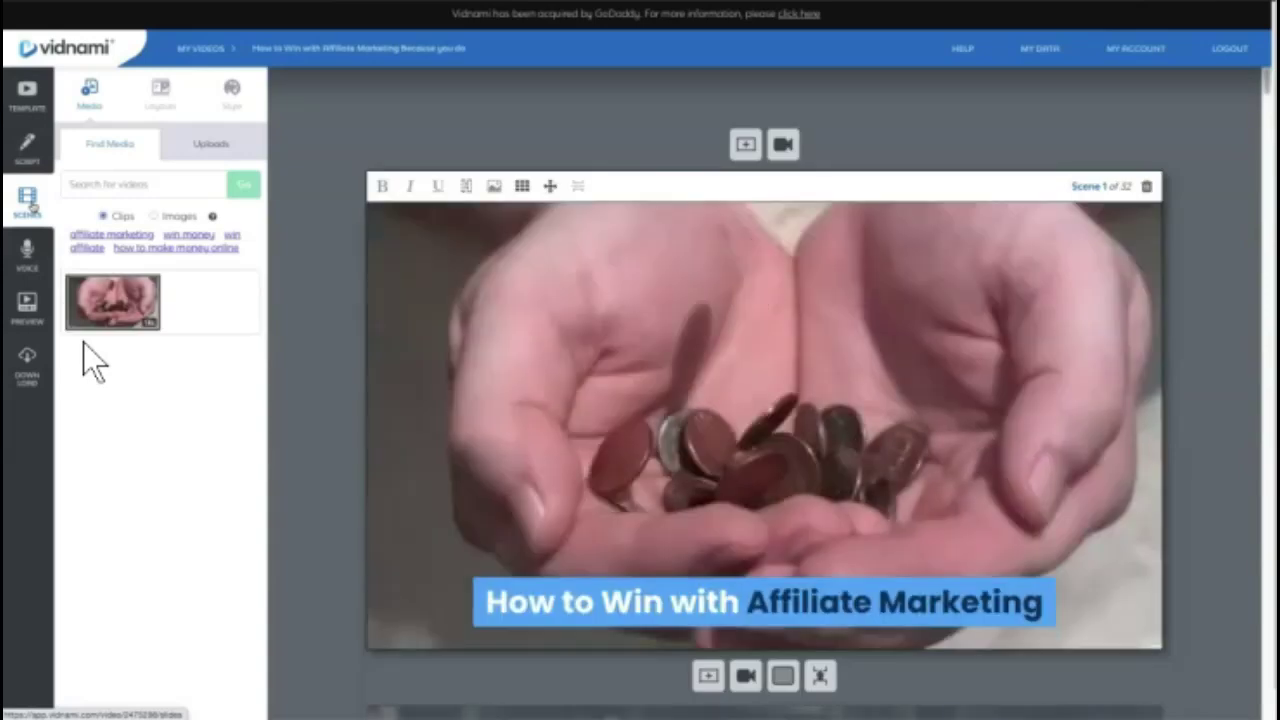
Replace the scene 1 background with the office couple at a laptop clip from the suggested "affiliate marketing" search.
{"action": "left_click", "coordinate": [54, 208]}
{"action": "left_click", "coordinate": [120, 235]}
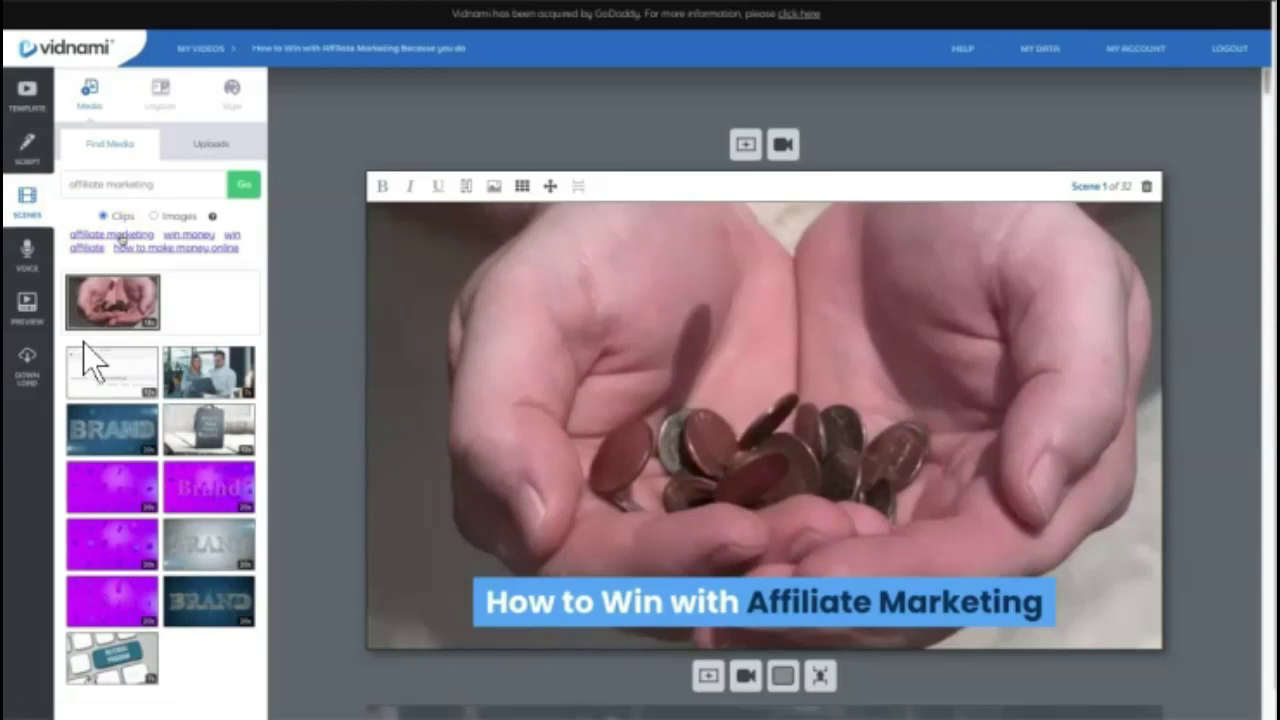
{"action": "left_click", "coordinate": [208, 370]}
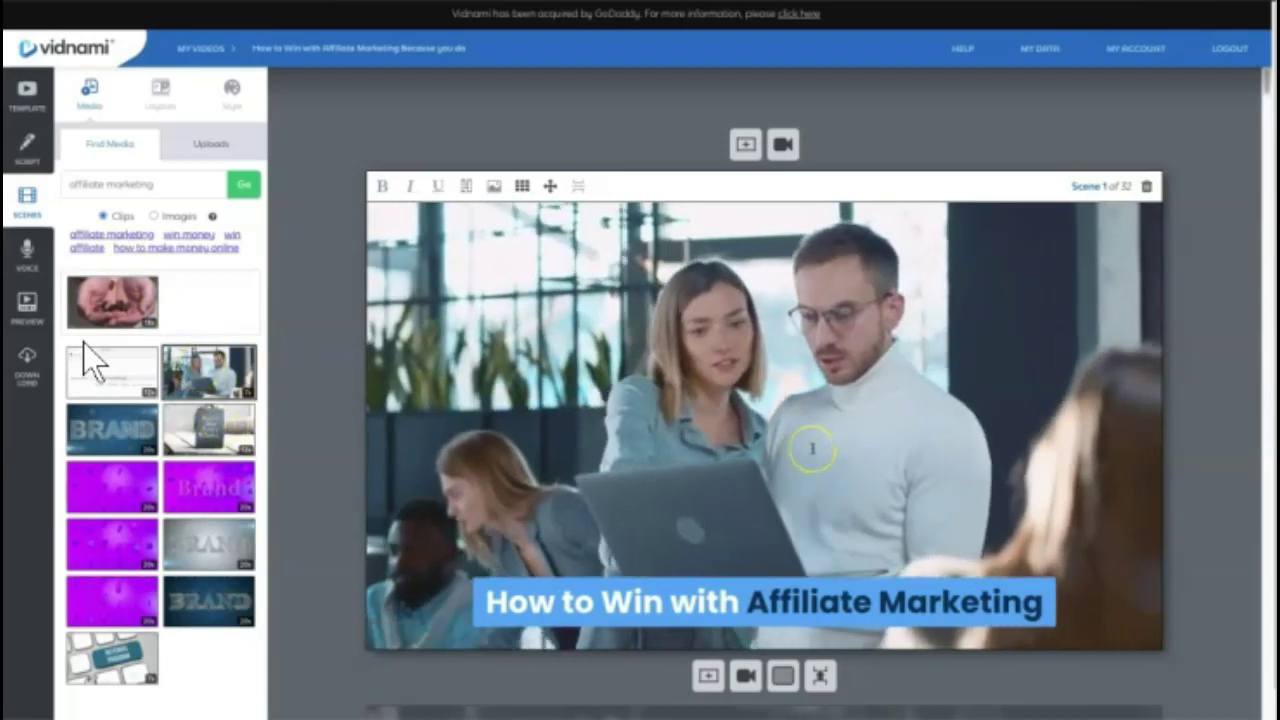
Highlight the word "not" in the scene 2 caption.
{"action": "scroll", "coordinate": [812, 450], "scroll_direction": "down", "scroll_amount": 5}
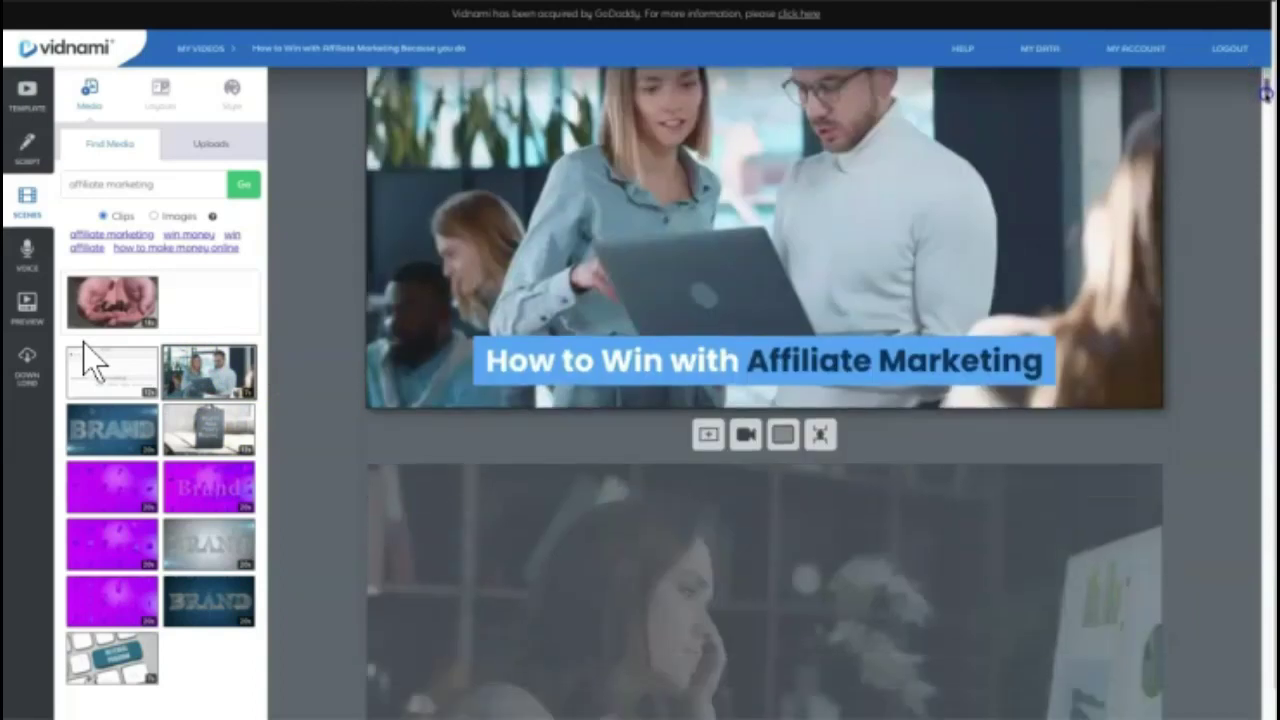
{"action": "scroll", "coordinate": [765, 440], "scroll_direction": "down", "scroll_amount": 1}
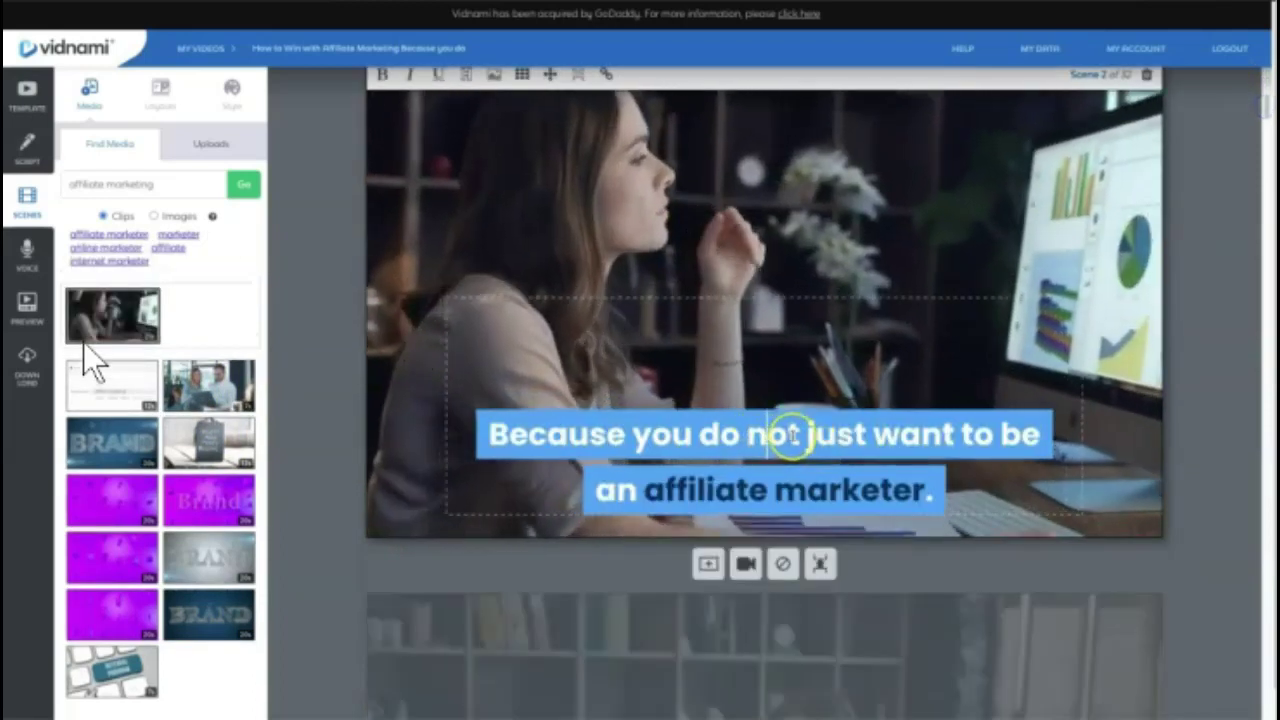
{"action": "double_click", "coordinate": [768, 433]}
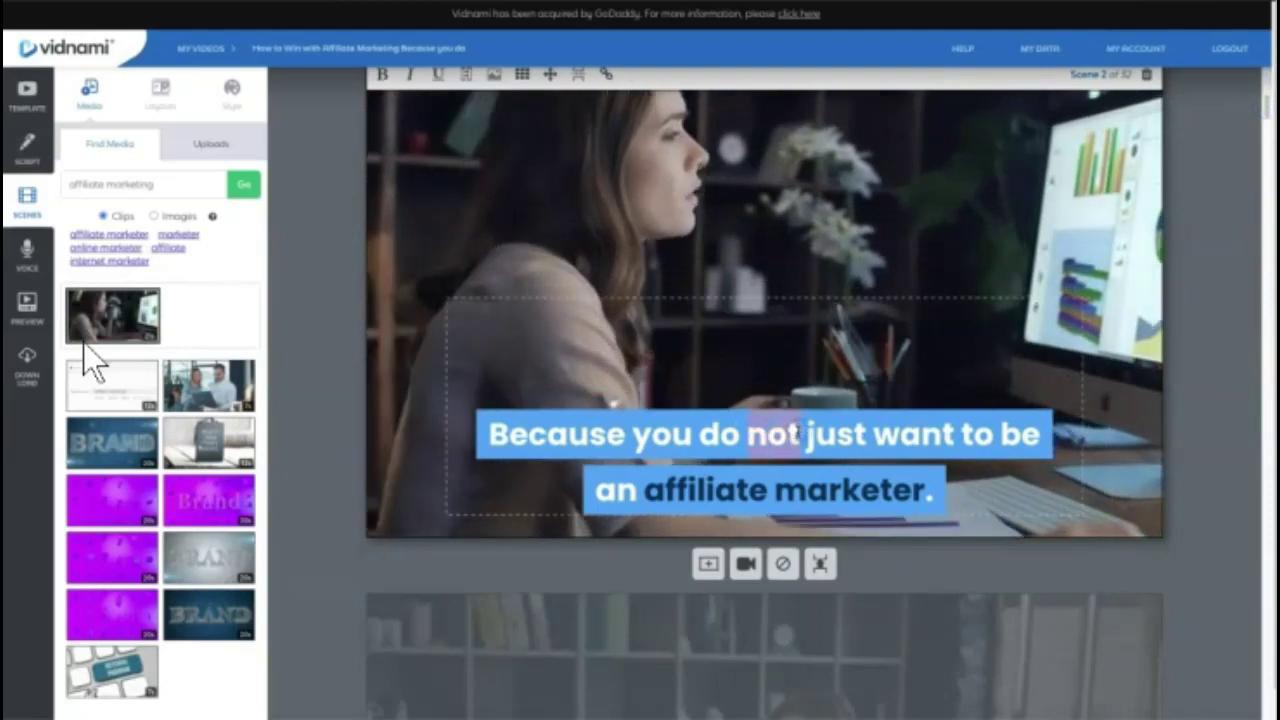
{"action": "left_click", "coordinate": [750, 436]}
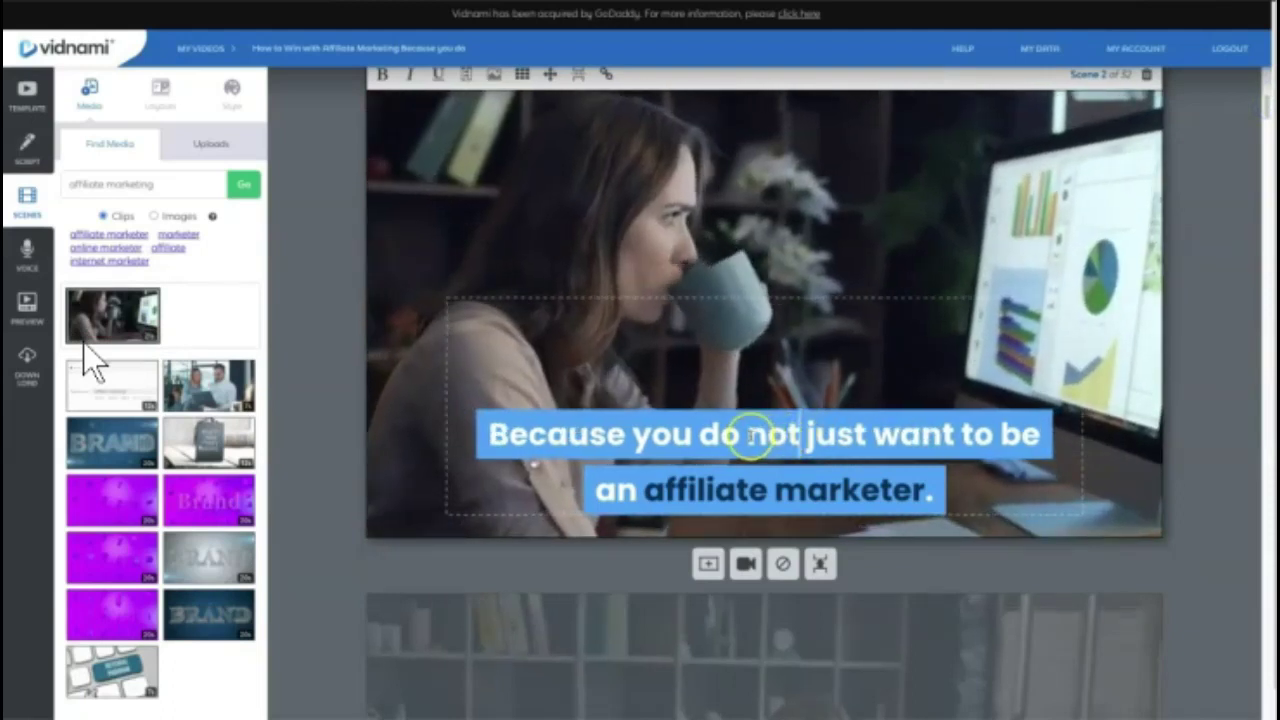
{"action": "scroll", "coordinate": [1260, 100], "scroll_direction": "up", "scroll_amount": 1}
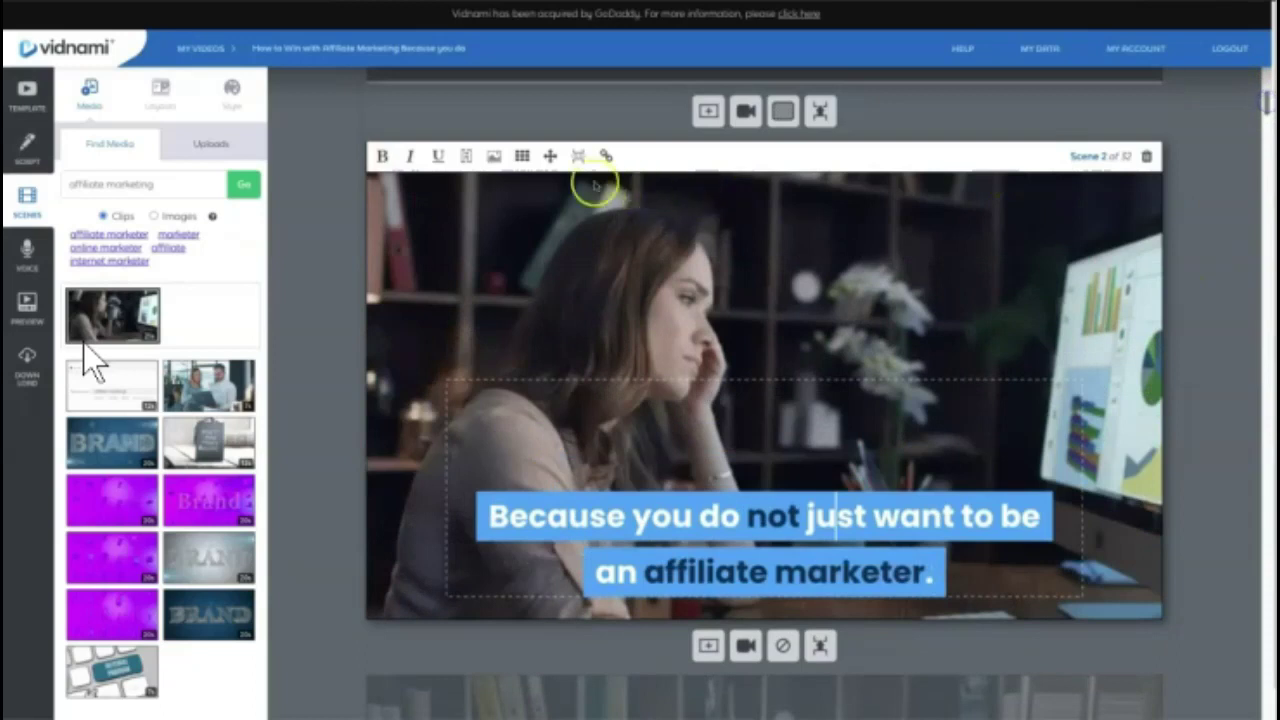
Toggle the scene 2 text off and on, and reposition the caption to the upper-right area of the scene.
{"action": "left_click", "coordinate": [466, 156]}
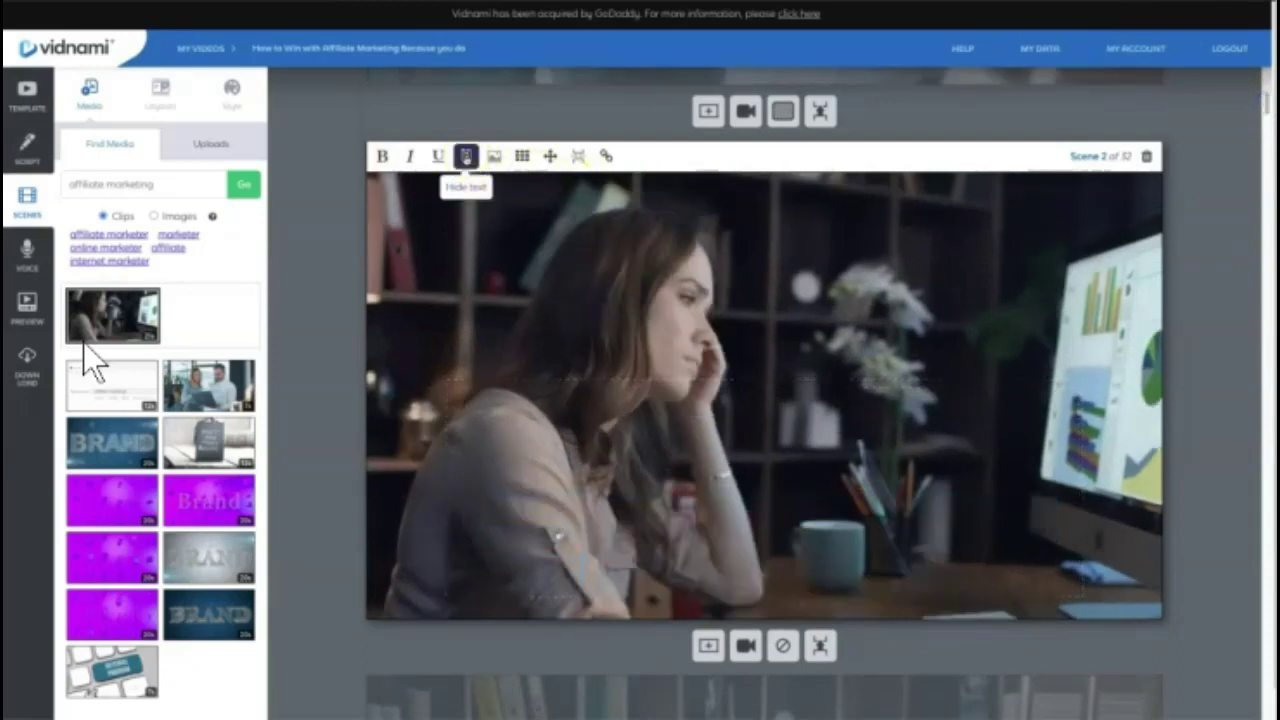
{"action": "left_click", "coordinate": [466, 156]}
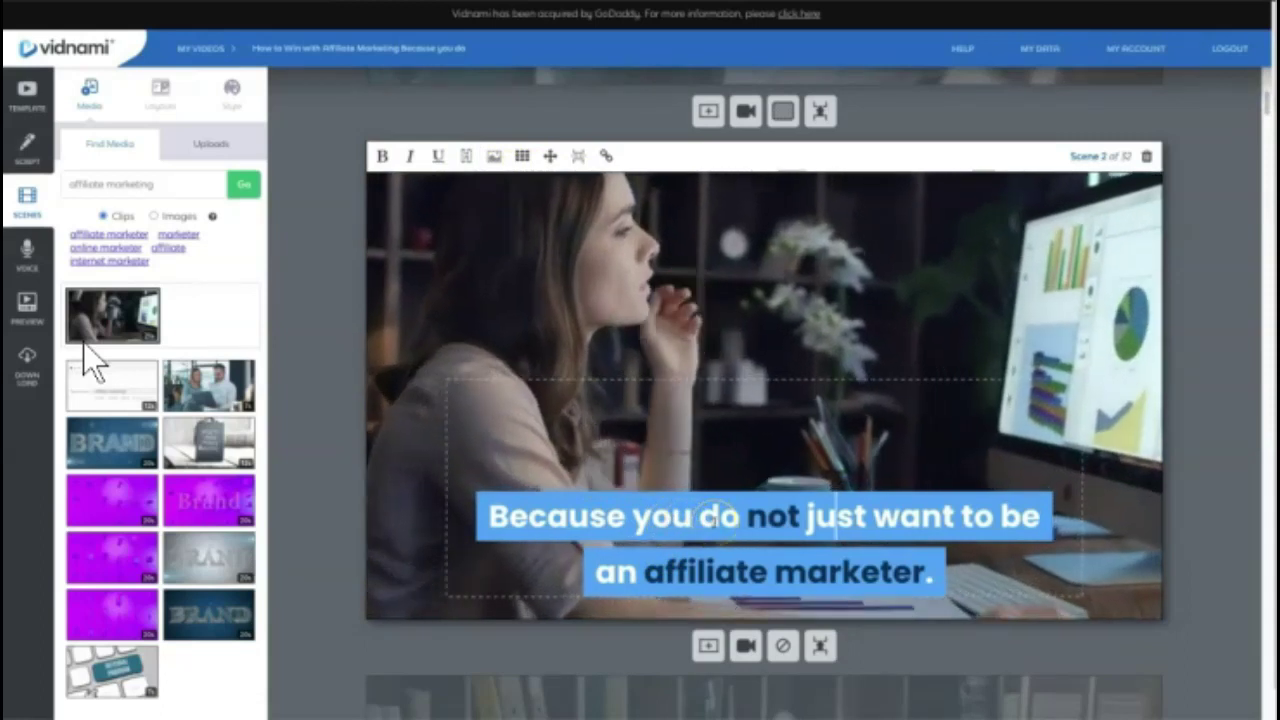
{"action": "left_click", "coordinate": [522, 156]}
{"action": "left_click", "coordinate": [563, 183]}
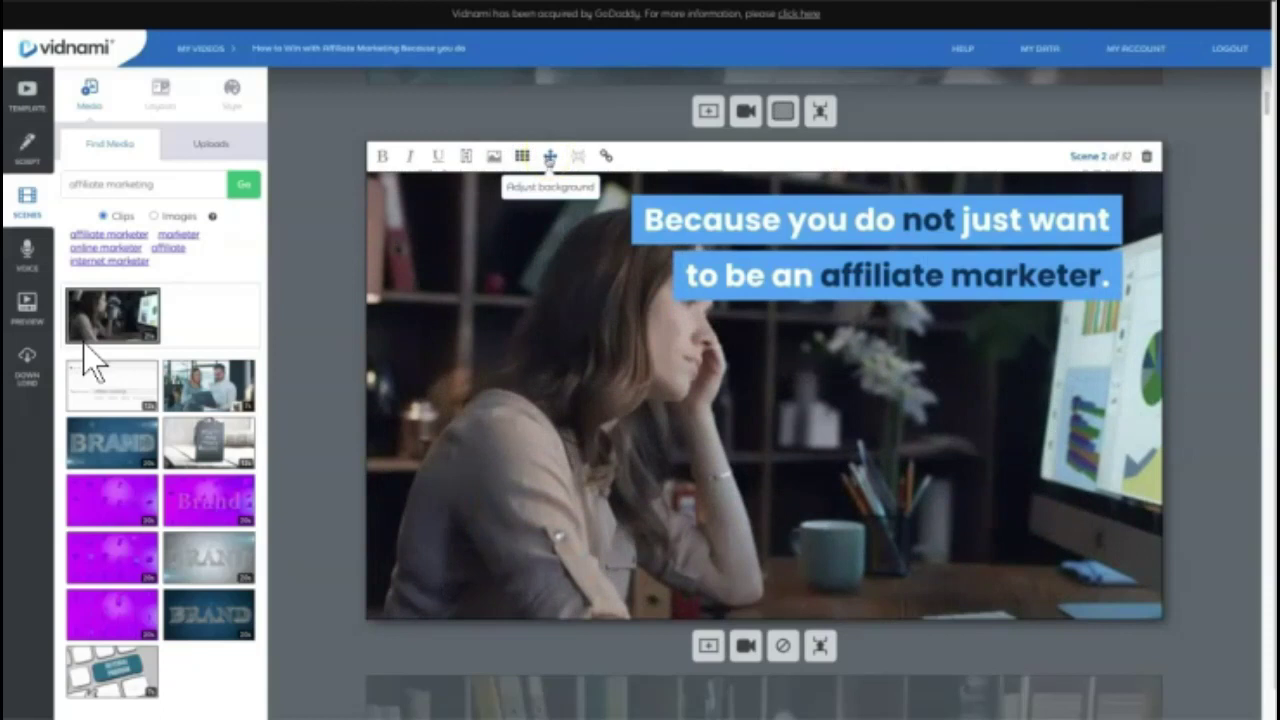
{"action": "left_click", "coordinate": [549, 156]}
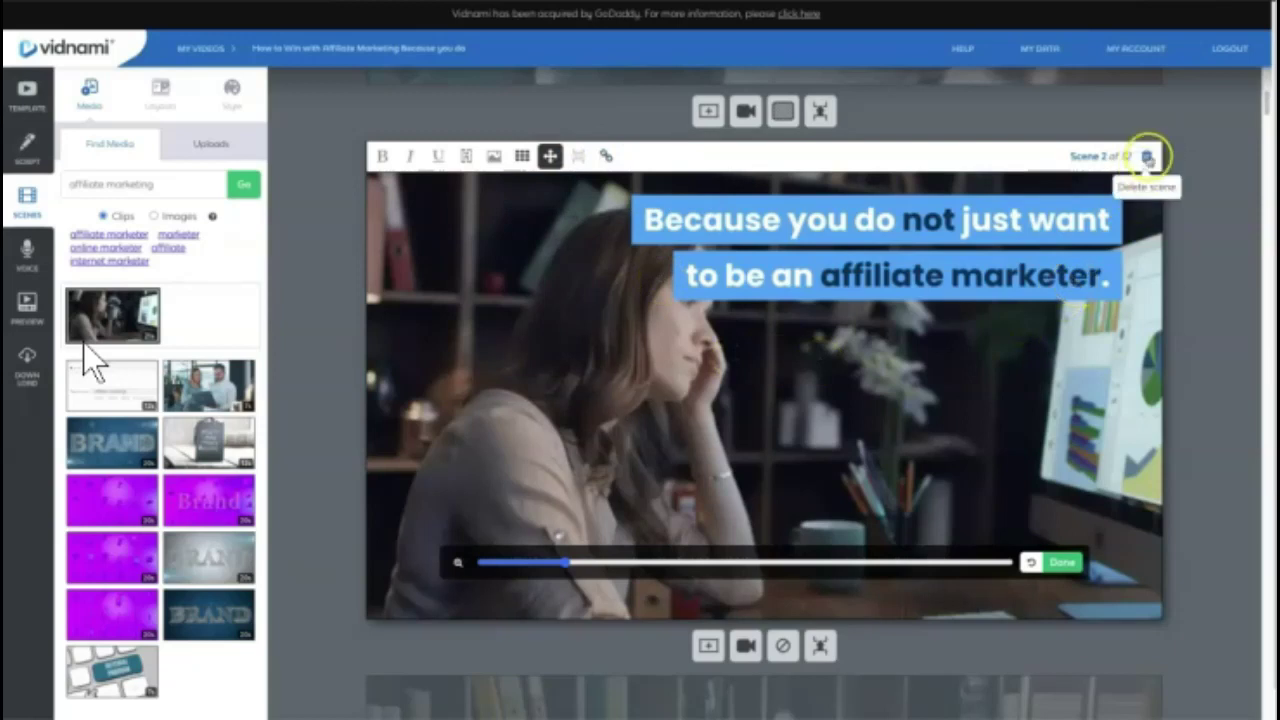
Apply an Auto-voice track with the Kate voice and open the video preview.
{"action": "left_click", "coordinate": [20, 262]}
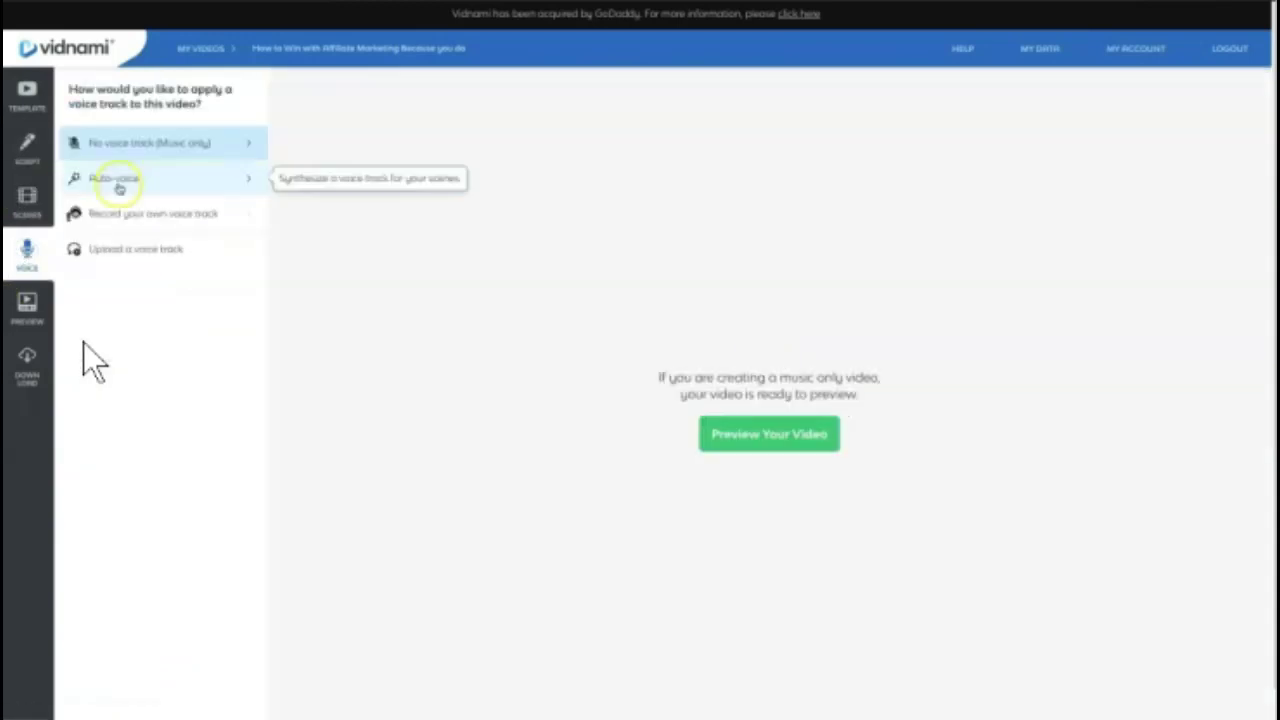
{"action": "left_click", "coordinate": [118, 184]}
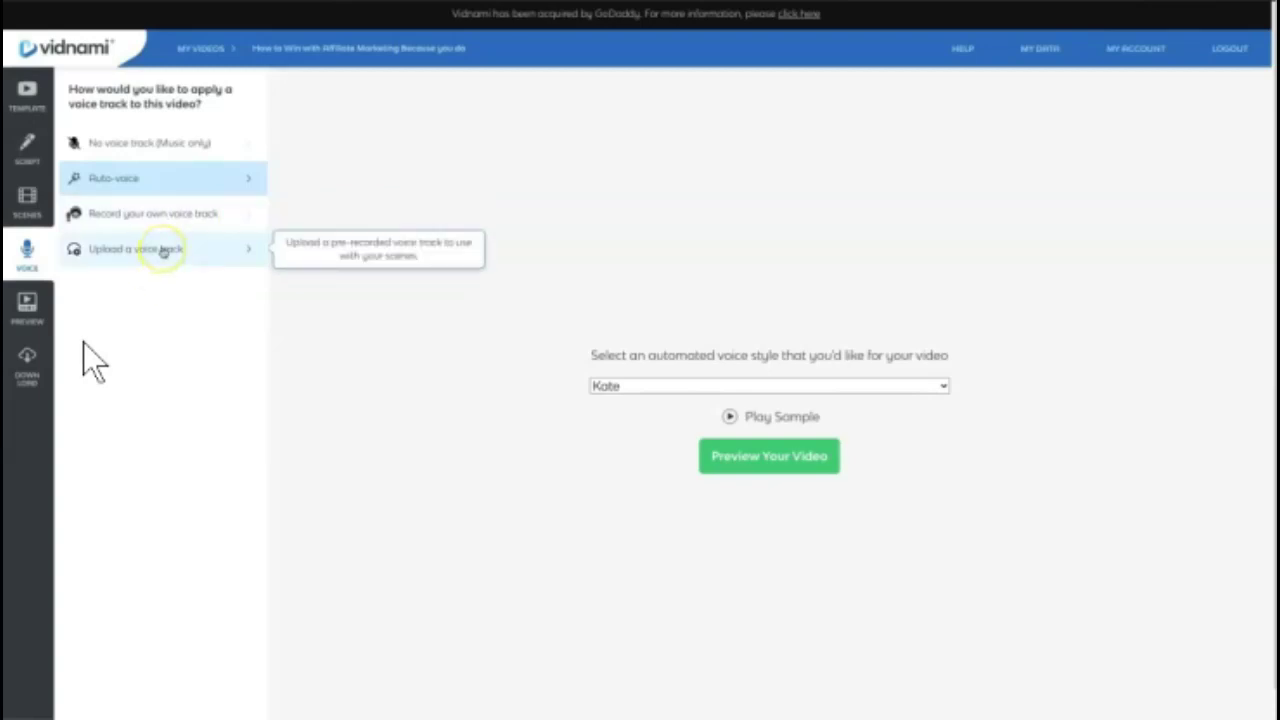
{"action": "left_click", "coordinate": [28, 303]}
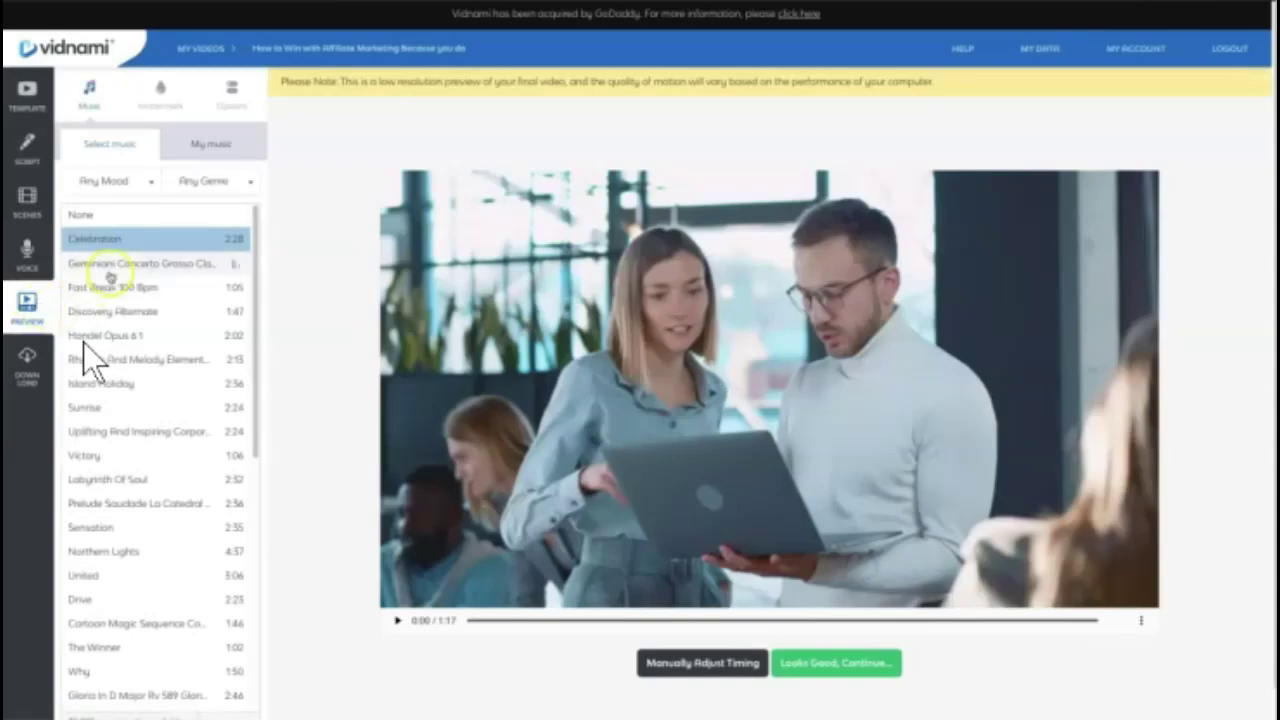
Set the music volume to 10% and the voice track speed to 104%, and play the preview.
{"action": "left_click", "coordinate": [206, 146]}
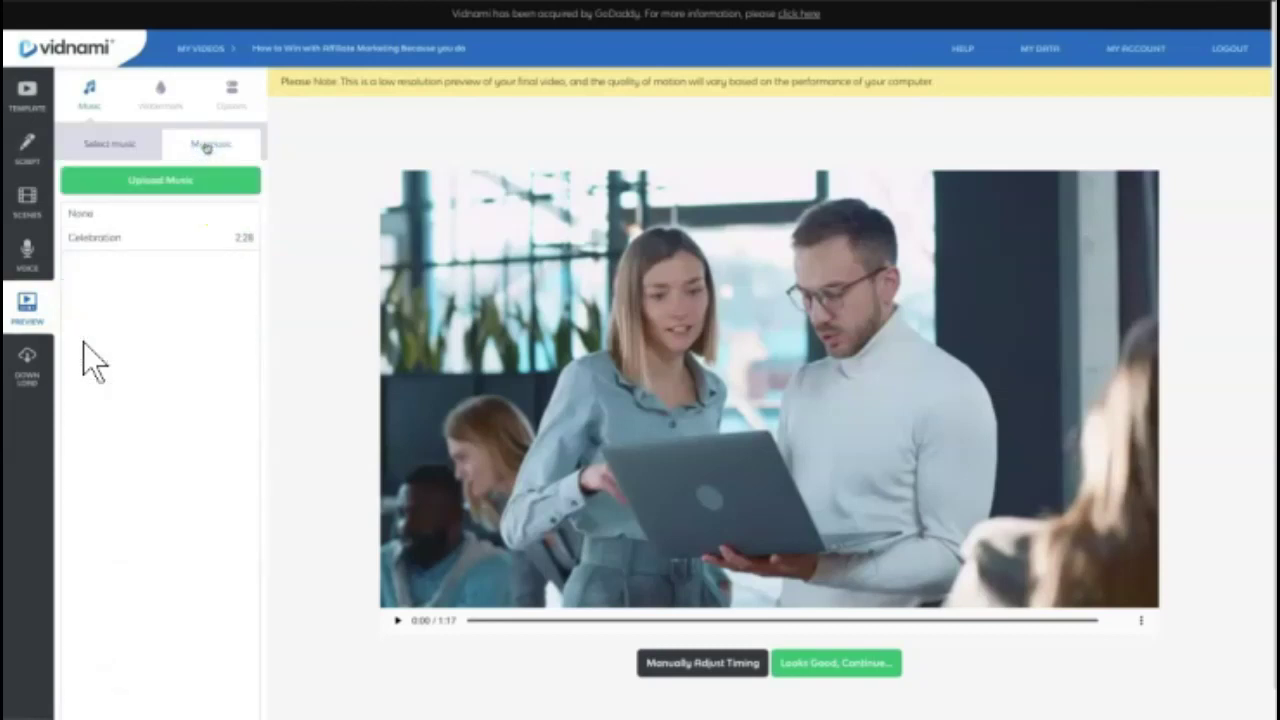
{"action": "left_click", "coordinate": [231, 92]}
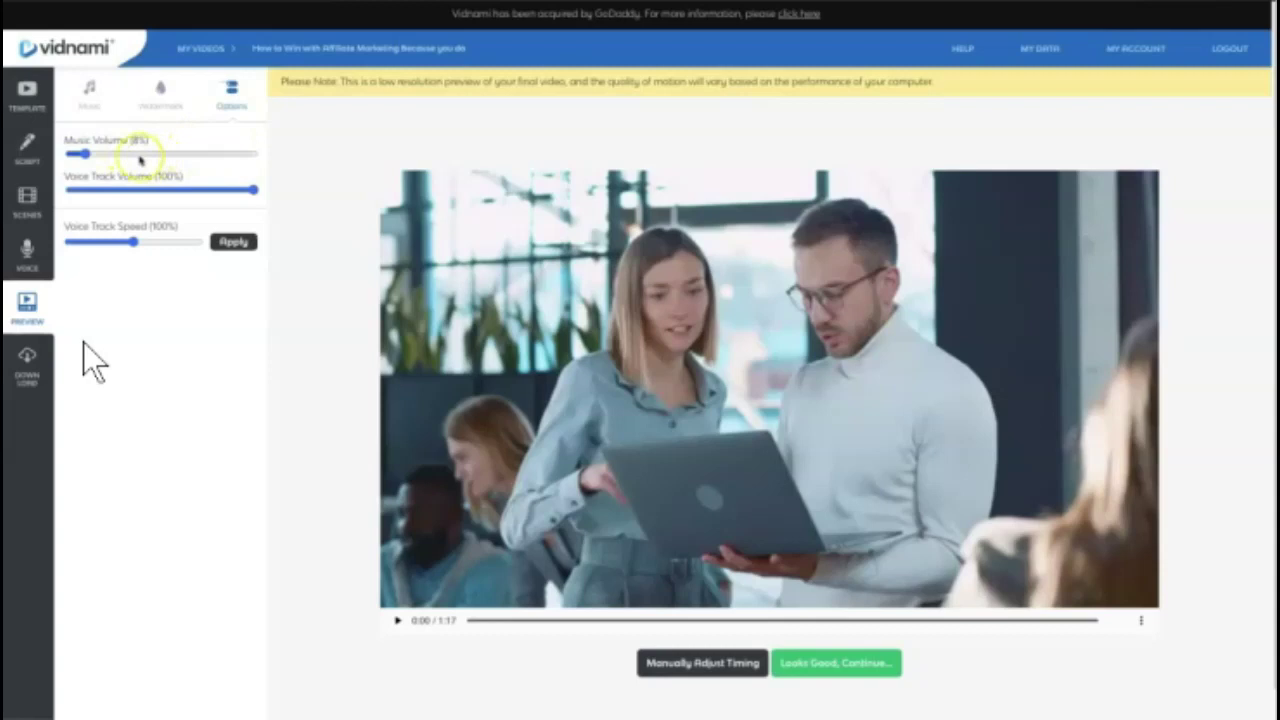
{"action": "left_click_drag", "start_coordinate": [80, 155], "coordinate": [90, 155]}
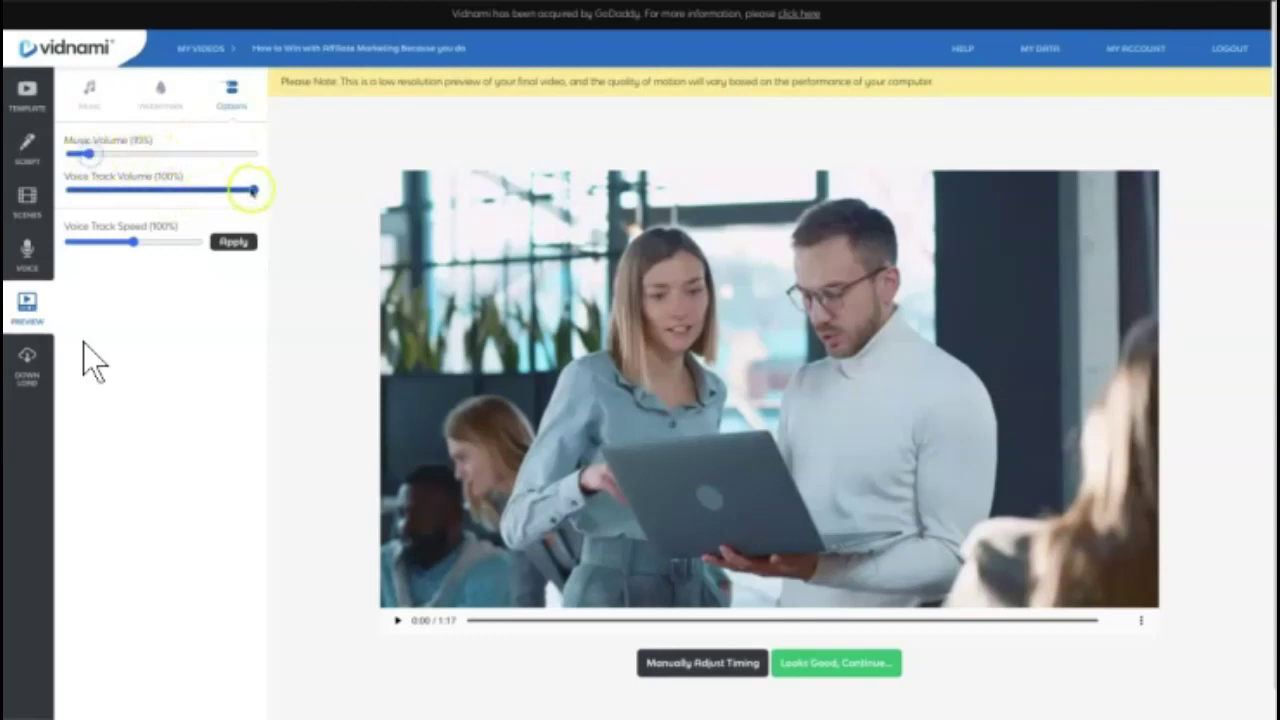
{"action": "left_click_drag", "start_coordinate": [134, 242], "coordinate": [142, 243]}
{"action": "left_click", "coordinate": [226, 243]}
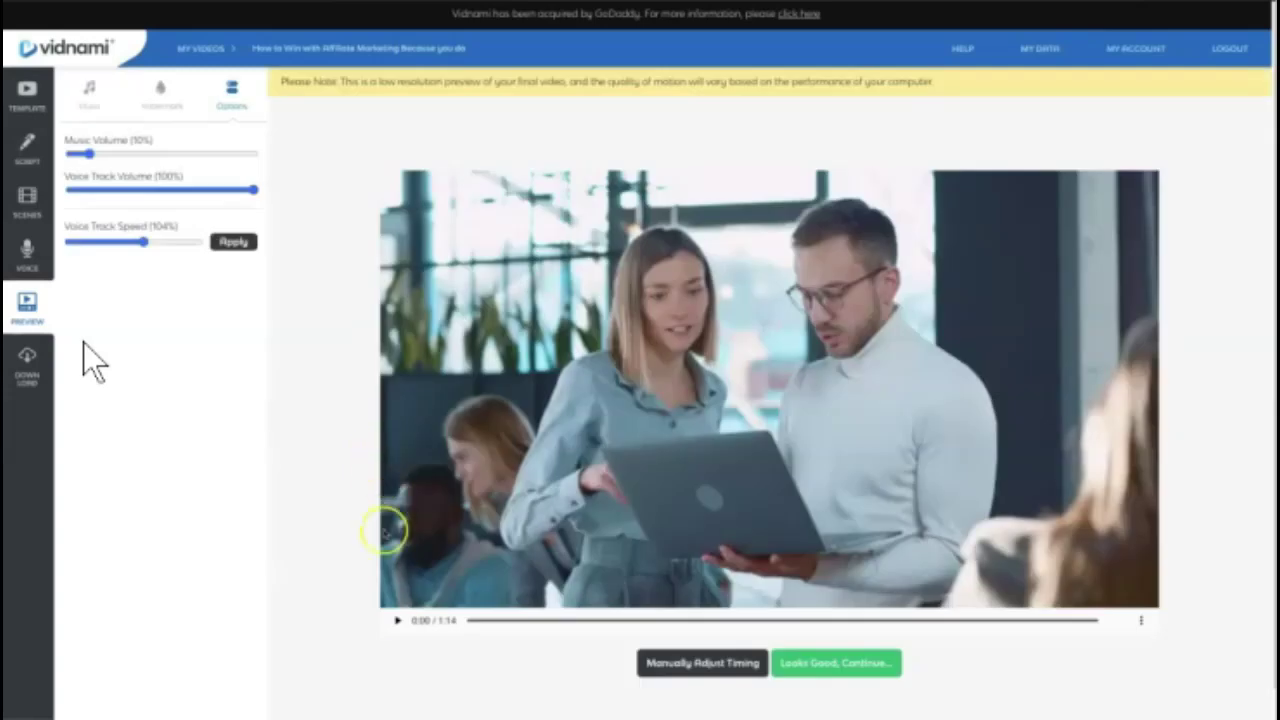
{"action": "left_click", "coordinate": [397, 620]}
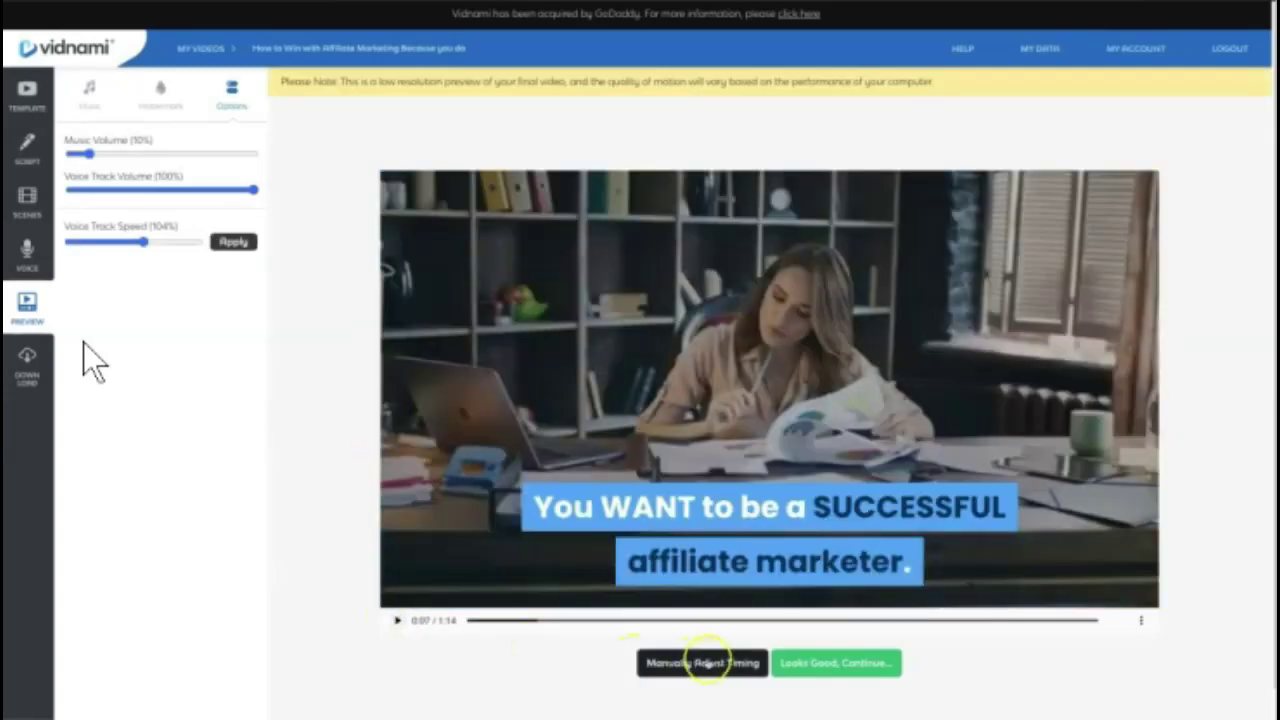
Accept the preview and generate the video in Full HD 1080p resolution.
{"action": "left_click", "coordinate": [800, 663]}
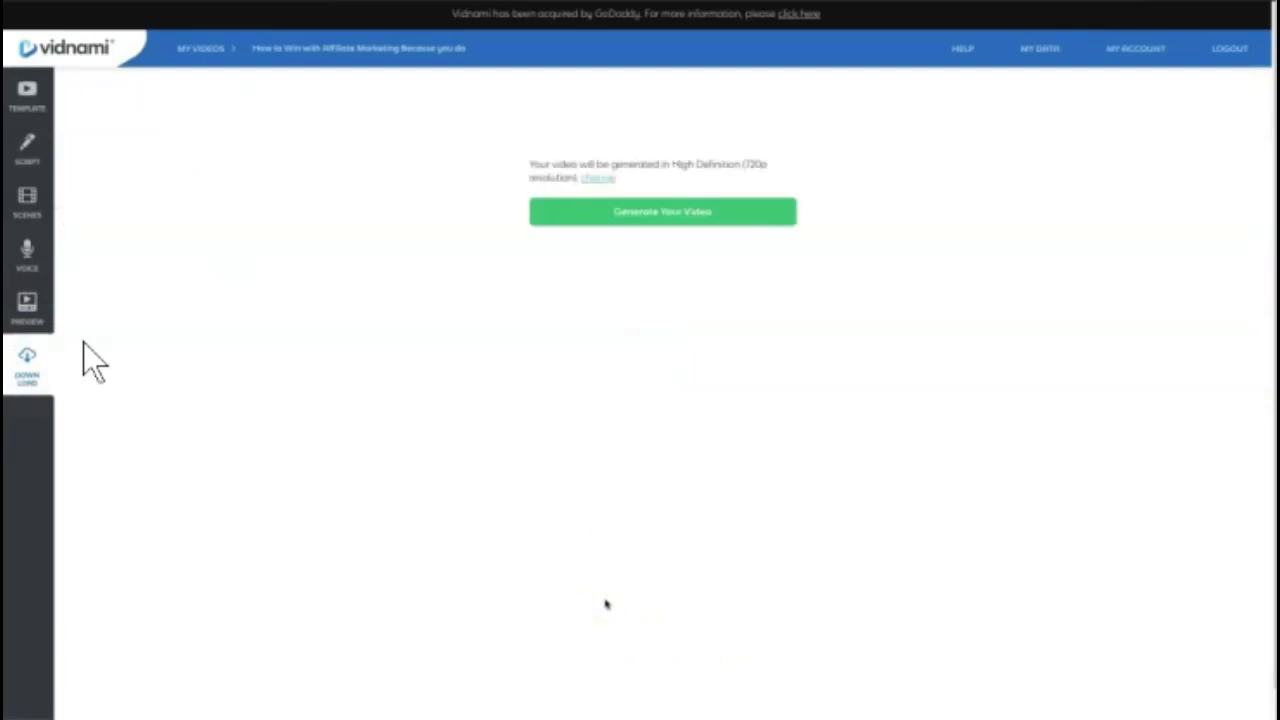
{"action": "left_click", "coordinate": [597, 178]}
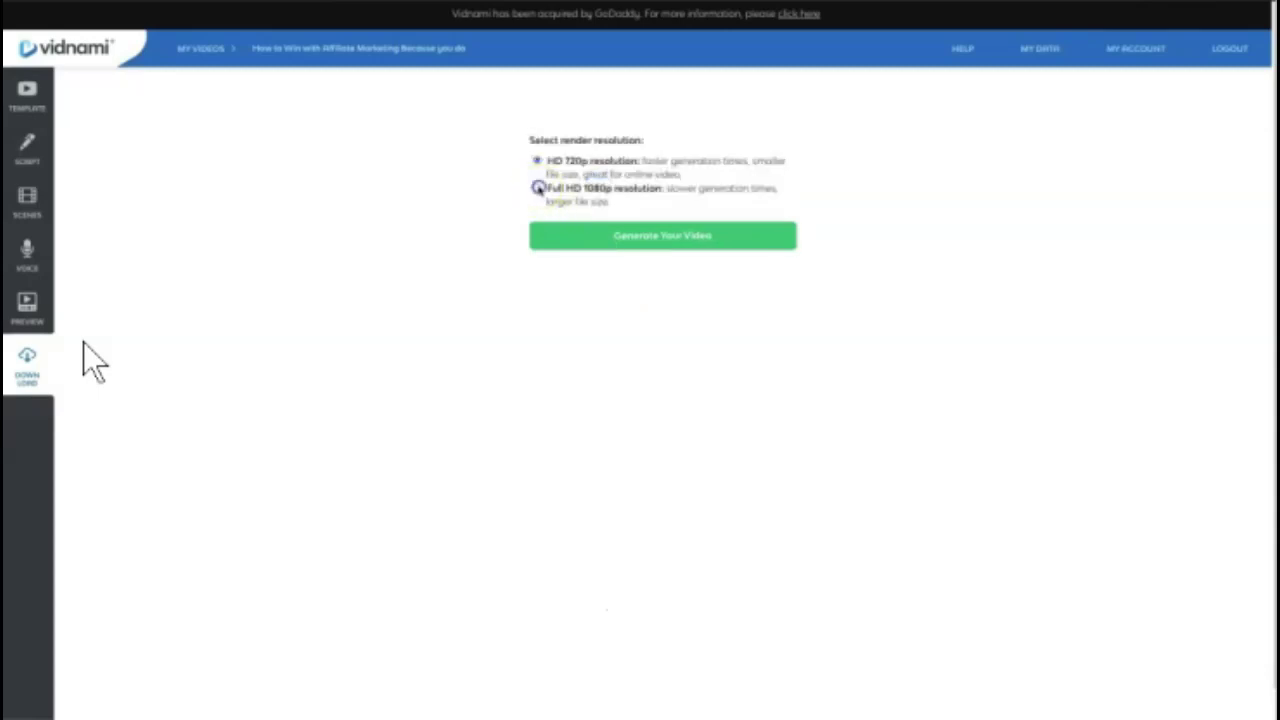
{"action": "left_click", "coordinate": [538, 188]}
{"action": "left_click", "coordinate": [692, 237]}
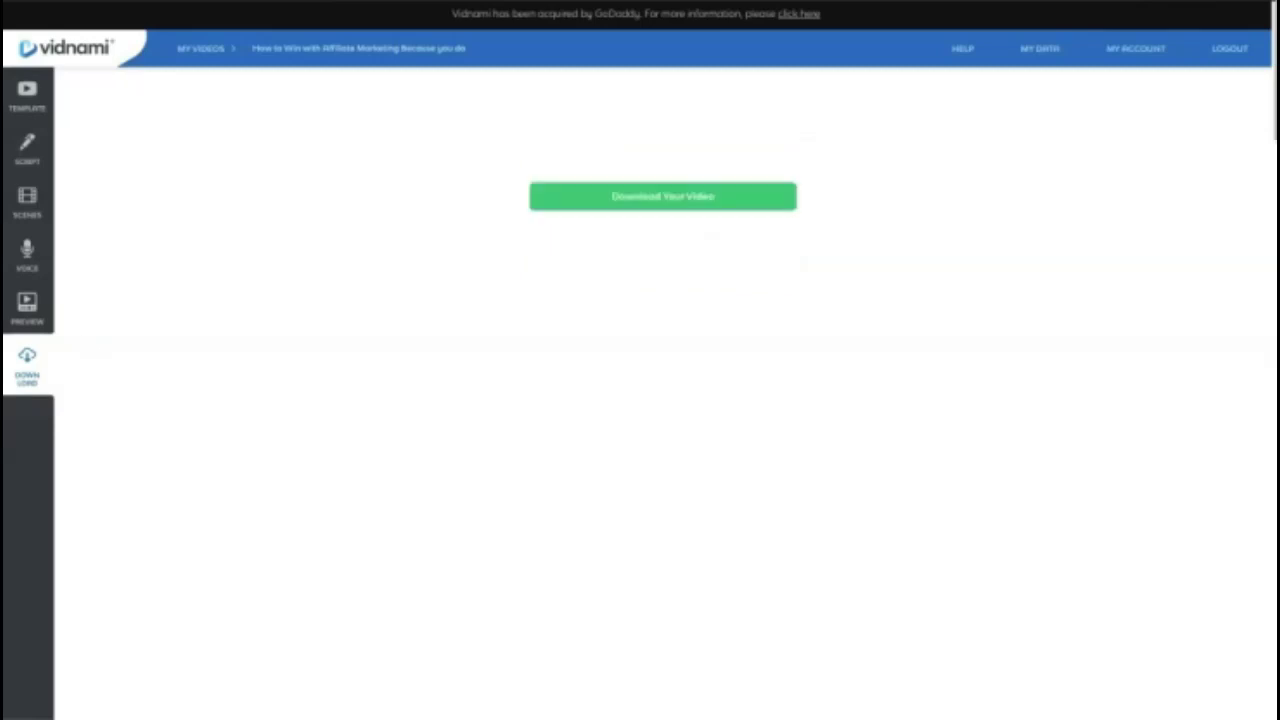
Download the generated video and play the downloaded file.
{"action": "left_click", "coordinate": [651, 196]}
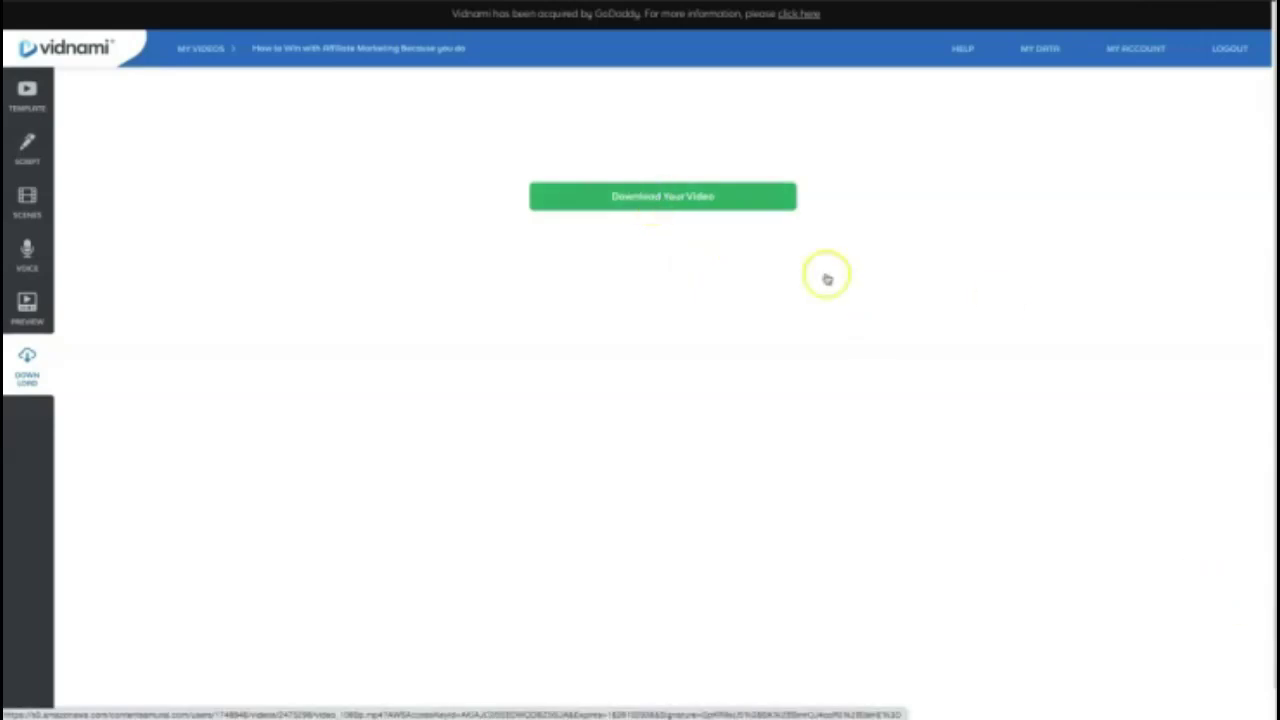
{"action": "left_click", "coordinate": [80, 703]}
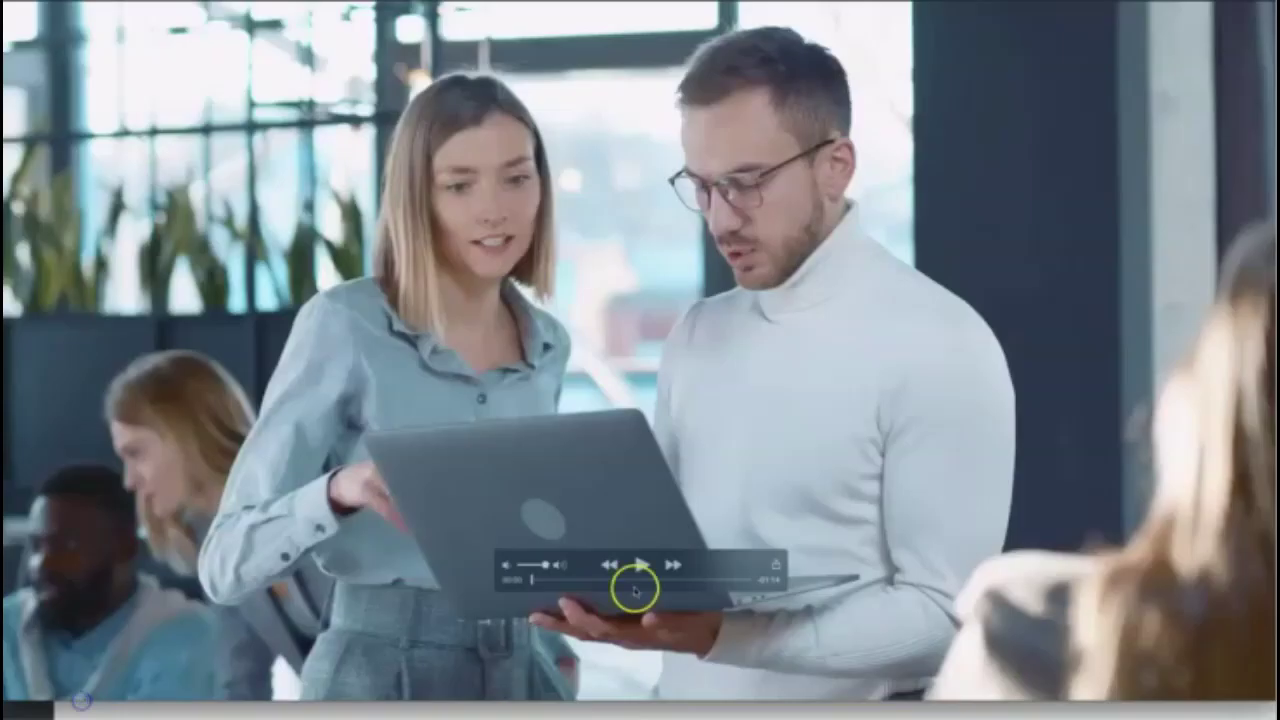
{"action": "left_click", "coordinate": [641, 566]}
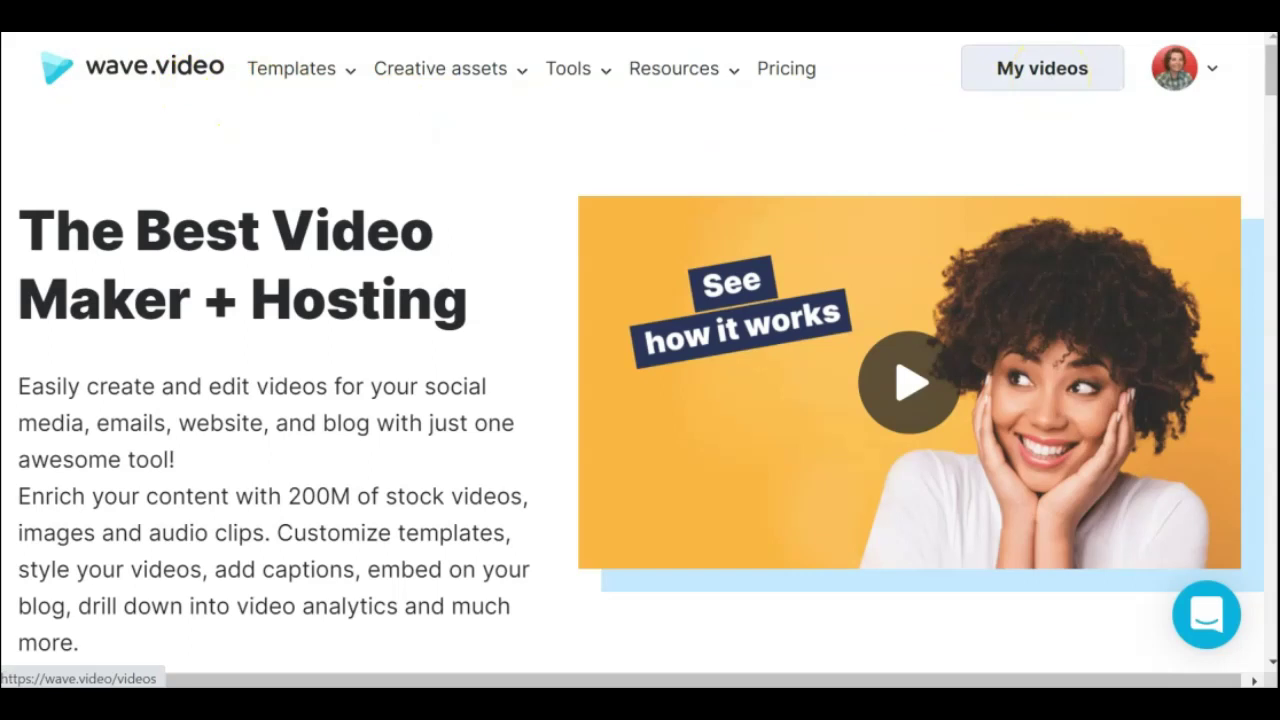
In wave.video, start a new video from My Videos that is generated from text.
{"action": "left_click", "coordinate": [1051, 80]}
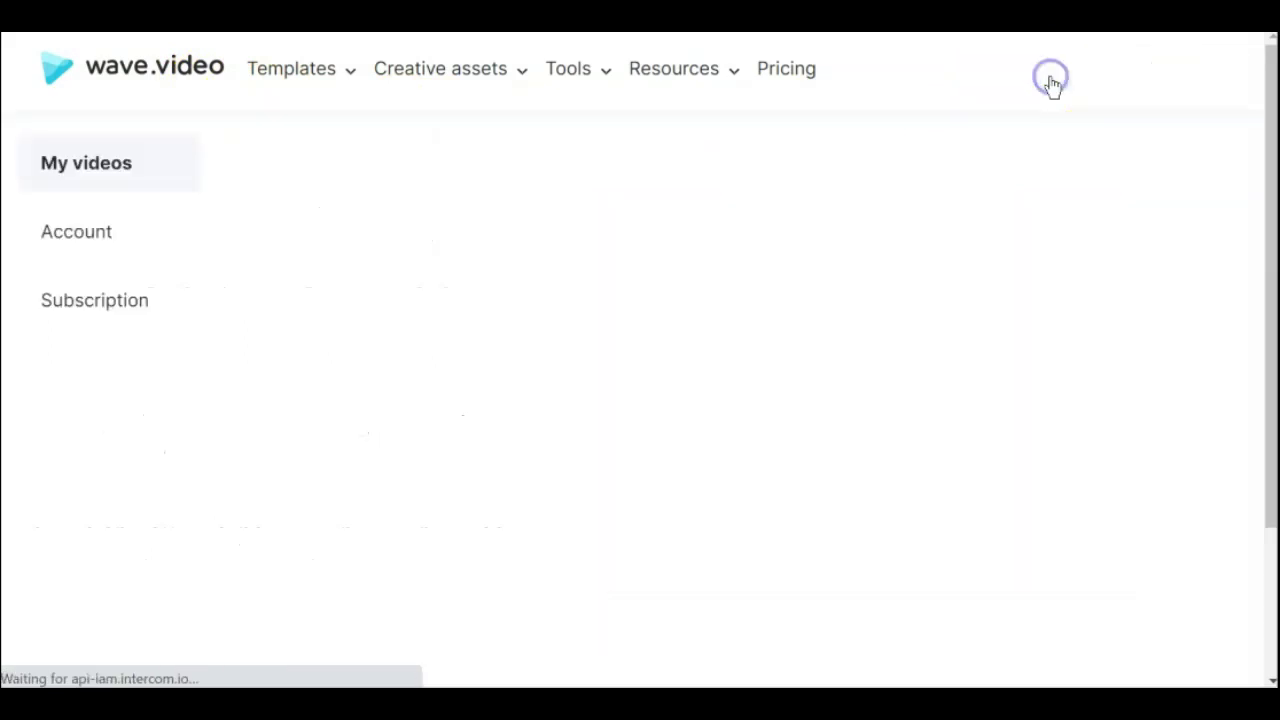
{"action": "left_click", "coordinate": [994, 166]}
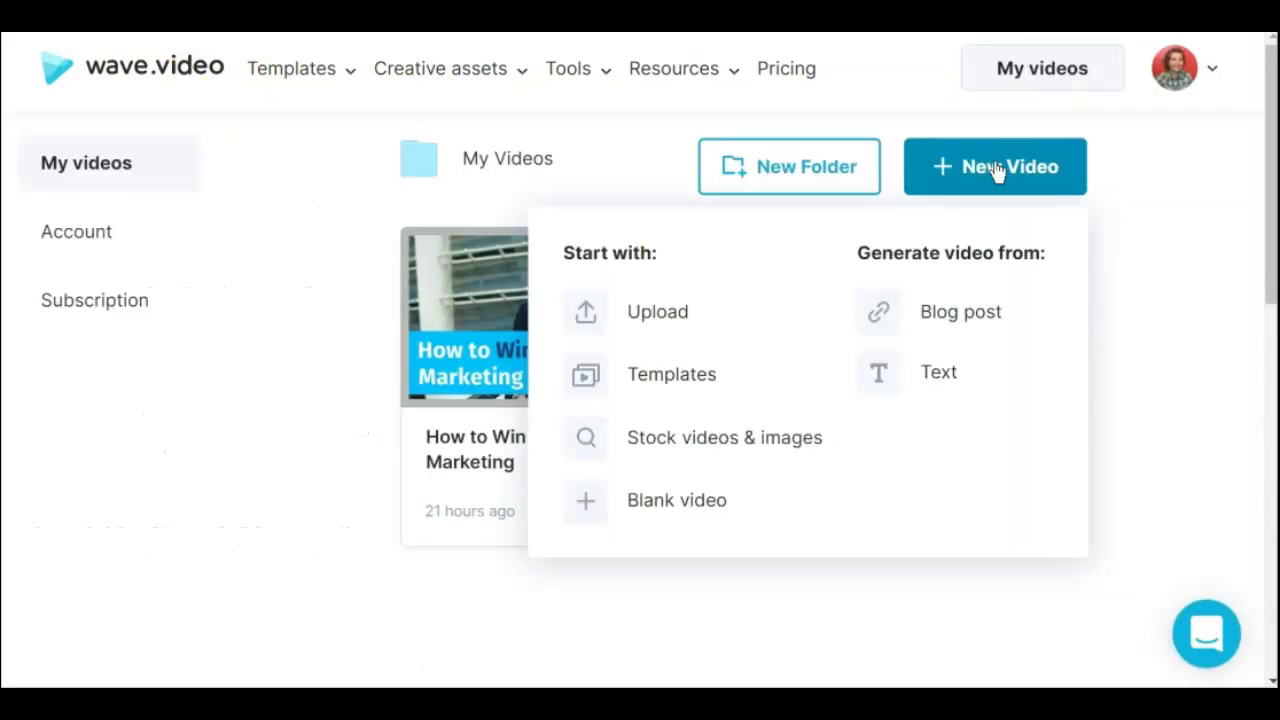
{"action": "left_click", "coordinate": [970, 378]}
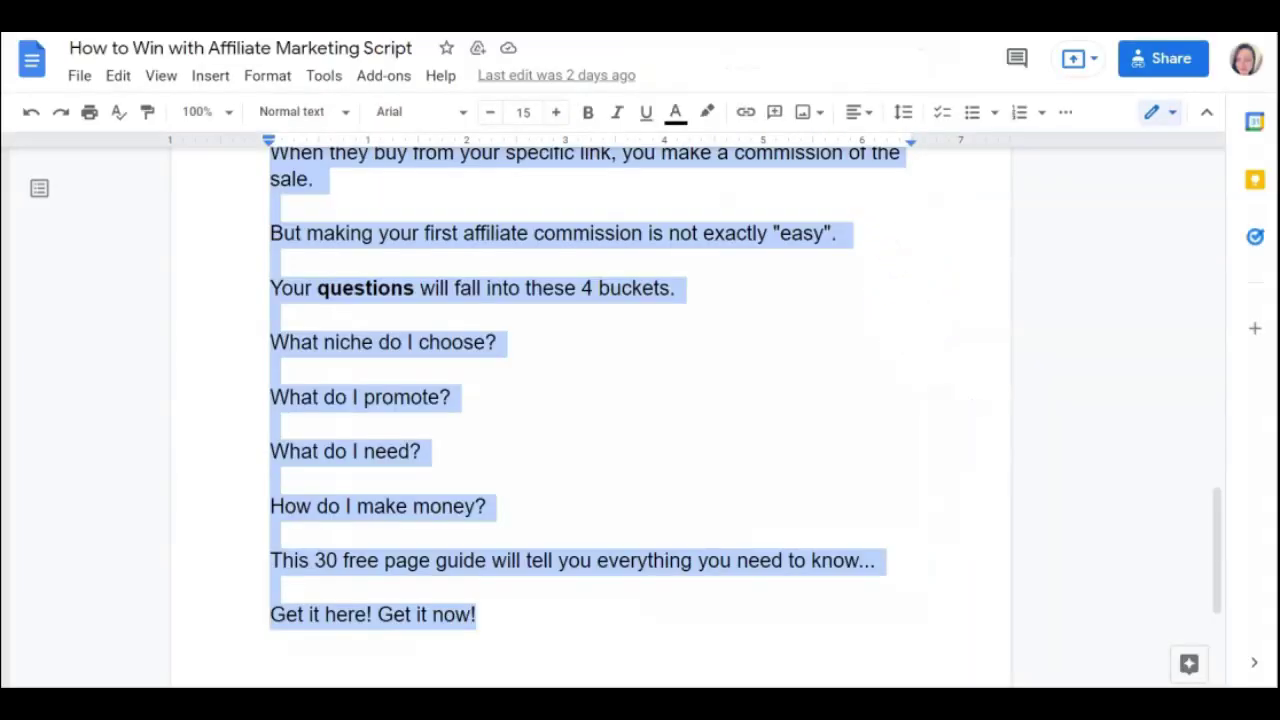
In the Google Docs script, select all the text from the "How to Win with Affiliate Marketing" heading through "Get it now!".
{"action": "scroll", "coordinate": [509, 388], "scroll_direction": "down", "scroll_amount": 5}
{"action": "scroll", "coordinate": [509, 388], "scroll_direction": "up", "scroll_amount": 10}
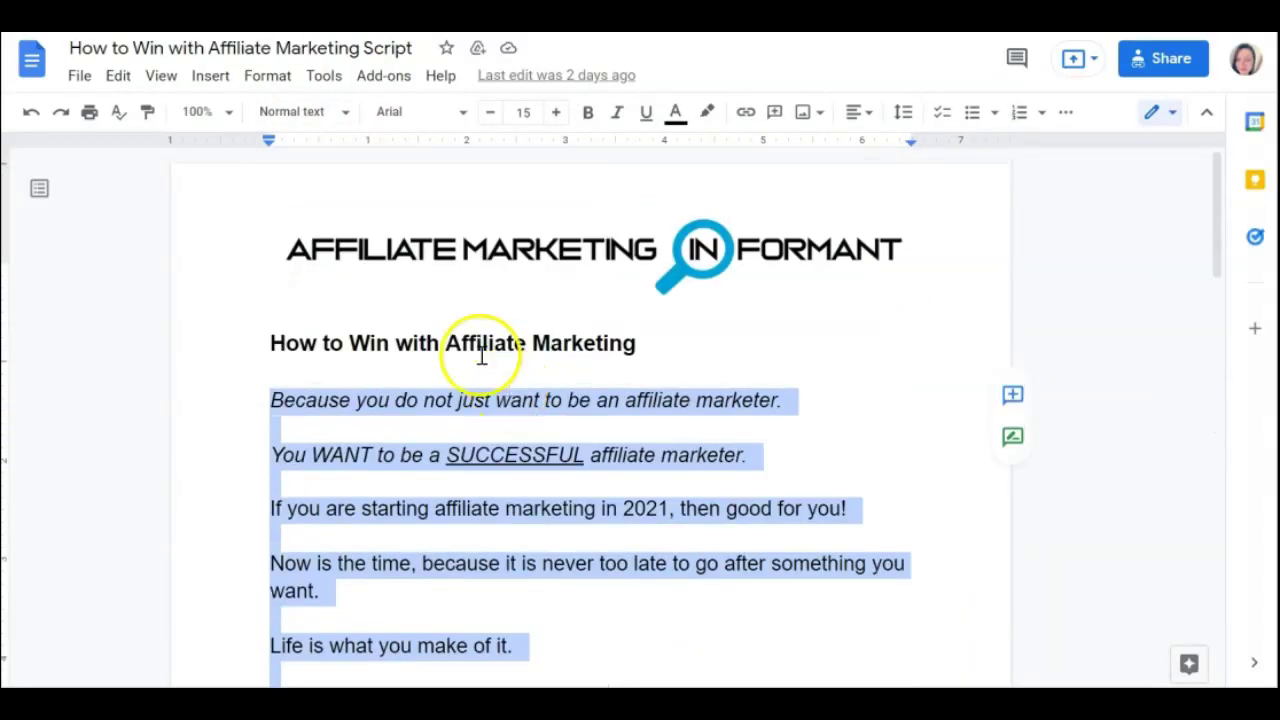
{"action": "left_click", "coordinate": [270, 342]}
{"action": "left_click_drag", "start_coordinate": [270, 342], "coordinate": [811, 583]}
{"action": "scroll", "coordinate": [811, 580], "scroll_direction": "down", "scroll_amount": 5}
{"action": "scroll", "coordinate": [810, 580], "scroll_direction": "down", "scroll_amount": 12}
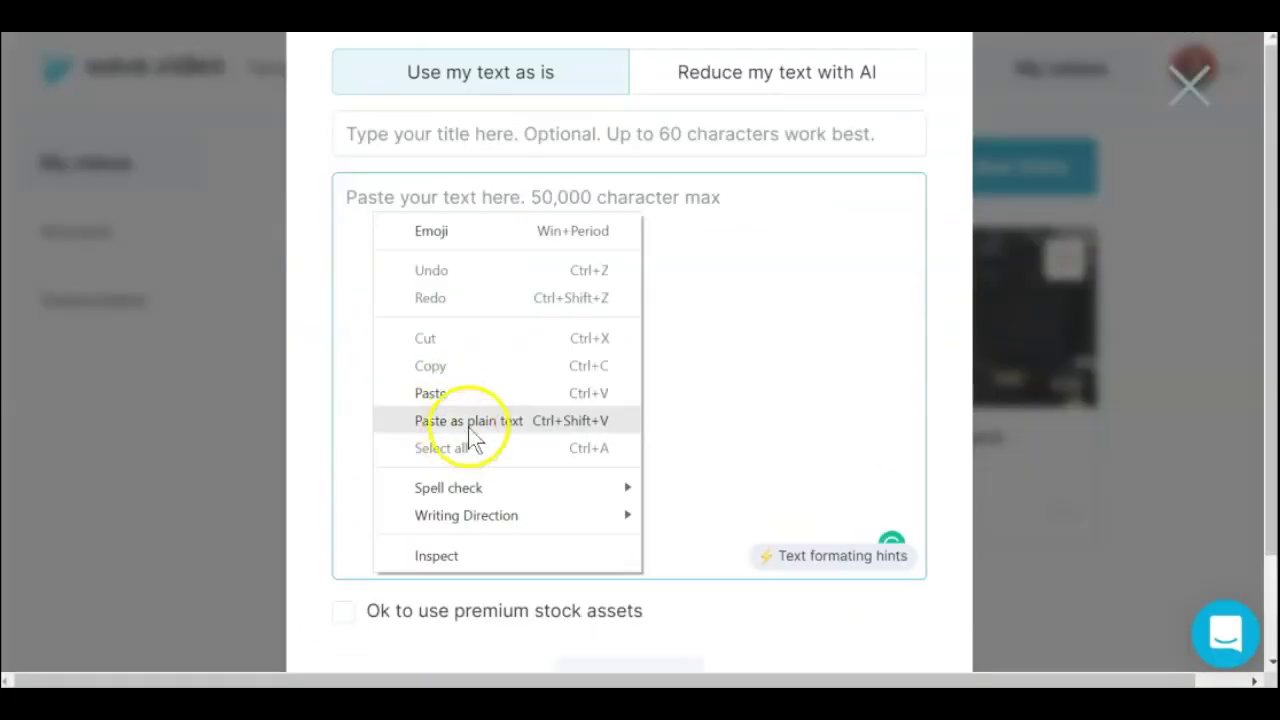
Insert the copied script as plain text into the wave.video text form, used as is, and continue to the style selection.
{"action": "left_click", "coordinate": [474, 422]}
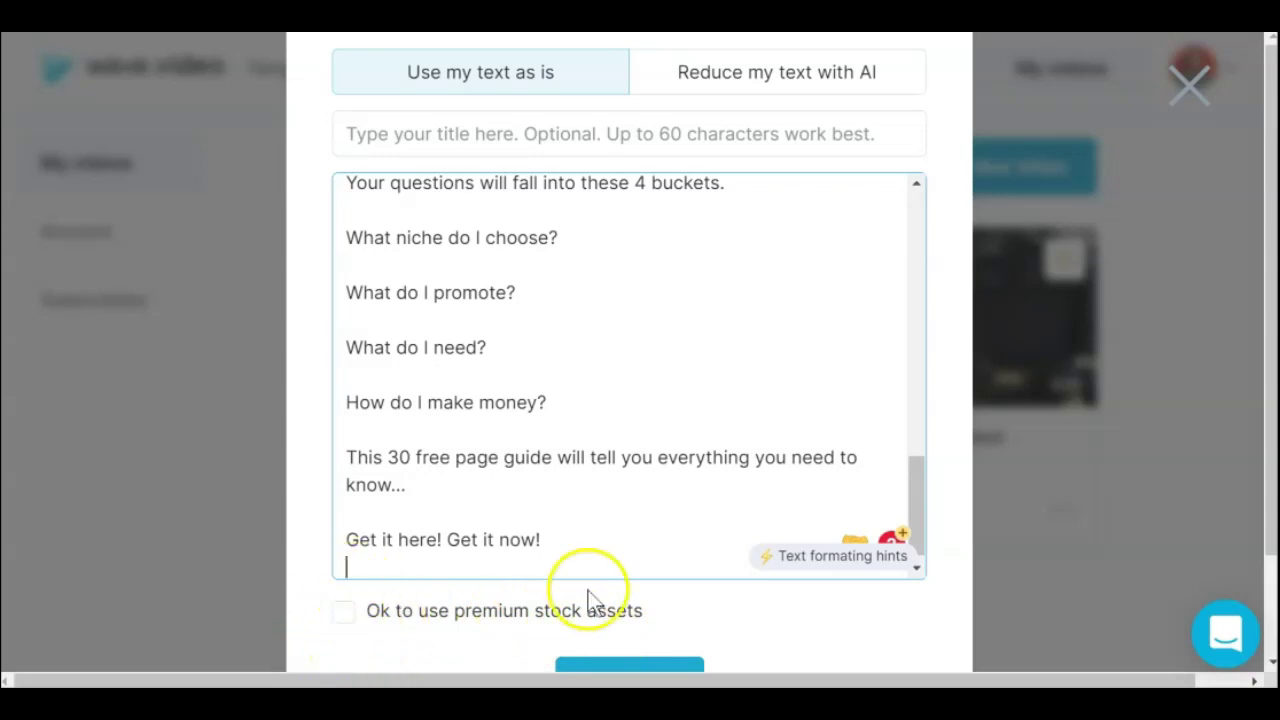
{"action": "scroll", "coordinate": [600, 580], "scroll_direction": "down", "scroll_amount": 2}
{"action": "left_click", "coordinate": [634, 560]}
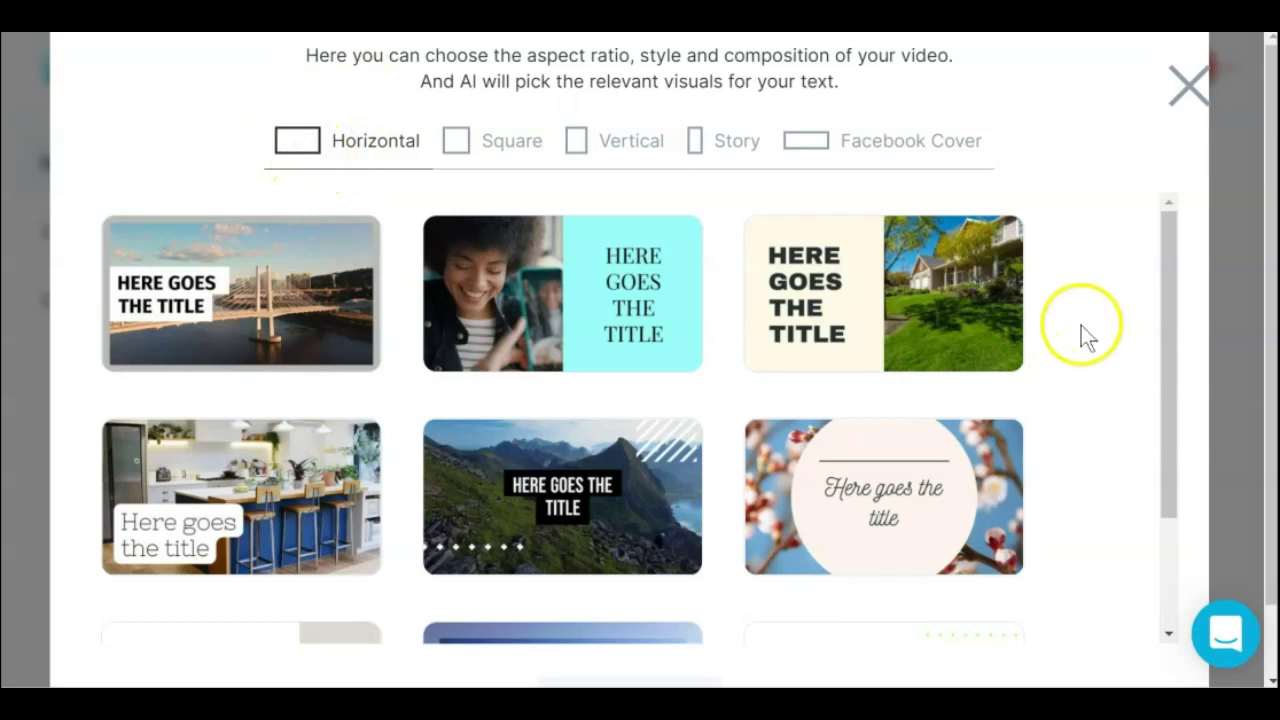
Choose the first horizontal style, with the bridge image and grey frame, and create the video.
{"action": "scroll", "coordinate": [1110, 350], "scroll_direction": "down", "scroll_amount": 3}
{"action": "scroll", "coordinate": [1108, 357], "scroll_direction": "up", "scroll_amount": 3}
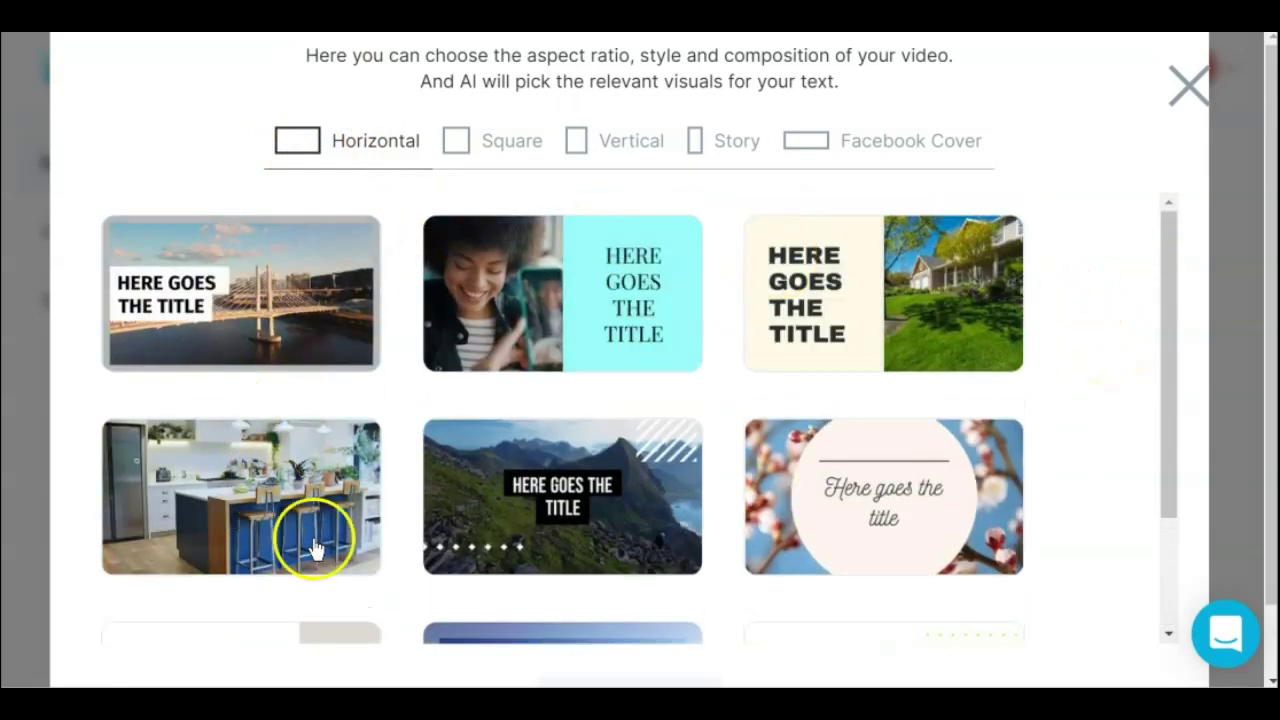
{"action": "left_click", "coordinate": [231, 288]}
{"action": "scroll", "coordinate": [620, 550], "scroll_direction": "down", "scroll_amount": 3}
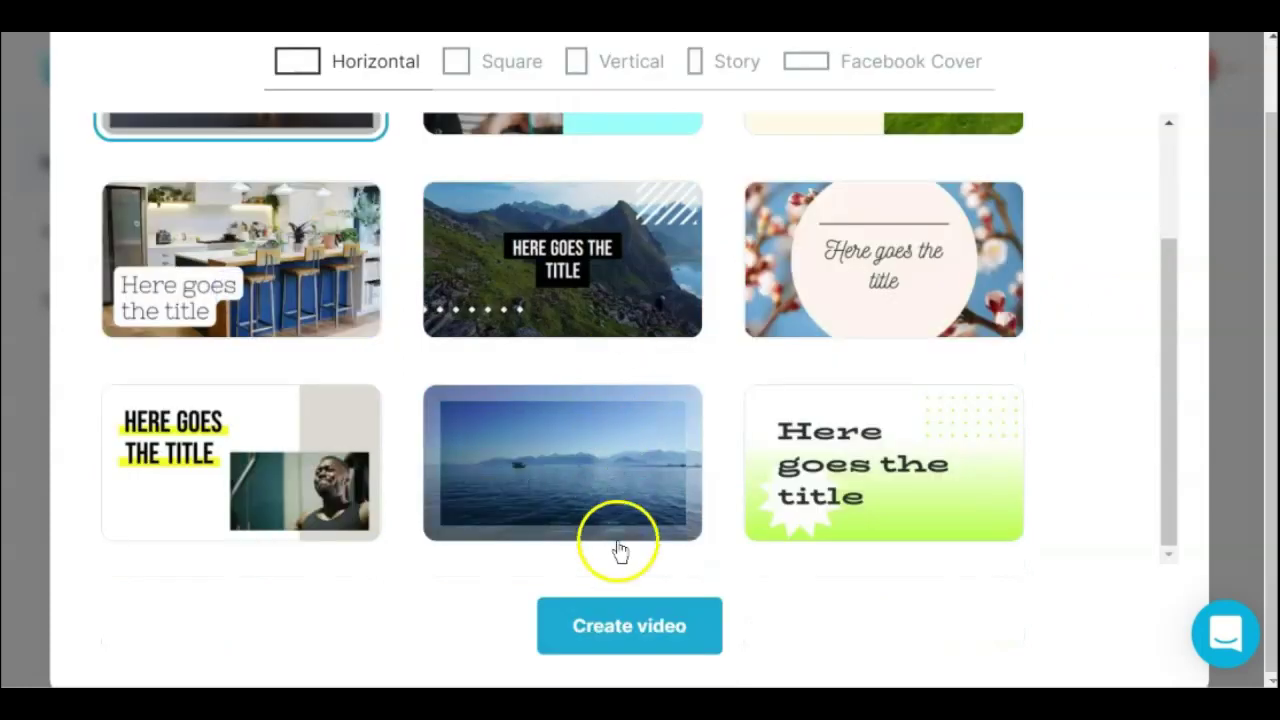
{"action": "left_click", "coordinate": [643, 645]}
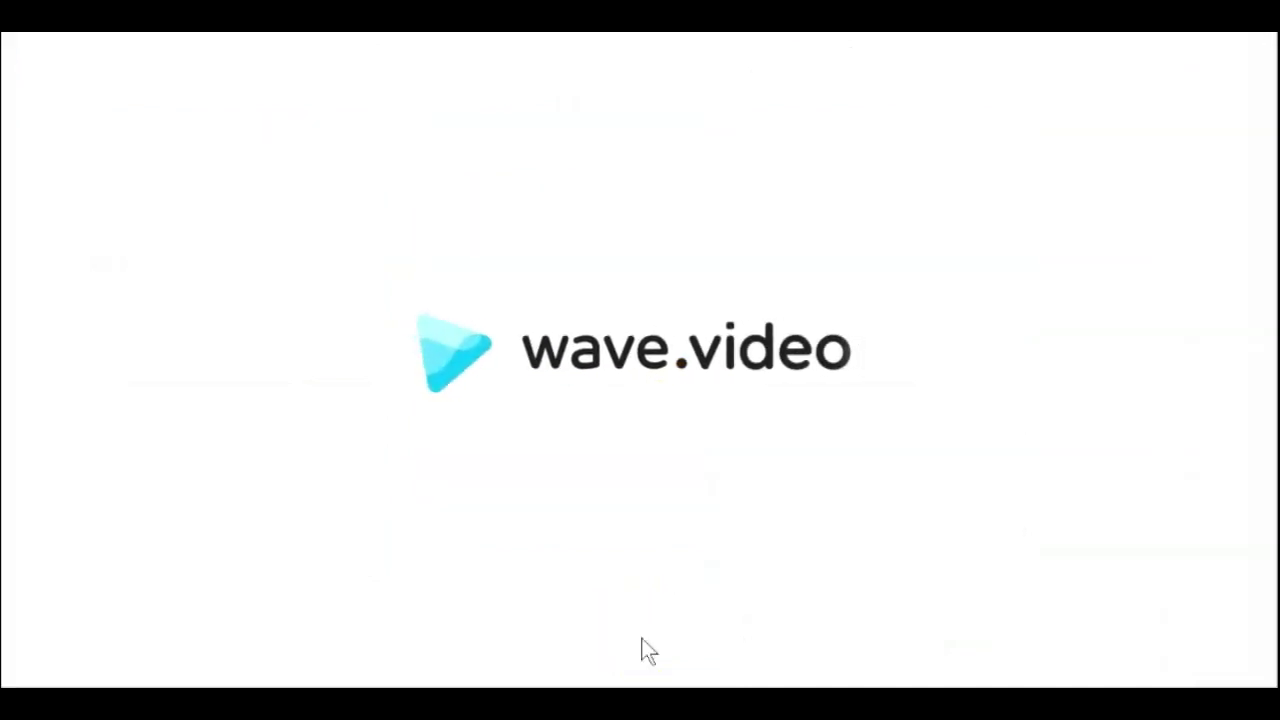
{"action": "left_click", "coordinate": [640, 608]}
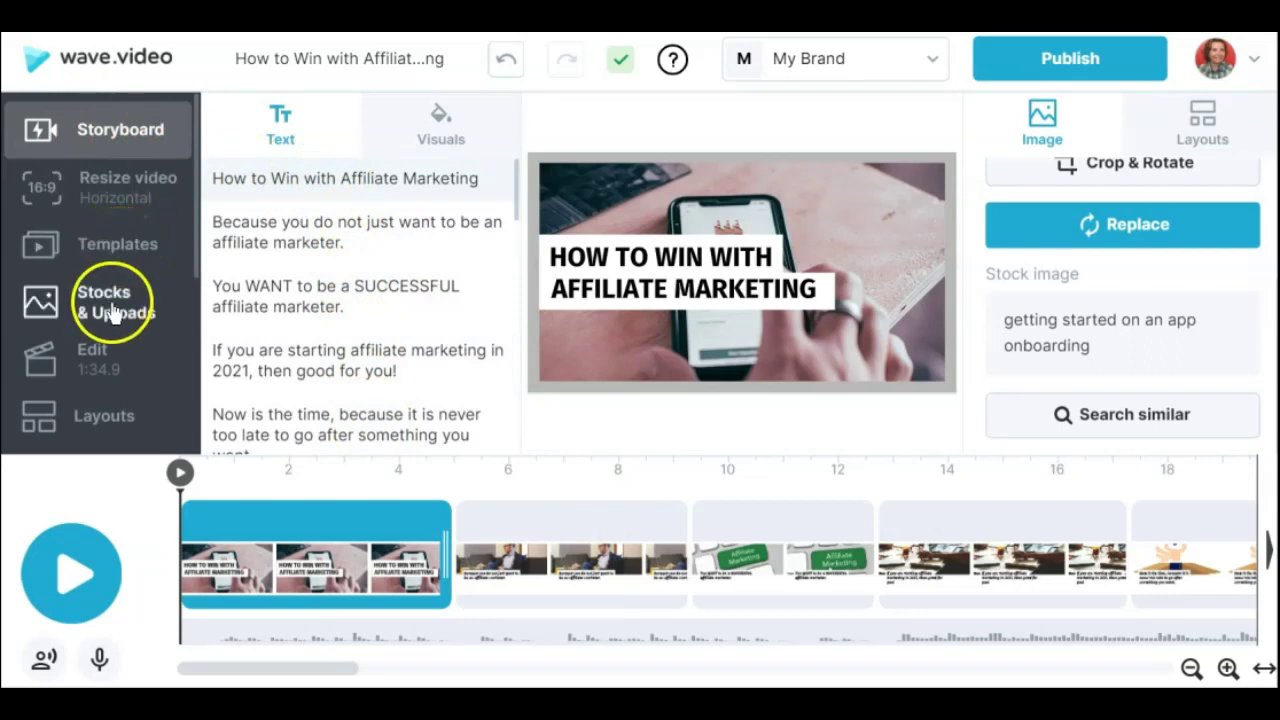
Examine the editor's layout, sticker, caption and enhancer options available for the video.
{"action": "scroll", "coordinate": [120, 310], "scroll_direction": "down", "scroll_amount": 2}
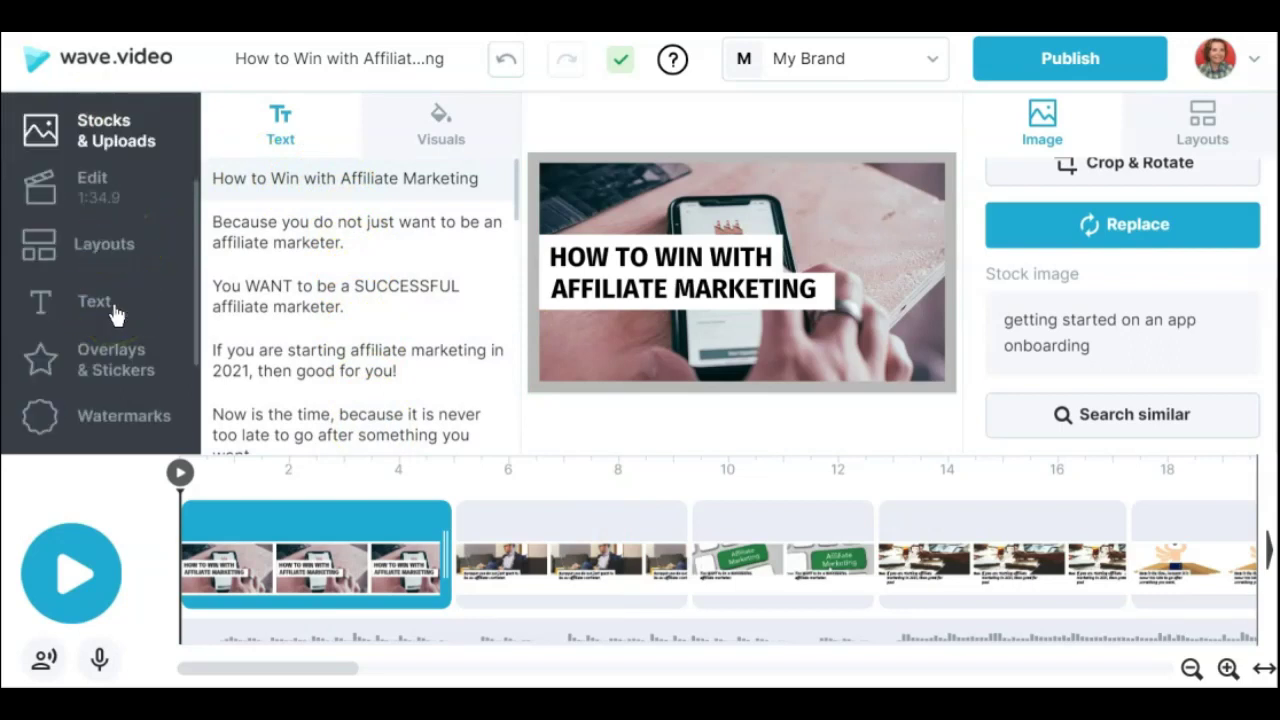
{"action": "left_click", "coordinate": [105, 245]}
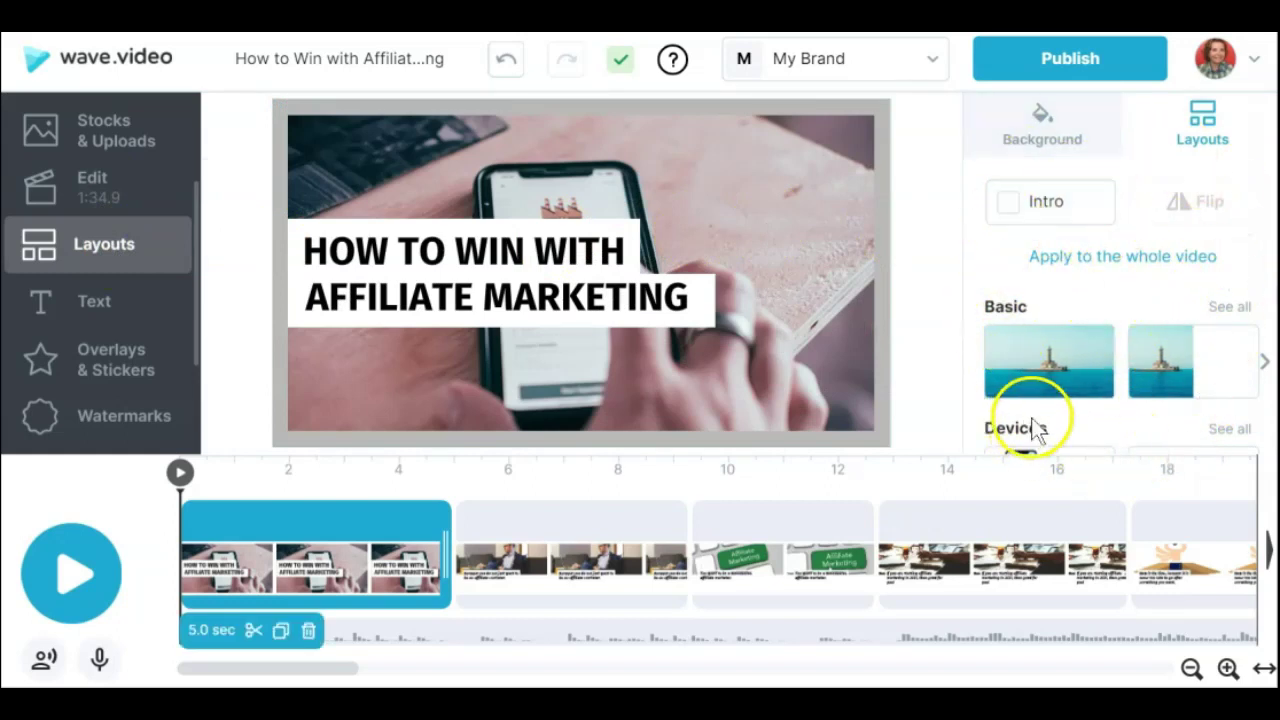
{"action": "left_click", "coordinate": [112, 362]}
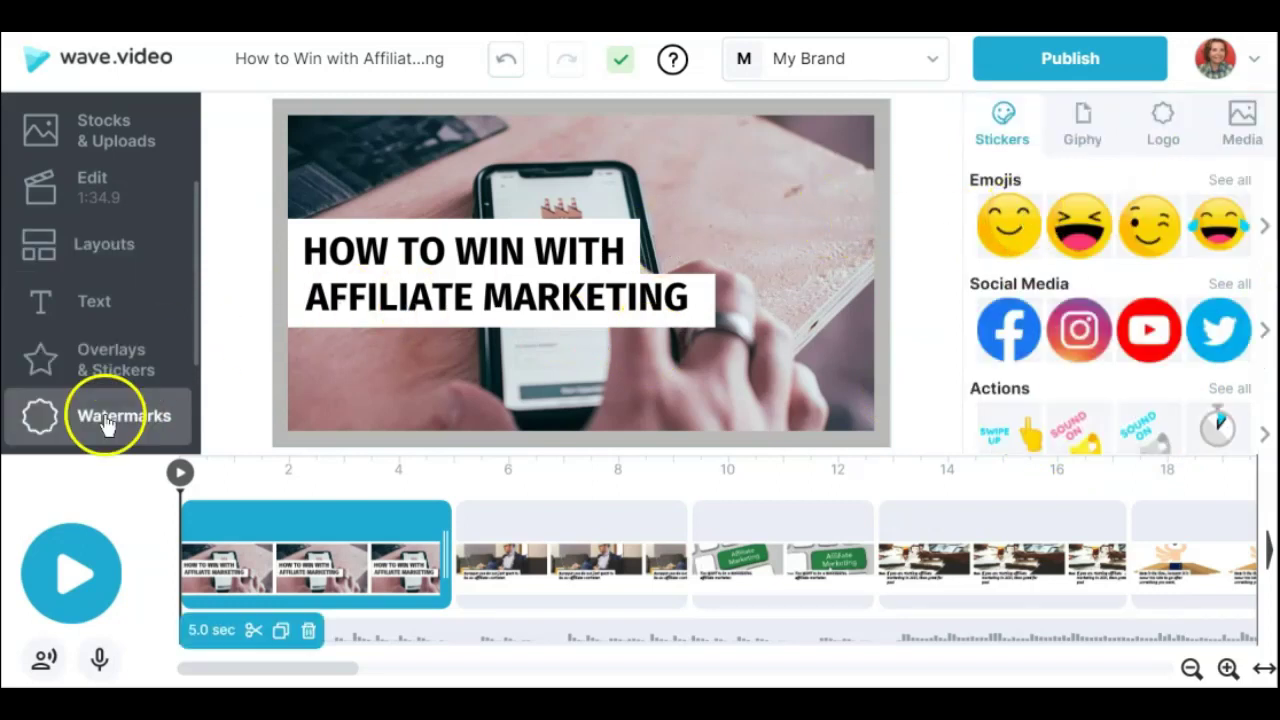
{"action": "scroll", "coordinate": [110, 360], "scroll_direction": "down", "scroll_amount": 2}
{"action": "left_click", "coordinate": [124, 362]}
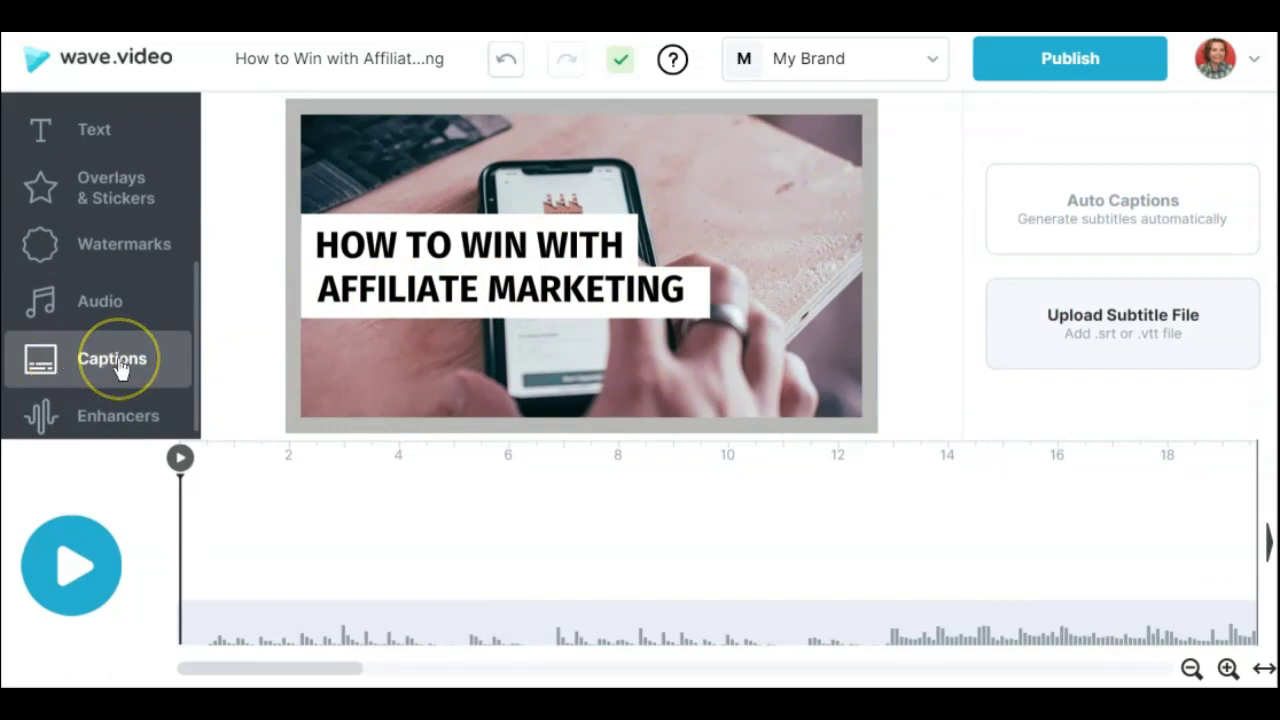
{"action": "left_click", "coordinate": [117, 418]}
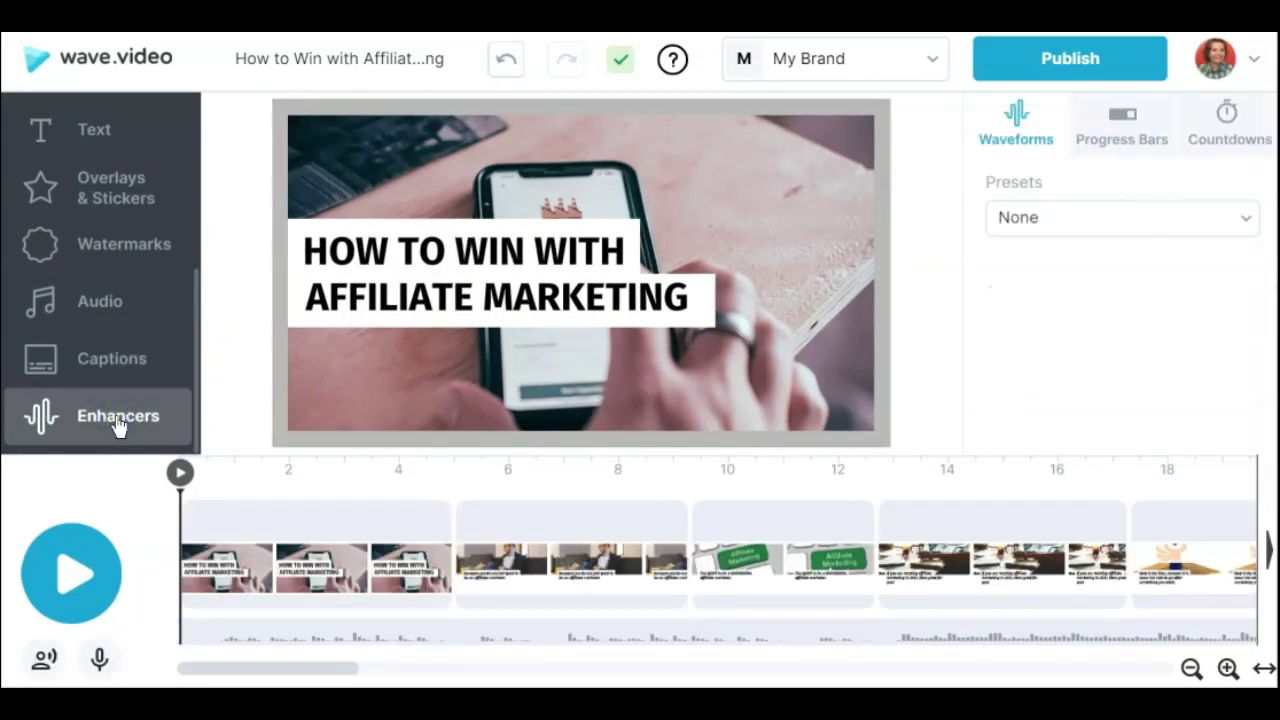
{"action": "scroll", "coordinate": [117, 410], "scroll_direction": "up", "scroll_amount": 3}
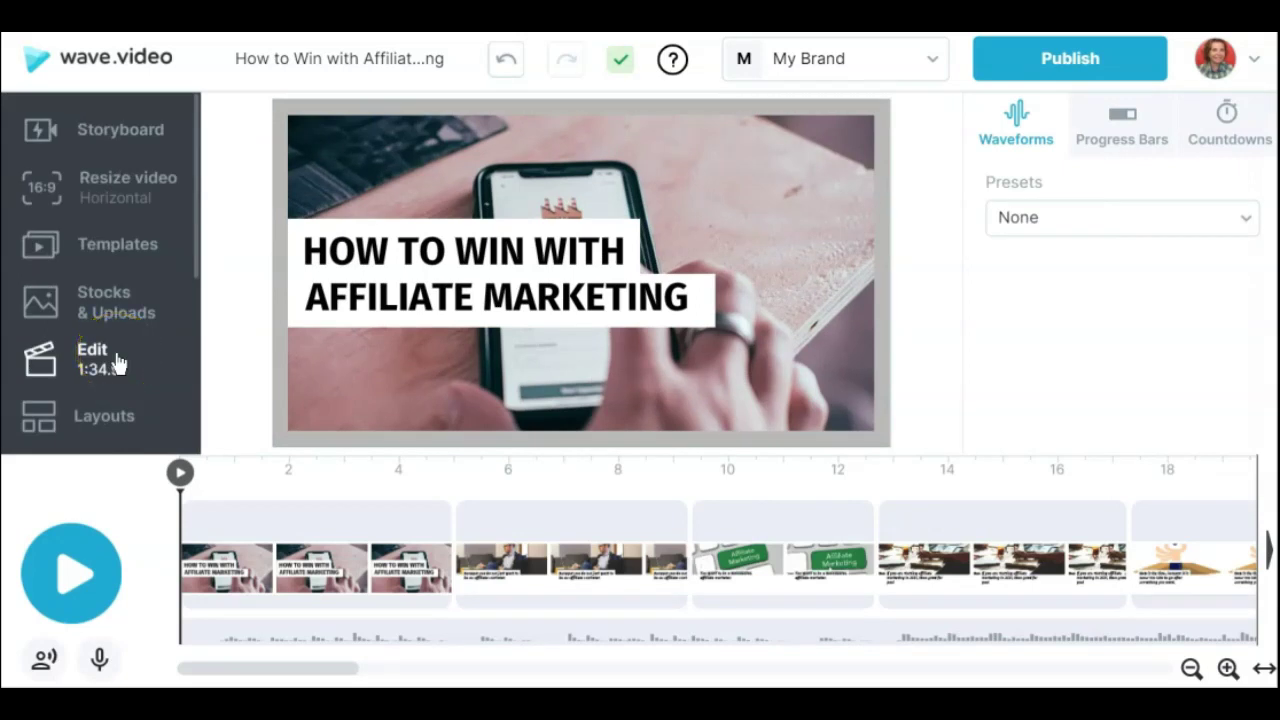
Return to editing the video and apply the opening title's text styling to the whole video.
{"action": "left_click", "coordinate": [117, 363]}
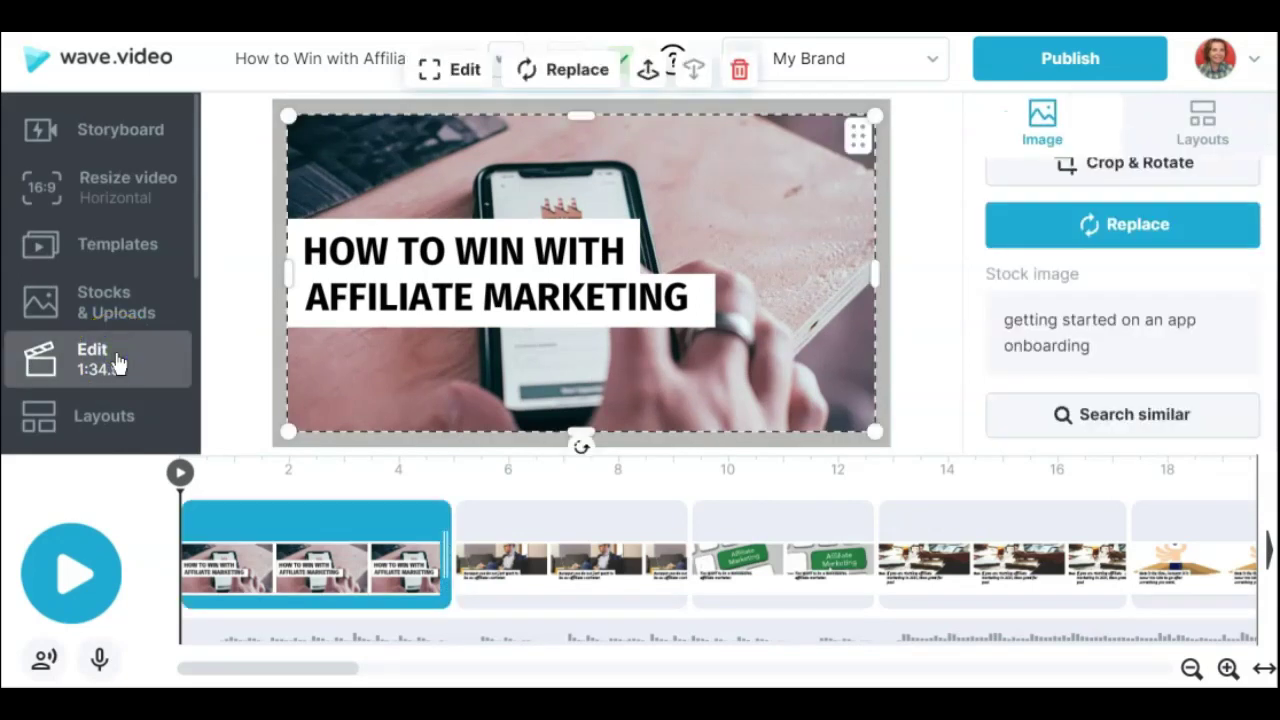
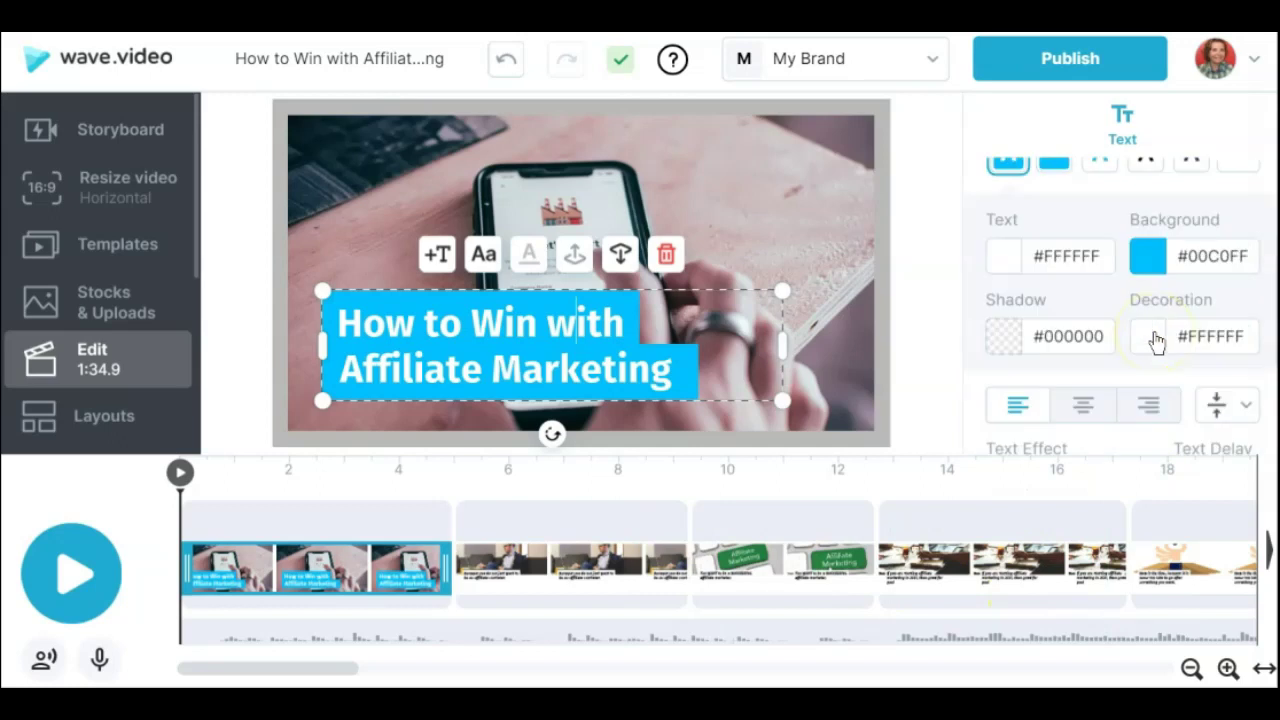
{"action": "scroll", "coordinate": [1157, 343], "scroll_direction": "down", "scroll_amount": 2}
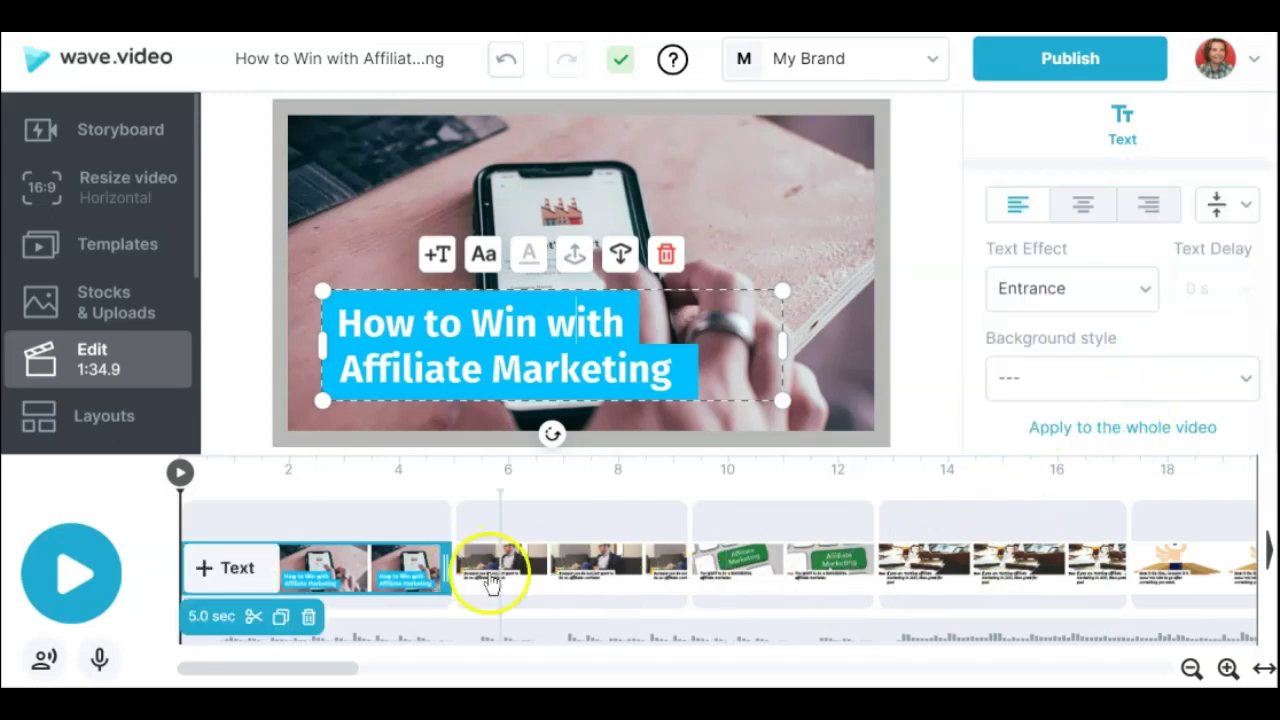
{"action": "left_click", "coordinate": [1104, 429]}
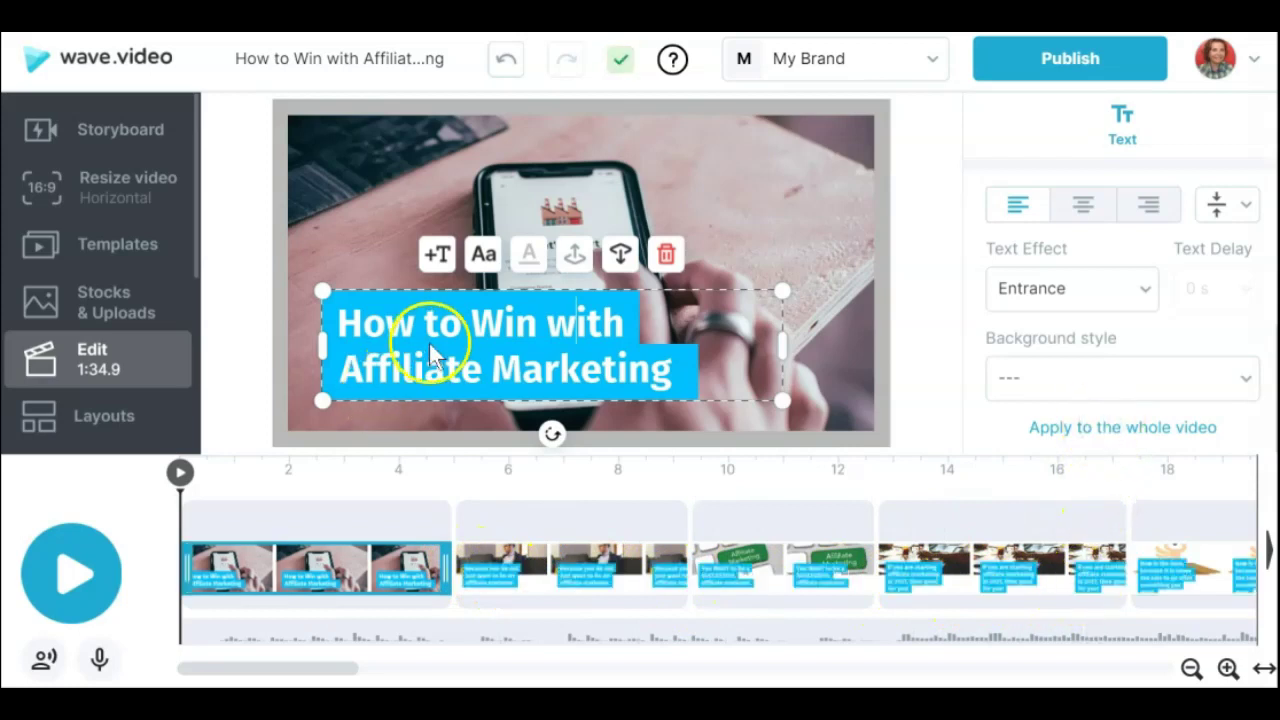
Recolor the word "Win" in the opening title dark blue (#253A70), keeping the light blue background.
{"action": "left_click", "coordinate": [472, 322]}
{"action": "left_click_drag", "start_coordinate": [472, 318], "coordinate": [530, 318]}
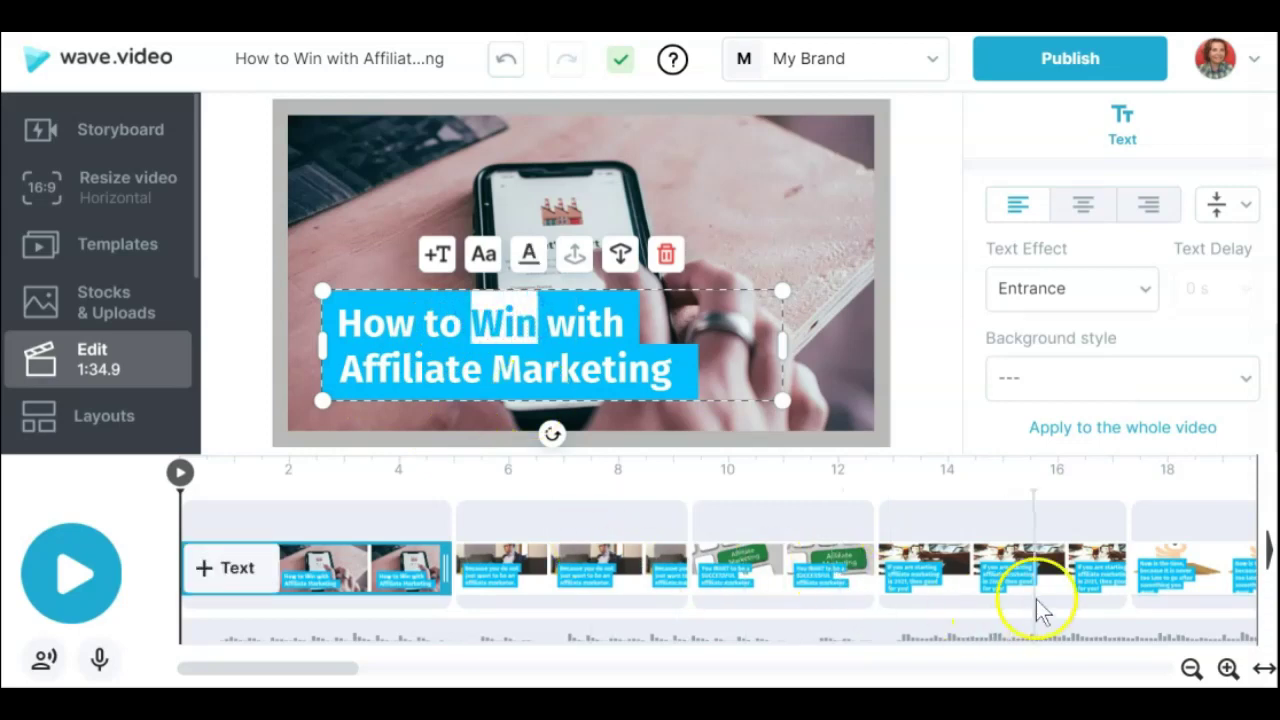
{"action": "left_click", "coordinate": [1098, 296]}
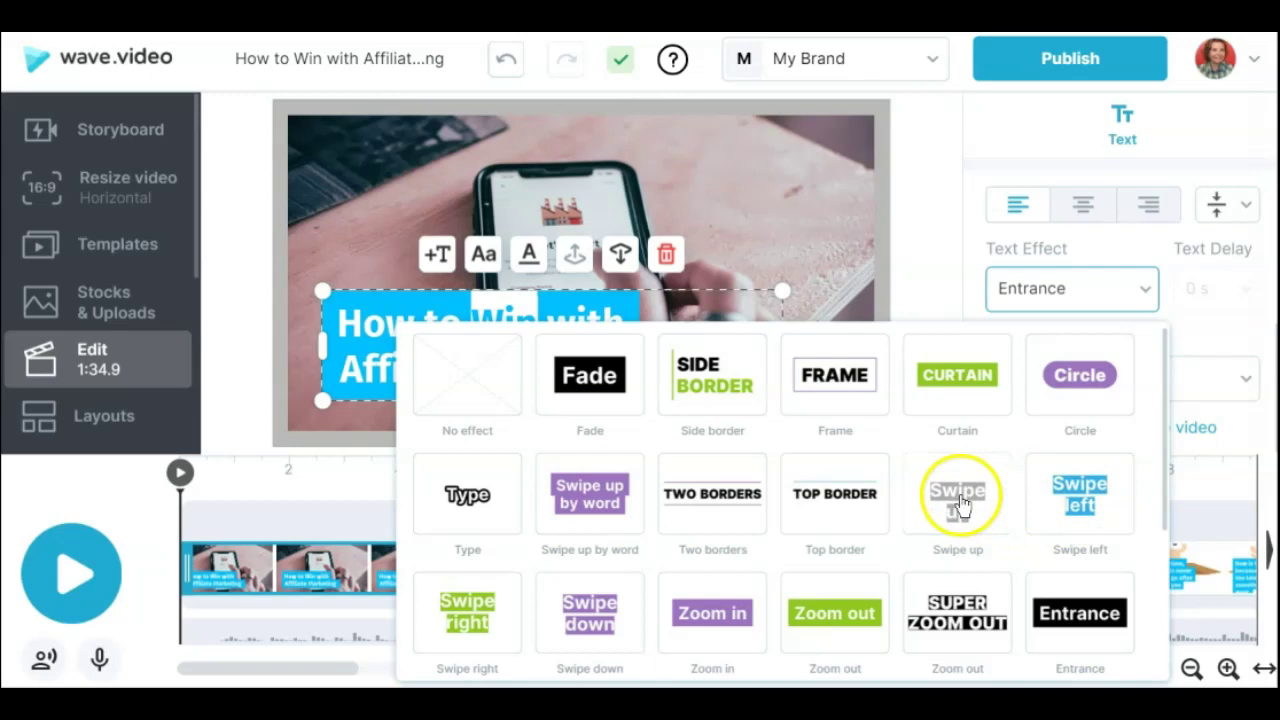
{"action": "left_click", "coordinate": [1094, 287]}
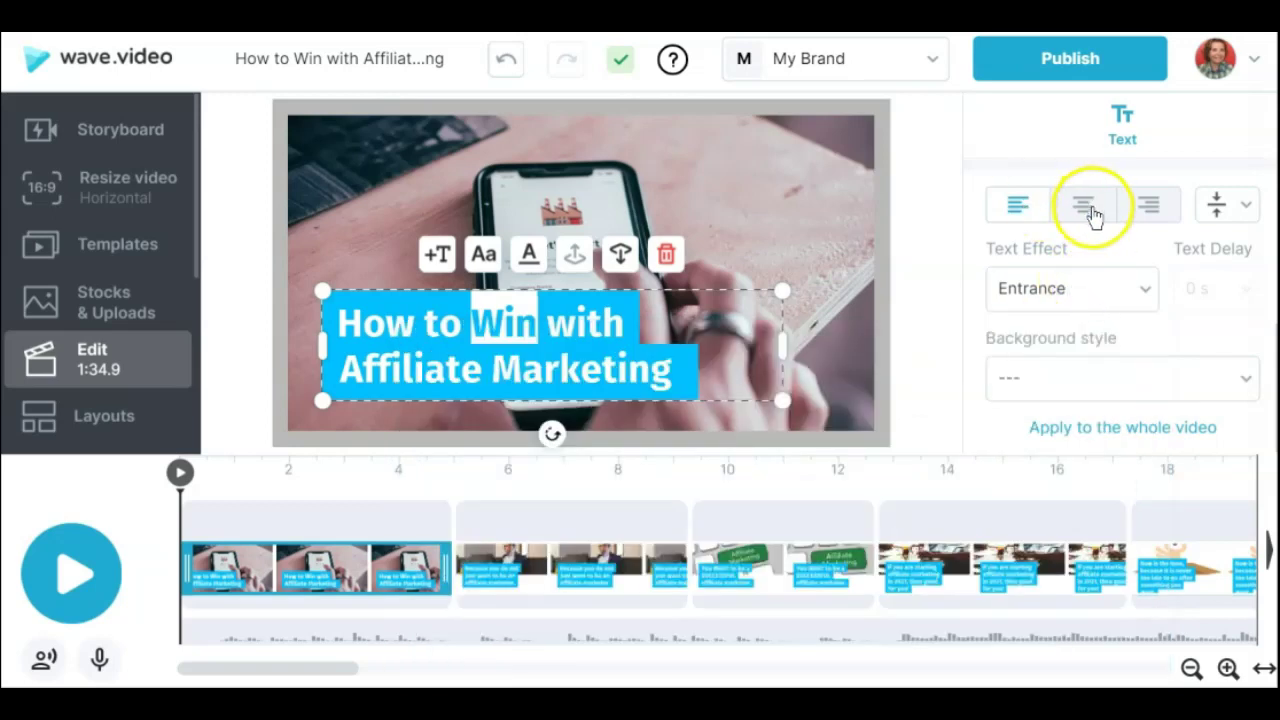
{"action": "left_click", "coordinate": [1124, 378]}
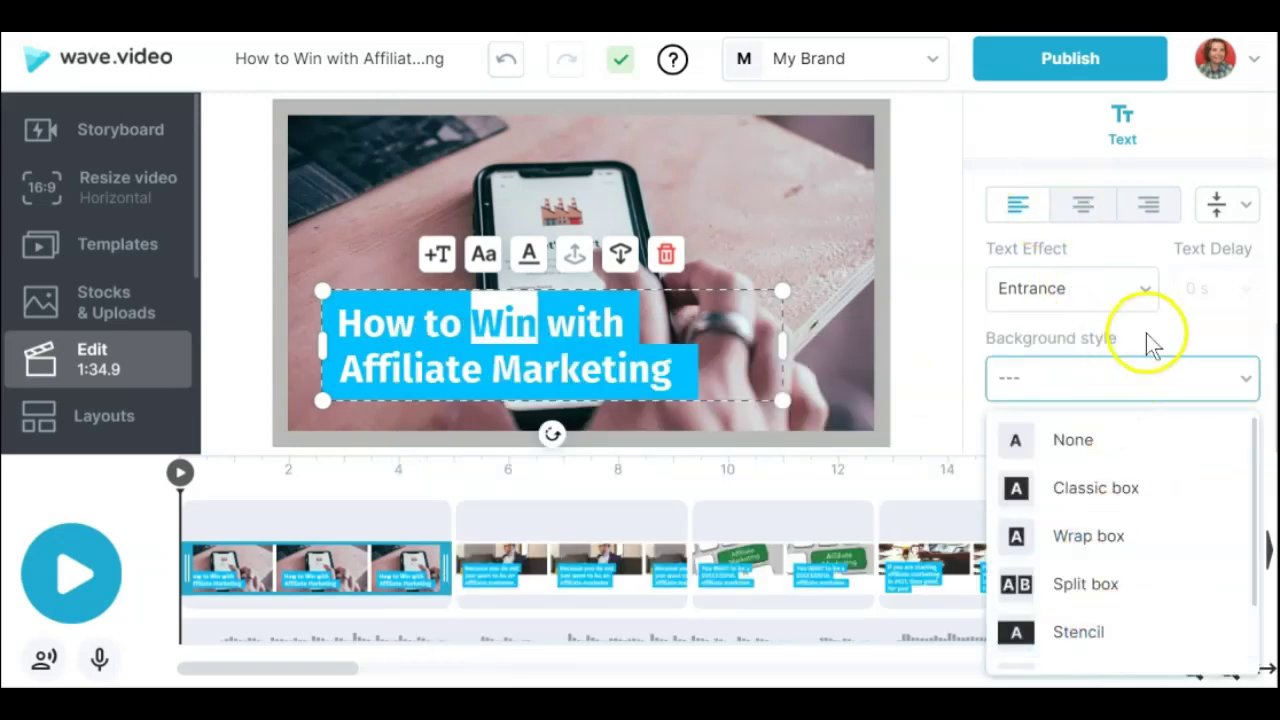
{"action": "scroll", "coordinate": [1150, 343], "scroll_direction": "up", "scroll_amount": 5}
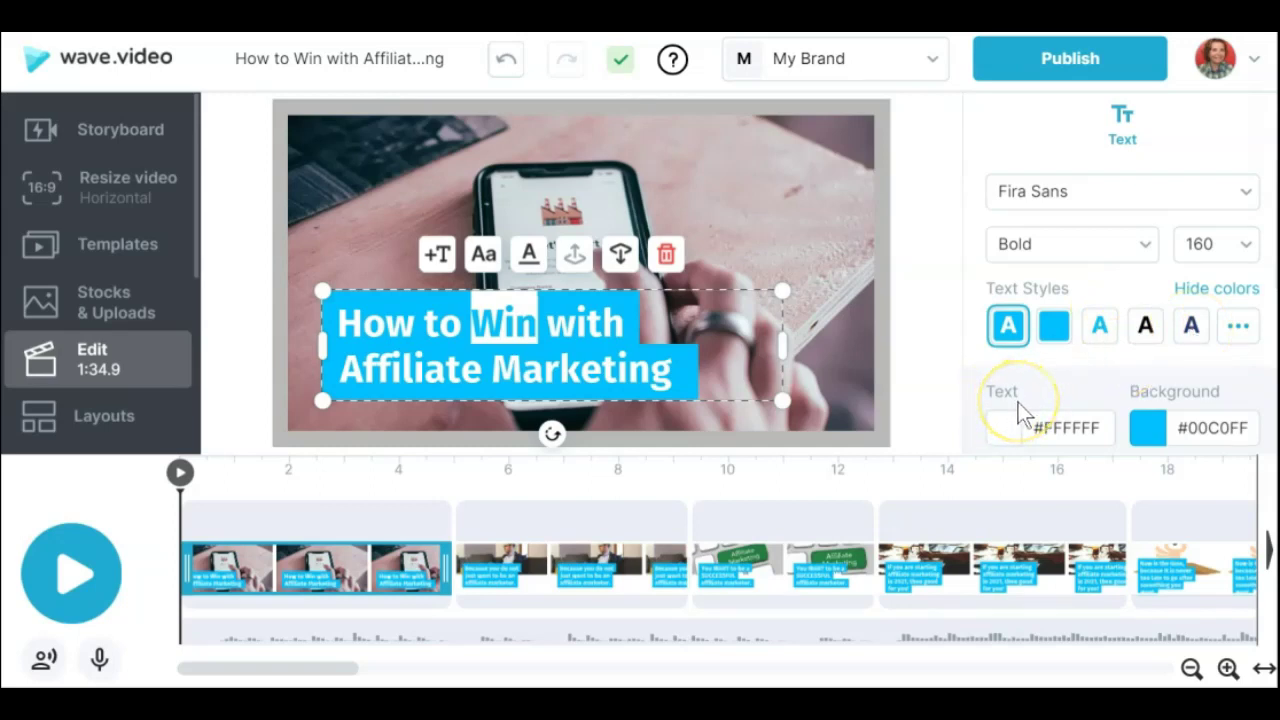
{"action": "left_click", "coordinate": [1198, 329]}
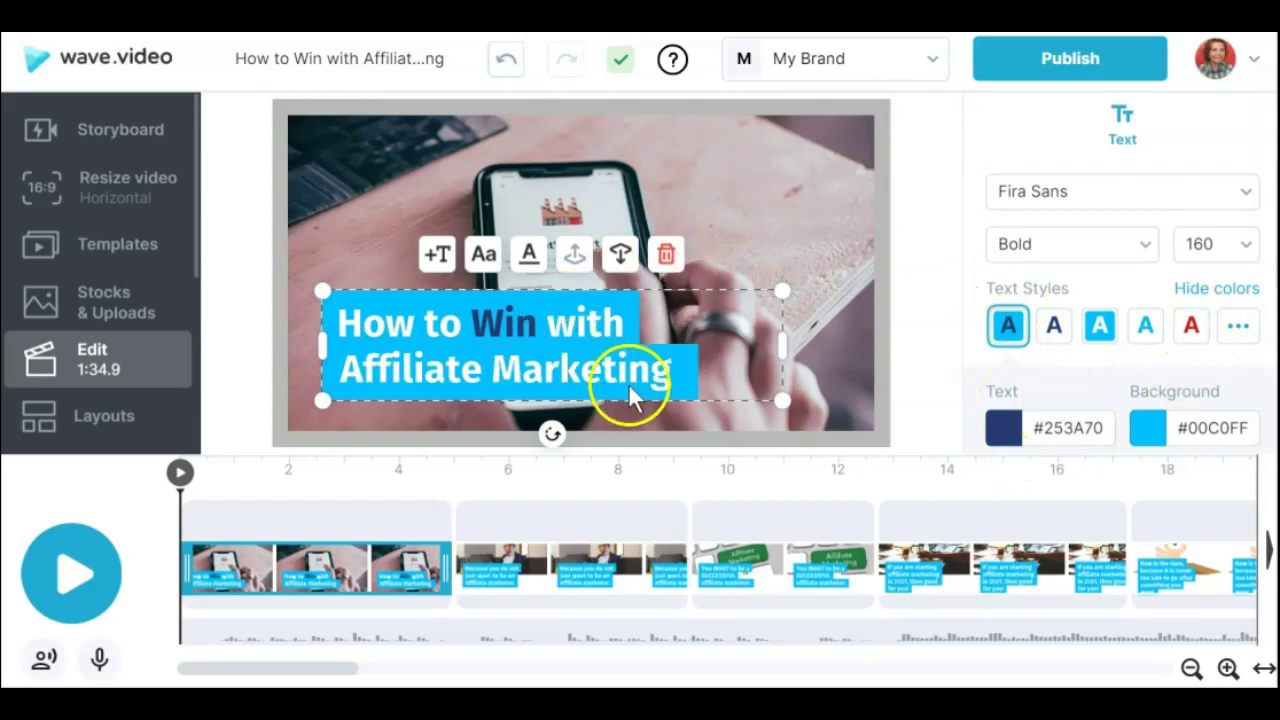
Recolor the word "just" dark blue in the second scene's "Because you do not just want to be an affiliate marketer." text.
{"action": "left_click", "coordinate": [505, 553]}
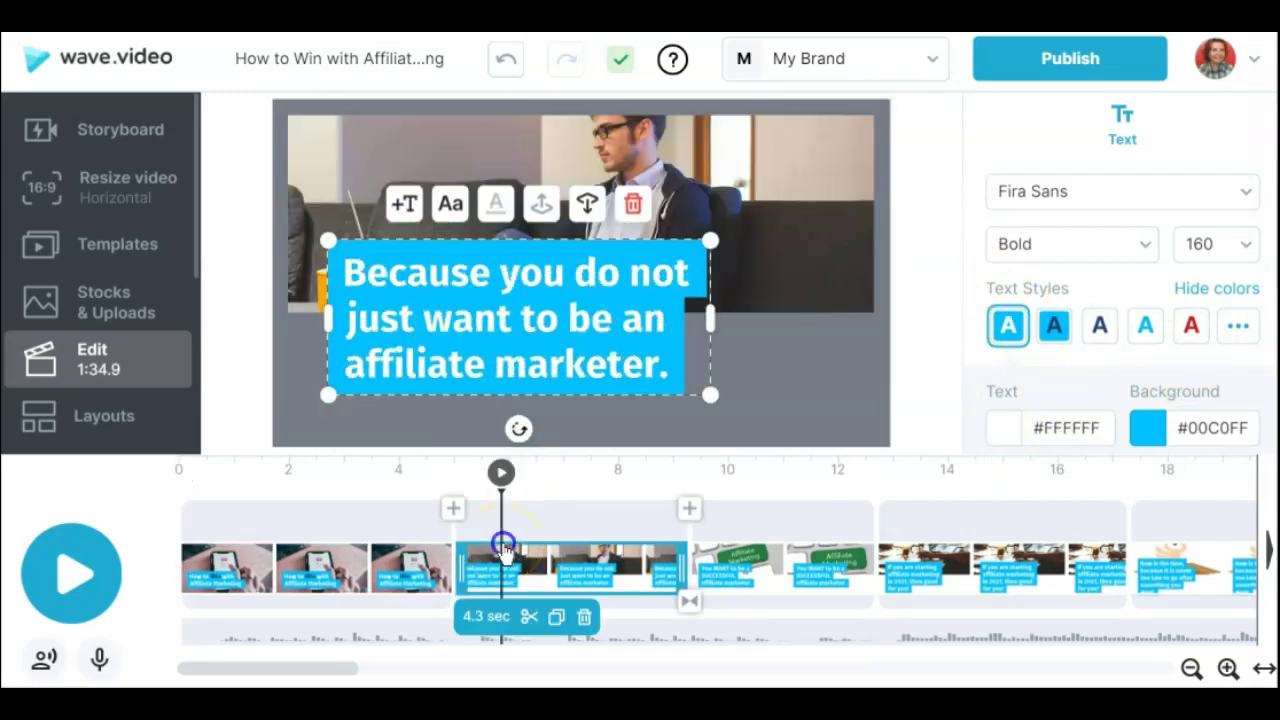
{"action": "double_click", "coordinate": [352, 320]}
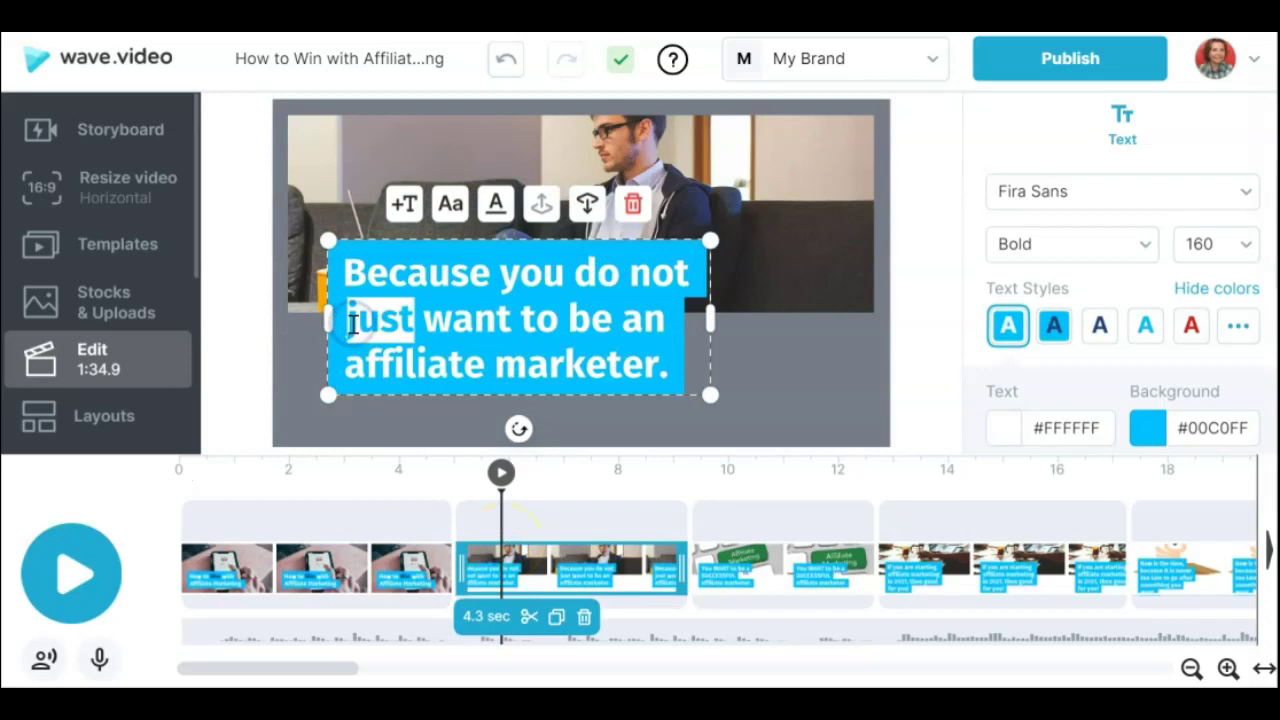
{"action": "left_click", "coordinate": [1057, 335]}
{"action": "left_click", "coordinate": [429, 323]}
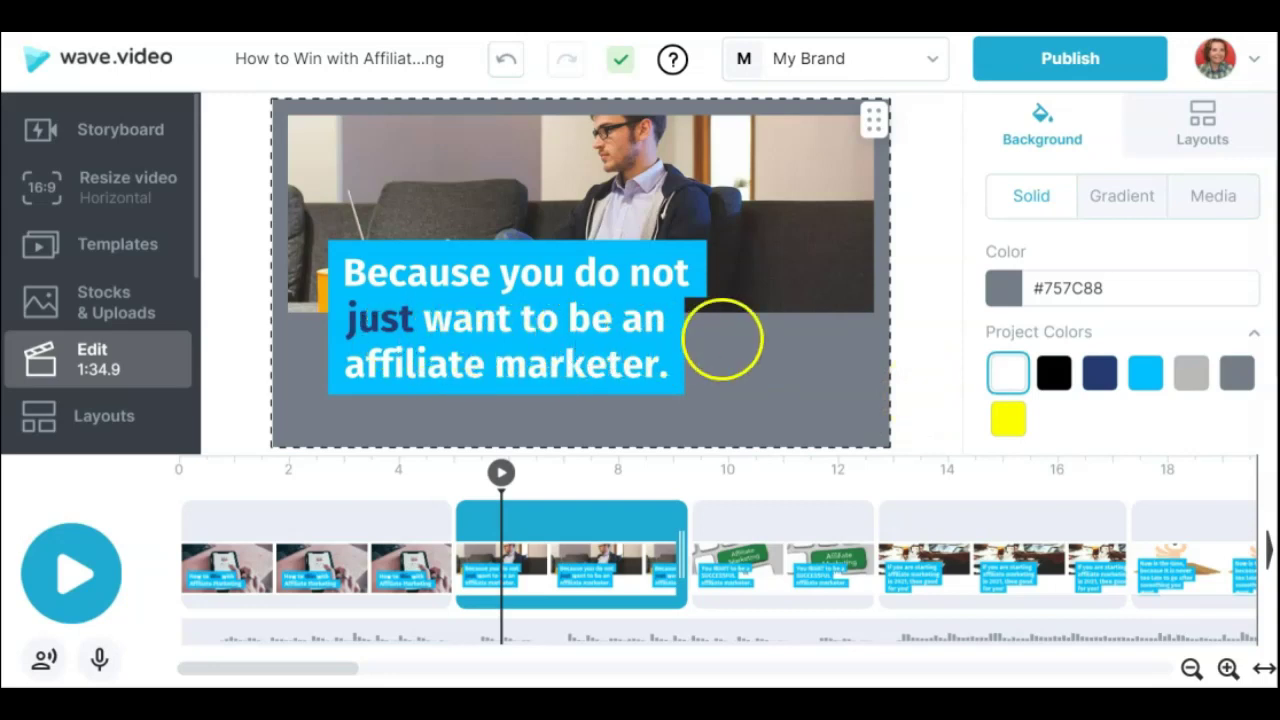
Go back to the opening scene and examine the background music track's settings.
{"action": "left_click", "coordinate": [224, 570]}
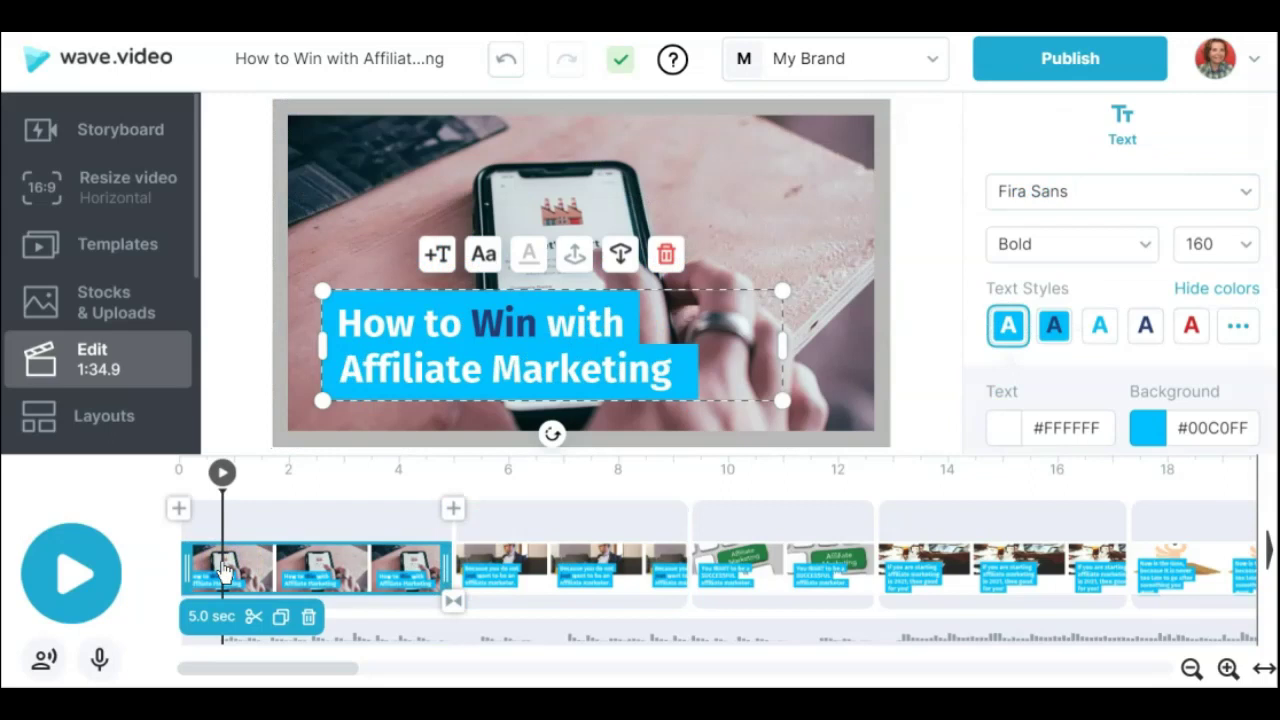
{"action": "left_click", "coordinate": [268, 640]}
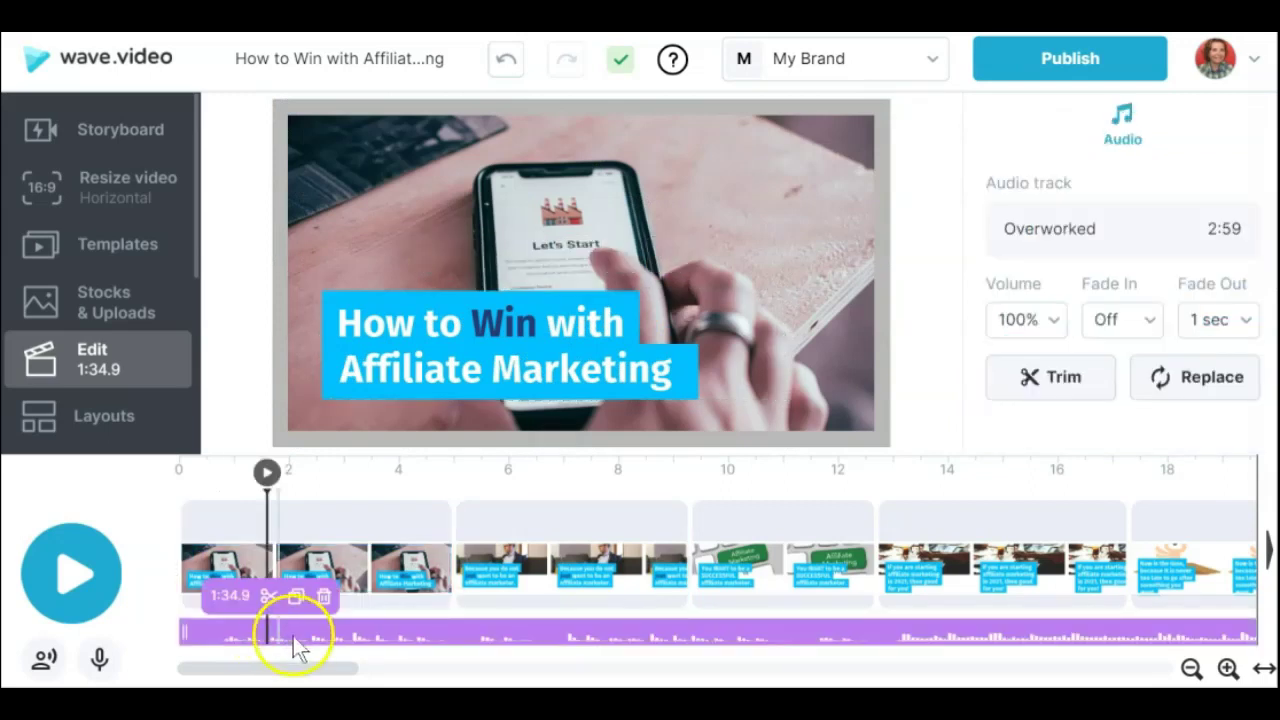
{"action": "mouse_move", "coordinate": [1060, 240]}
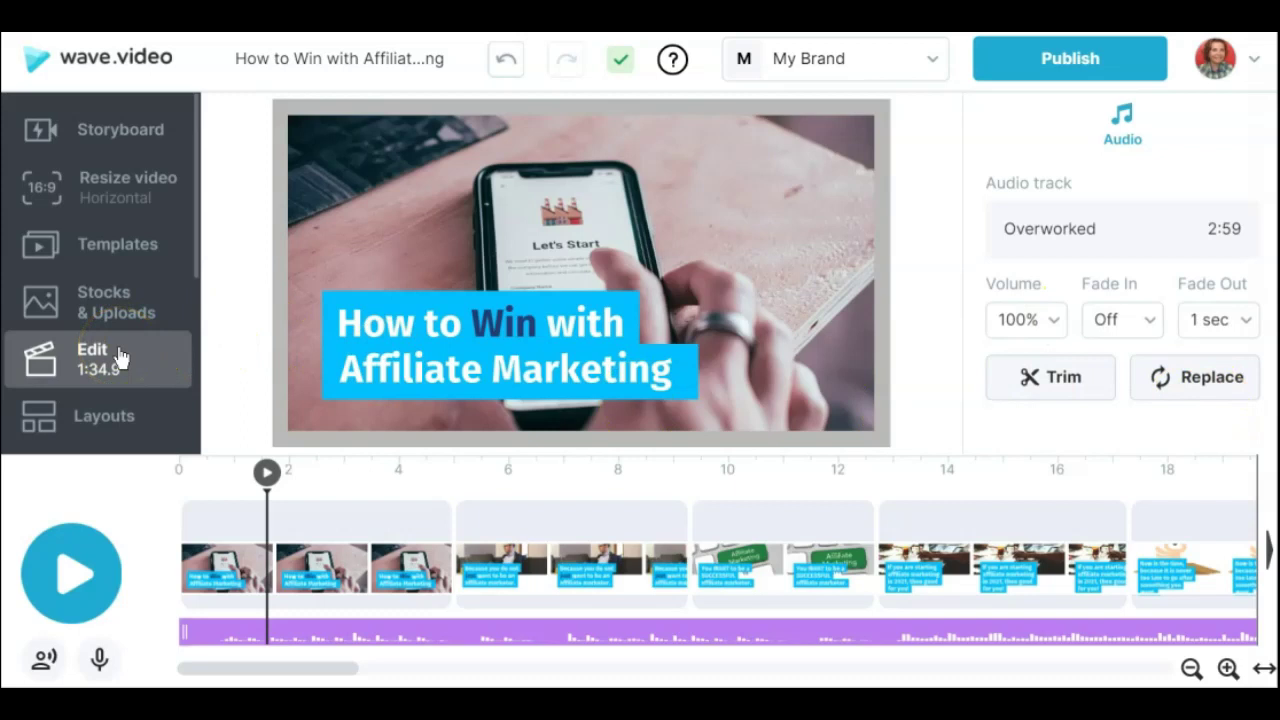
Browse the audio library's "for business" tracks and add "Inspiring Business Marketing" to the video.
{"action": "scroll", "coordinate": [117, 357], "scroll_direction": "down", "scroll_amount": 5}
{"action": "left_click", "coordinate": [120, 310]}
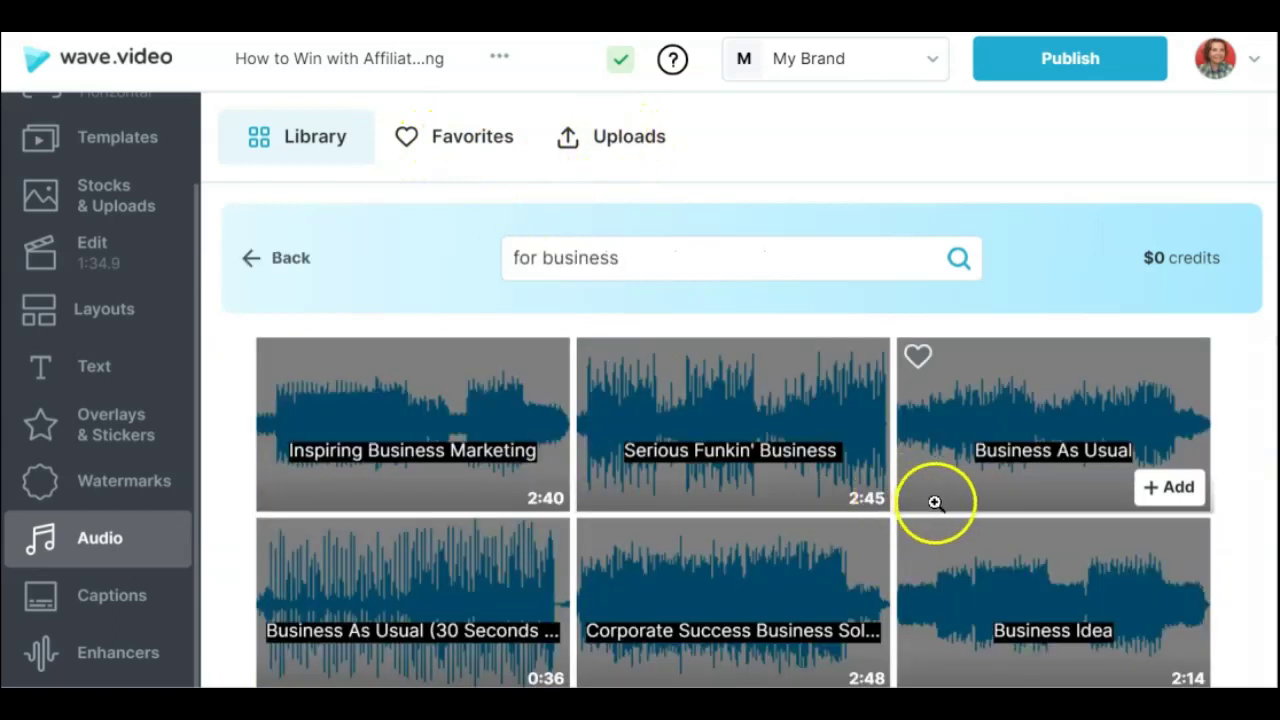
{"action": "scroll", "coordinate": [931, 506], "scroll_direction": "down", "scroll_amount": 5}
{"action": "scroll", "coordinate": [1000, 530], "scroll_direction": "down", "scroll_amount": 10}
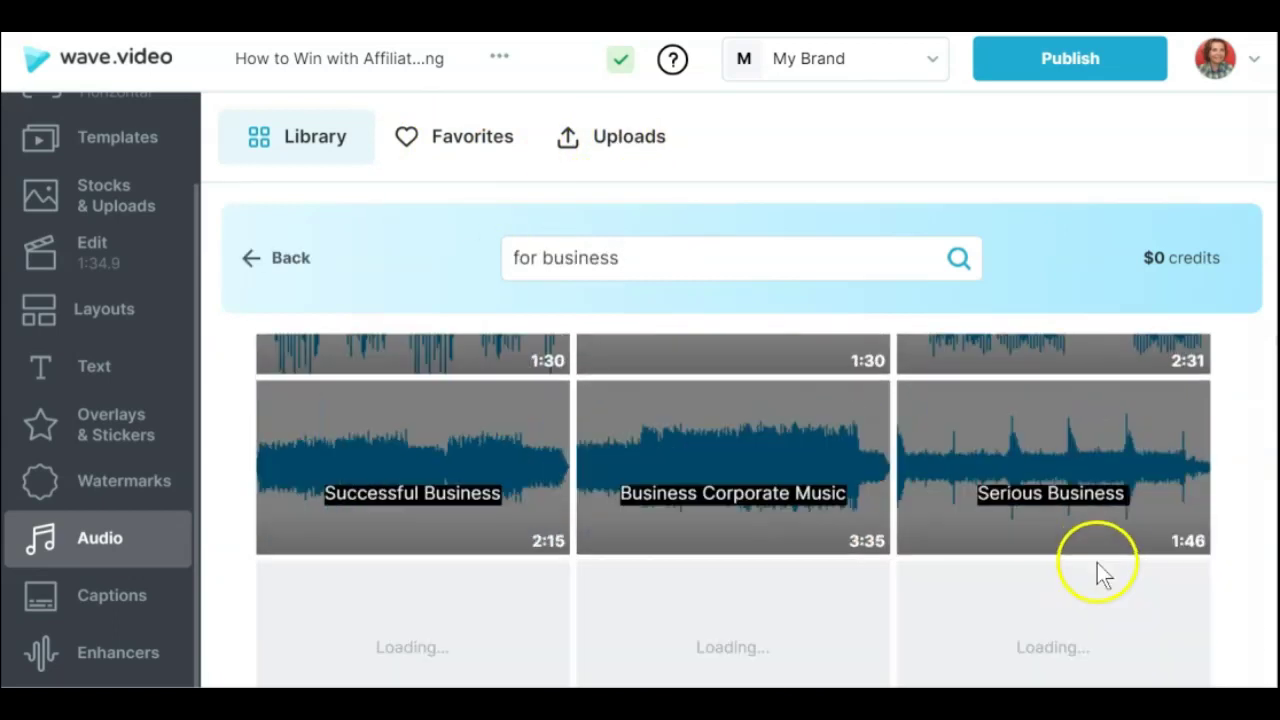
{"action": "mouse_move", "coordinate": [471, 449]}
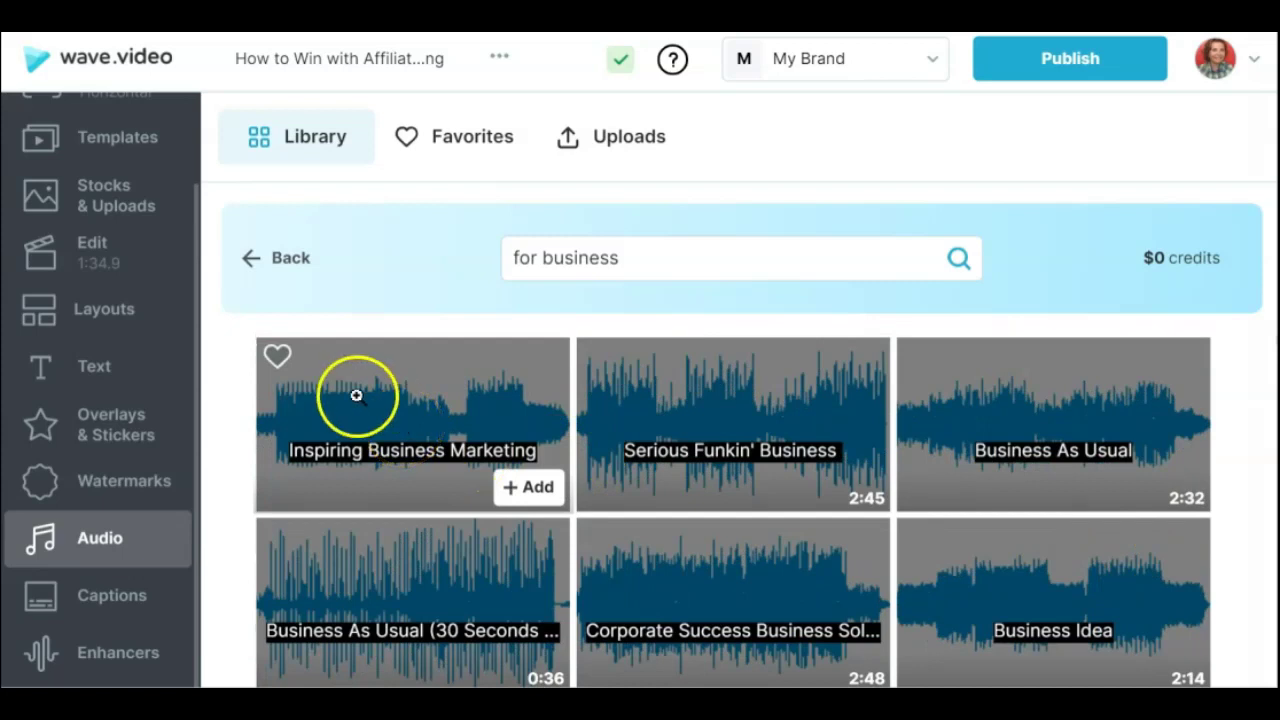
{"action": "left_click", "coordinate": [531, 488]}
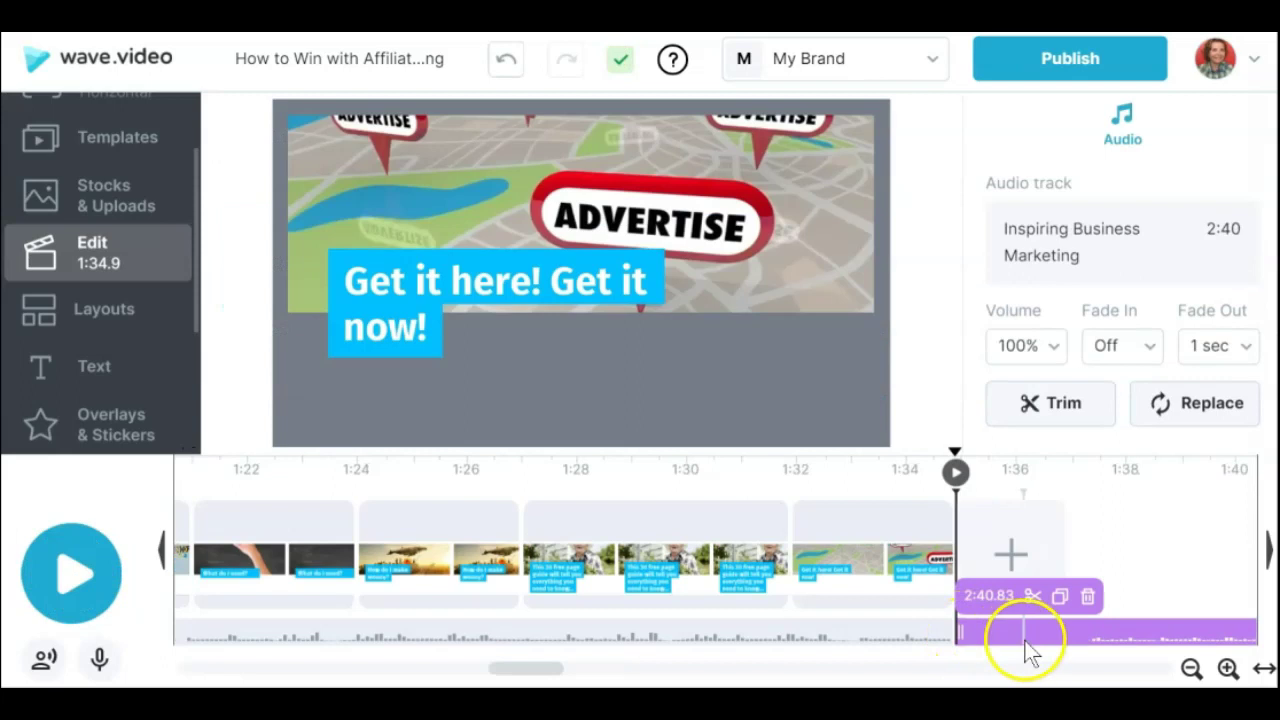
Delete the original background music track and move "Inspiring Business Marketing" to the very start of the video.
{"action": "left_click", "coordinate": [772, 642]}
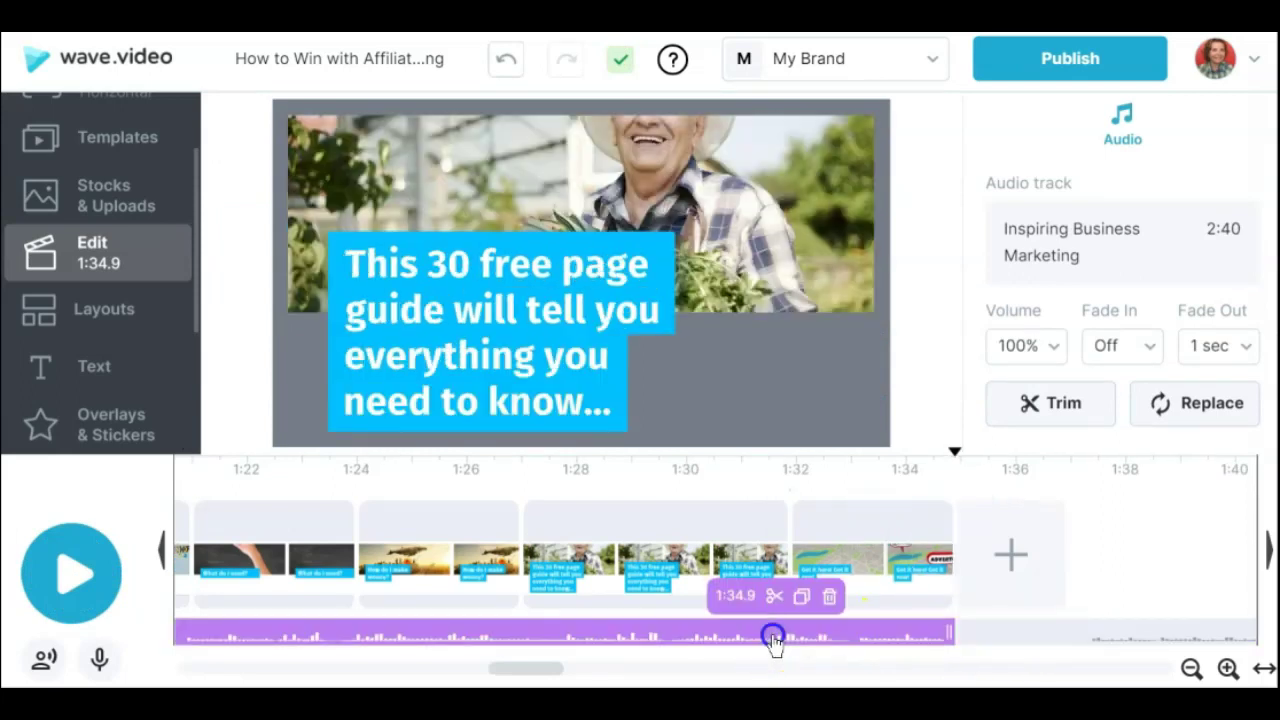
{"action": "left_click", "coordinate": [829, 597]}
{"action": "left_click_drag", "start_coordinate": [1134, 646], "coordinate": [100, 605]}
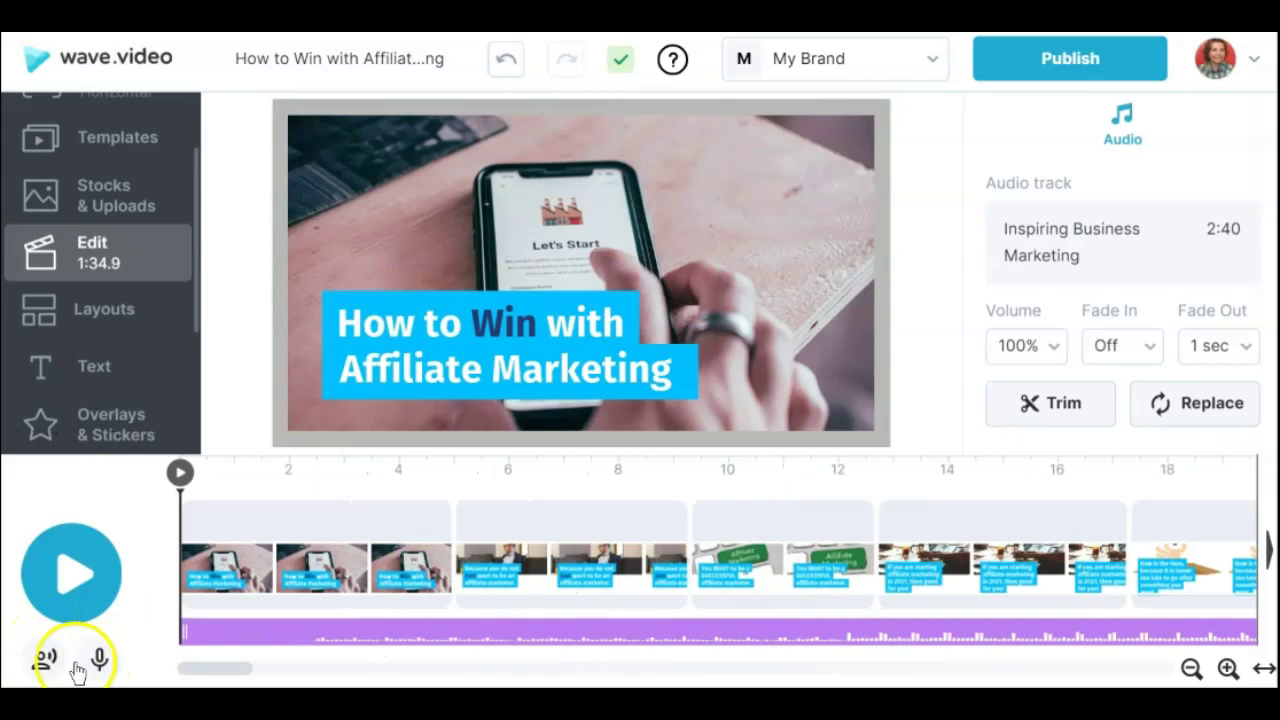
Check the voice-over options for recording or uploading audio, and open the text-to-speech tool.
{"action": "left_click", "coordinate": [89, 661]}
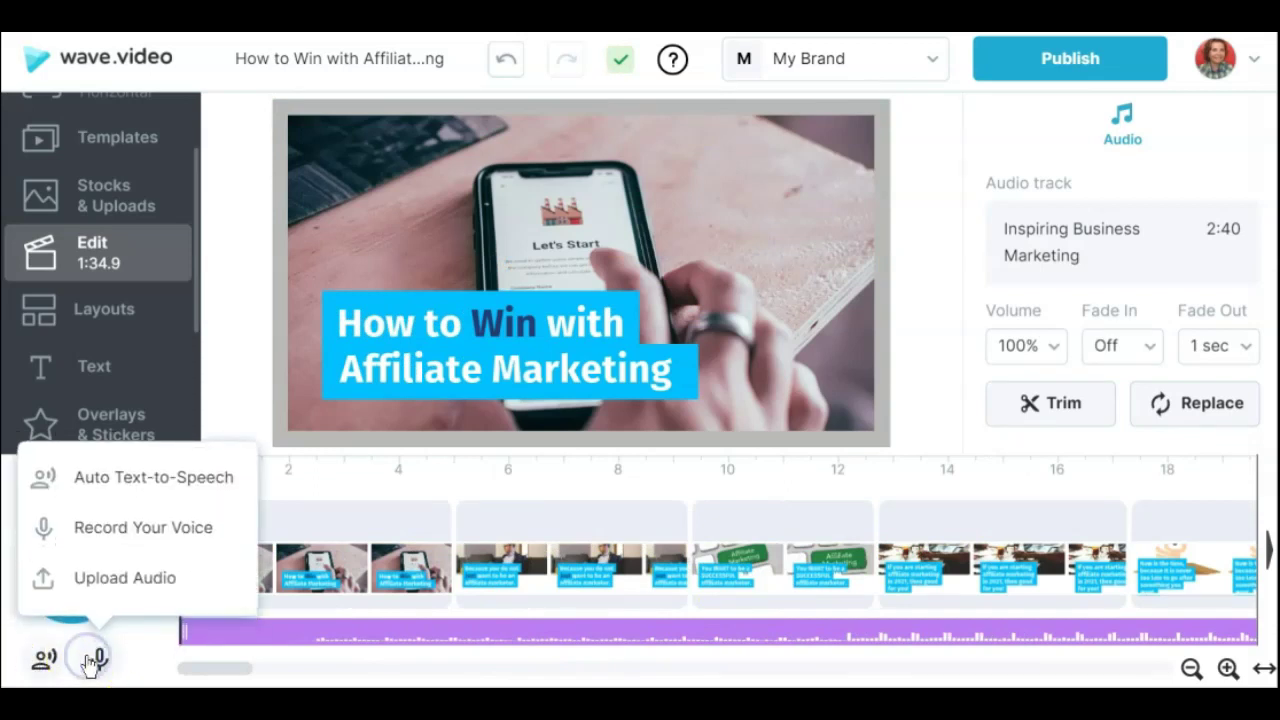
{"action": "left_click", "coordinate": [100, 663]}
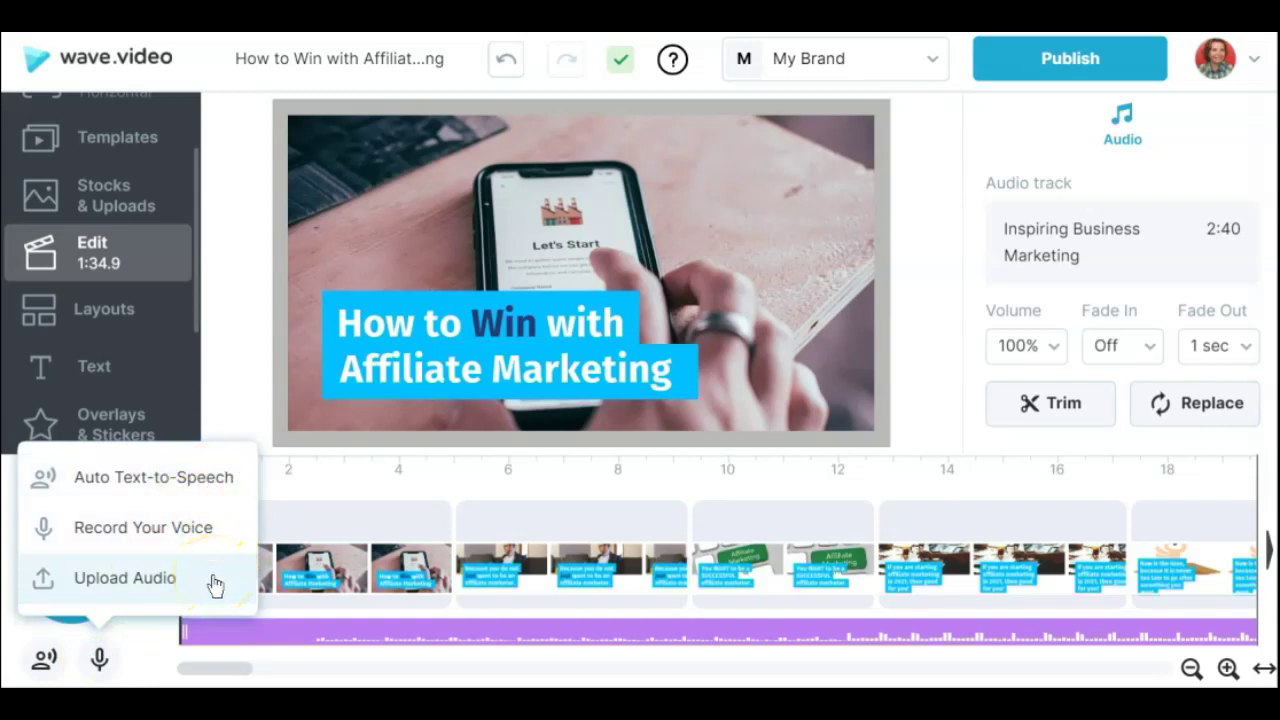
{"action": "left_click", "coordinate": [48, 662]}
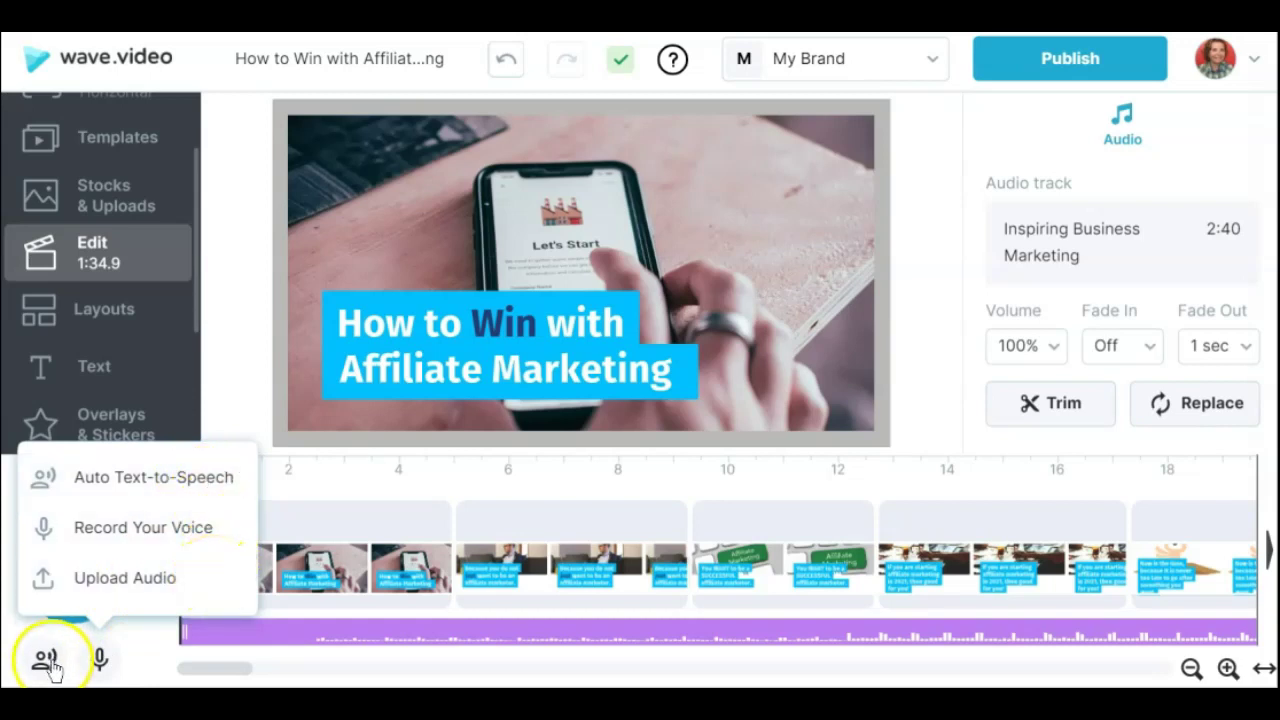
{"action": "left_click", "coordinate": [48, 662]}
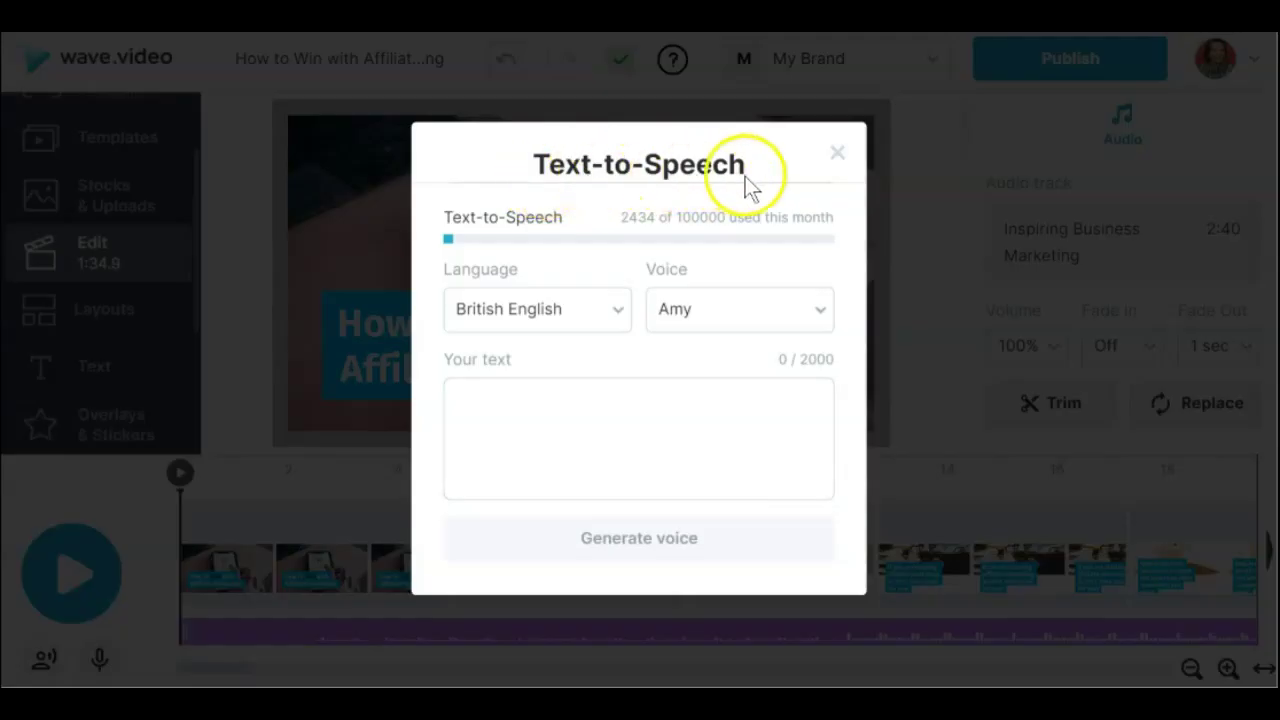
Browse the text-to-speech languages and preview the British English voices Emma and Amy (Neural), keeping Amy selected.
{"action": "left_click", "coordinate": [620, 318]}
{"action": "scroll", "coordinate": [580, 440], "scroll_direction": "down", "scroll_amount": 4}
{"action": "scroll", "coordinate": [589, 451], "scroll_direction": "down", "scroll_amount": 5}
{"action": "scroll", "coordinate": [589, 451], "scroll_direction": "up", "scroll_amount": 8}
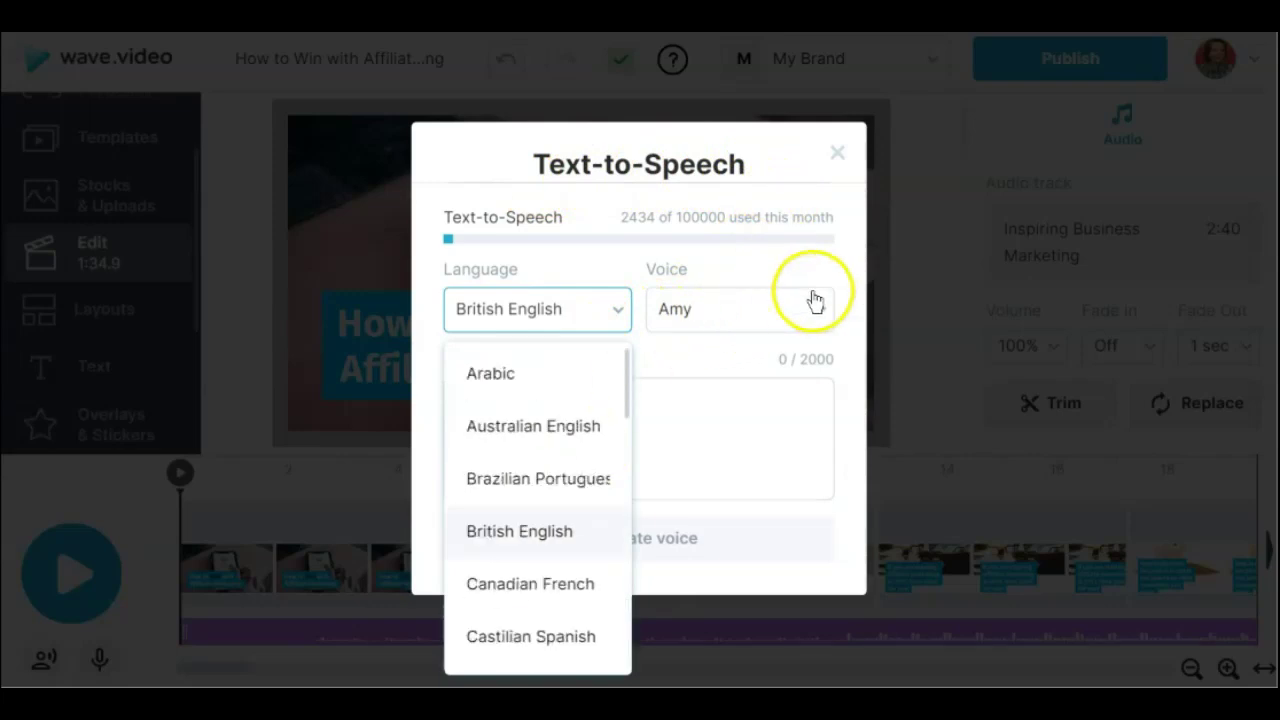
{"action": "left_click", "coordinate": [818, 313]}
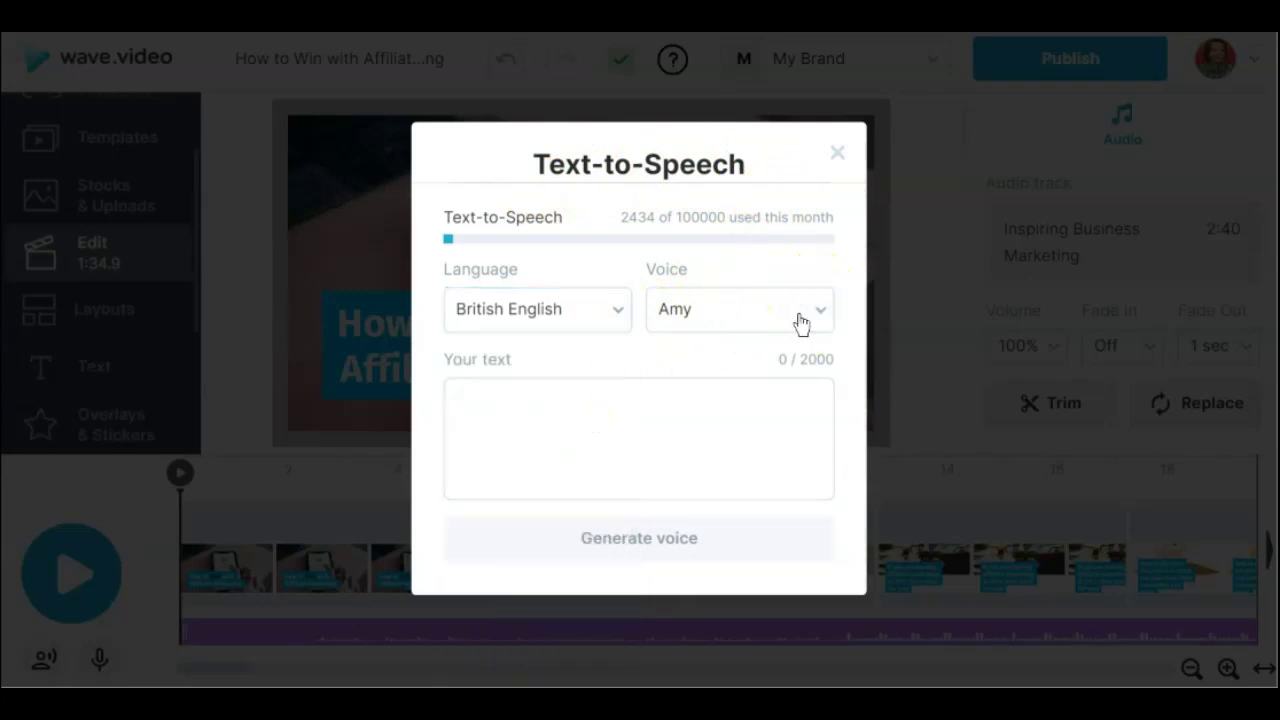
{"action": "left_click", "coordinate": [803, 314]}
{"action": "scroll", "coordinate": [740, 585], "scroll_direction": "down", "scroll_amount": 1}
{"action": "left_click", "coordinate": [798, 580]}
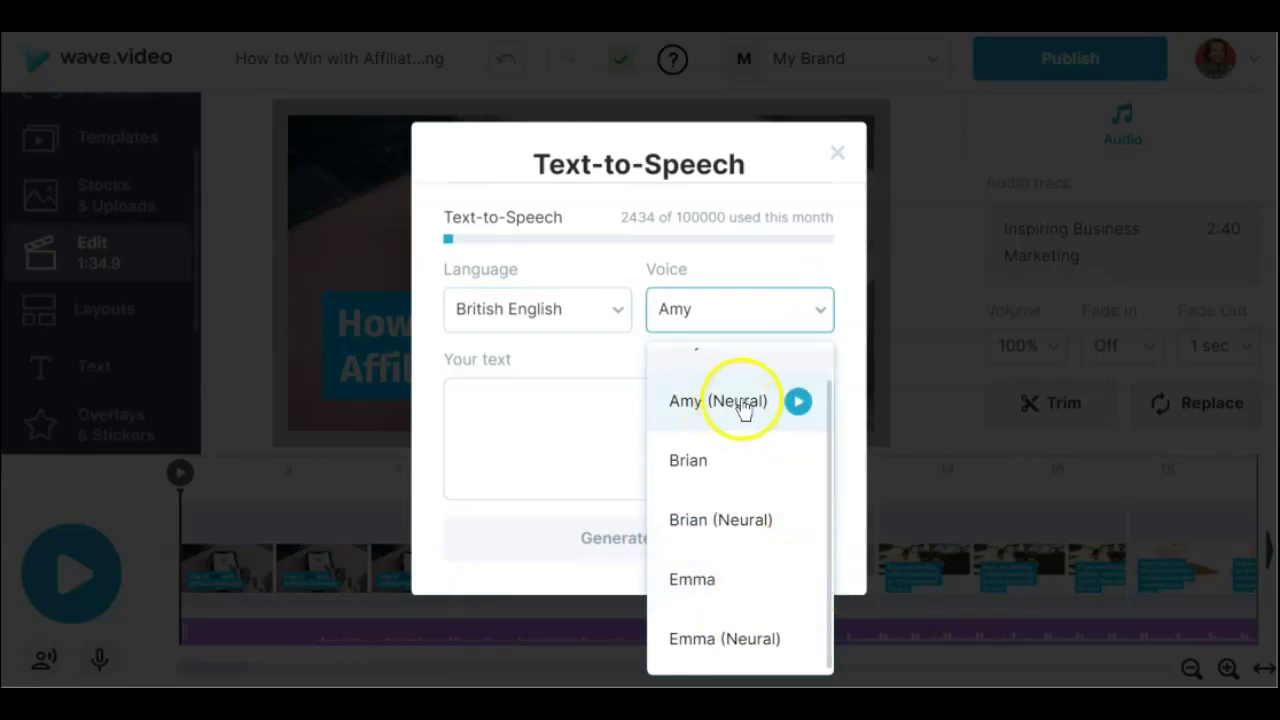
{"action": "left_click", "coordinate": [798, 401]}
{"action": "left_click", "coordinate": [808, 226]}
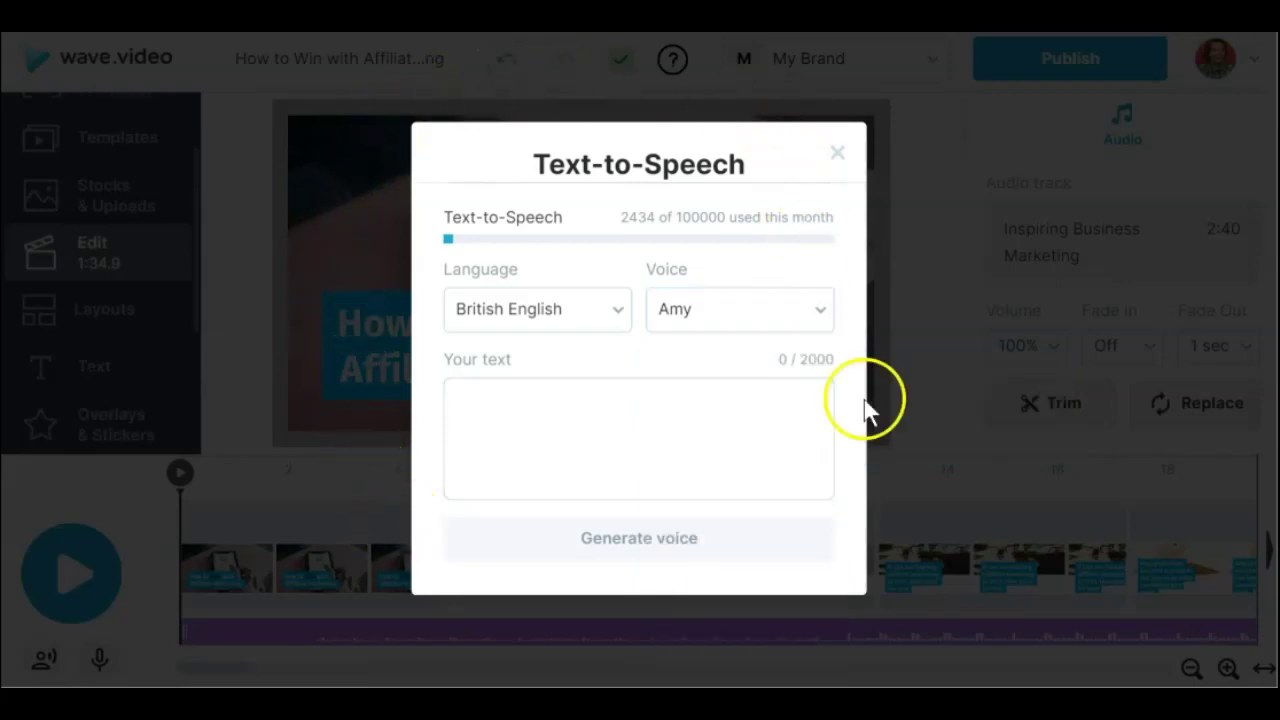
Switch to the wave.video home page and read the support chat about pasting text into the text-to-speech tool.
{"action": "left_click", "coordinate": [500, 404]}
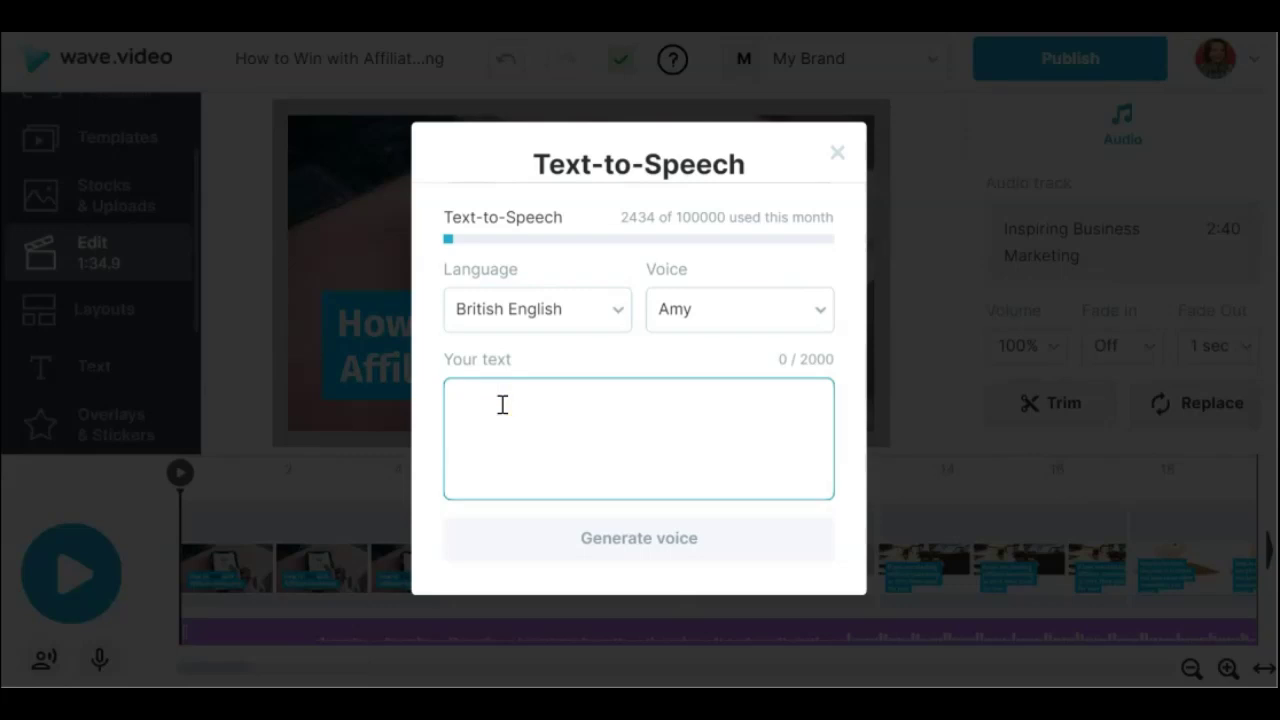
{"action": "left_click", "coordinate": [546, 399]}
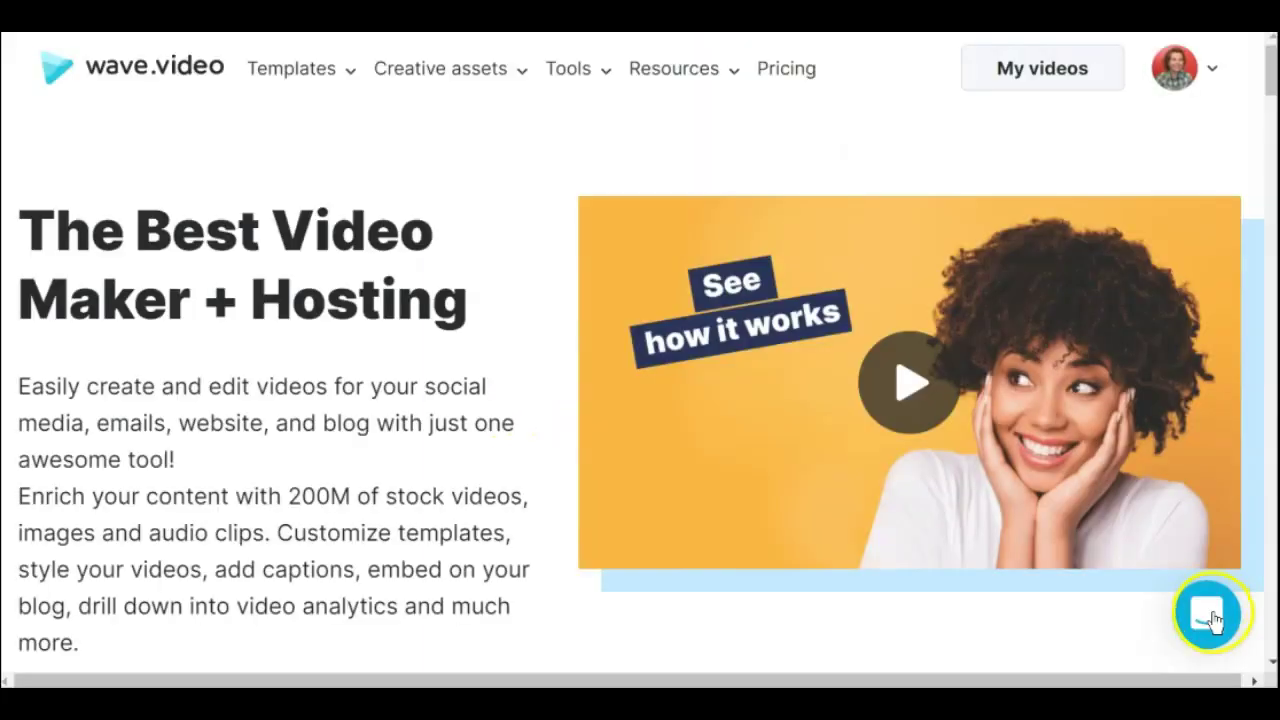
{"action": "left_click", "coordinate": [1017, 196]}
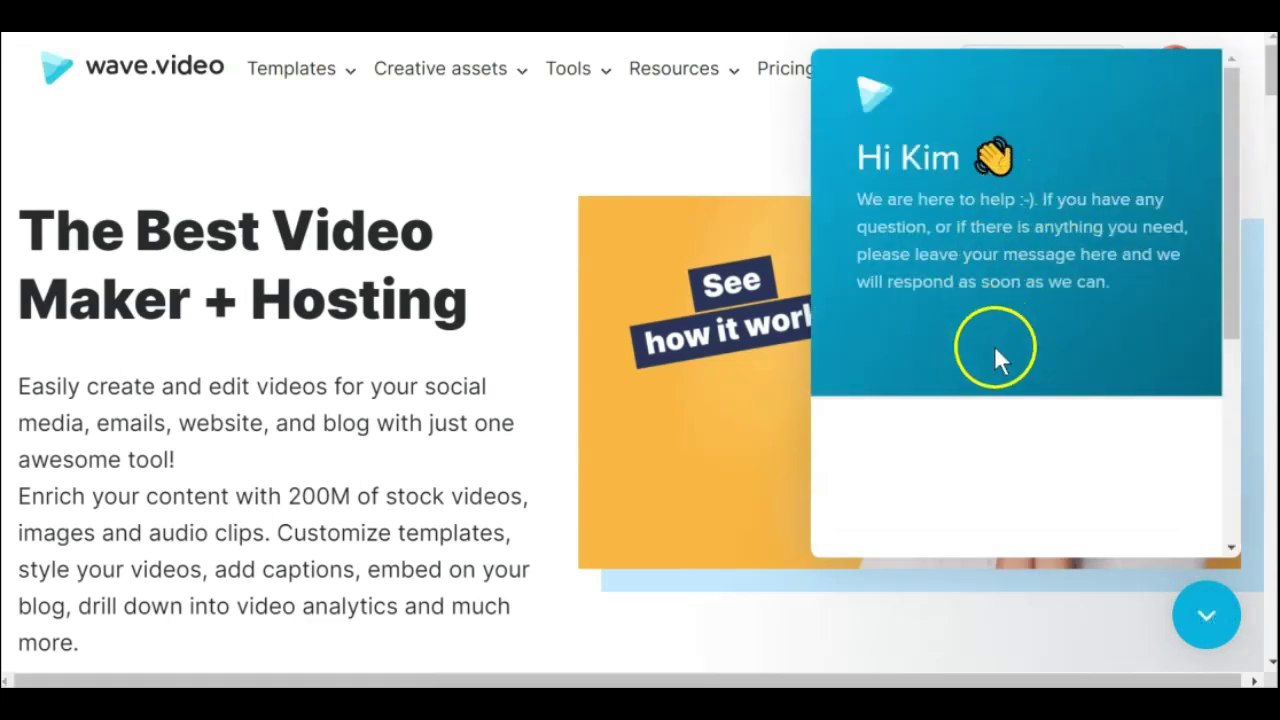
{"action": "left_click", "coordinate": [1172, 418]}
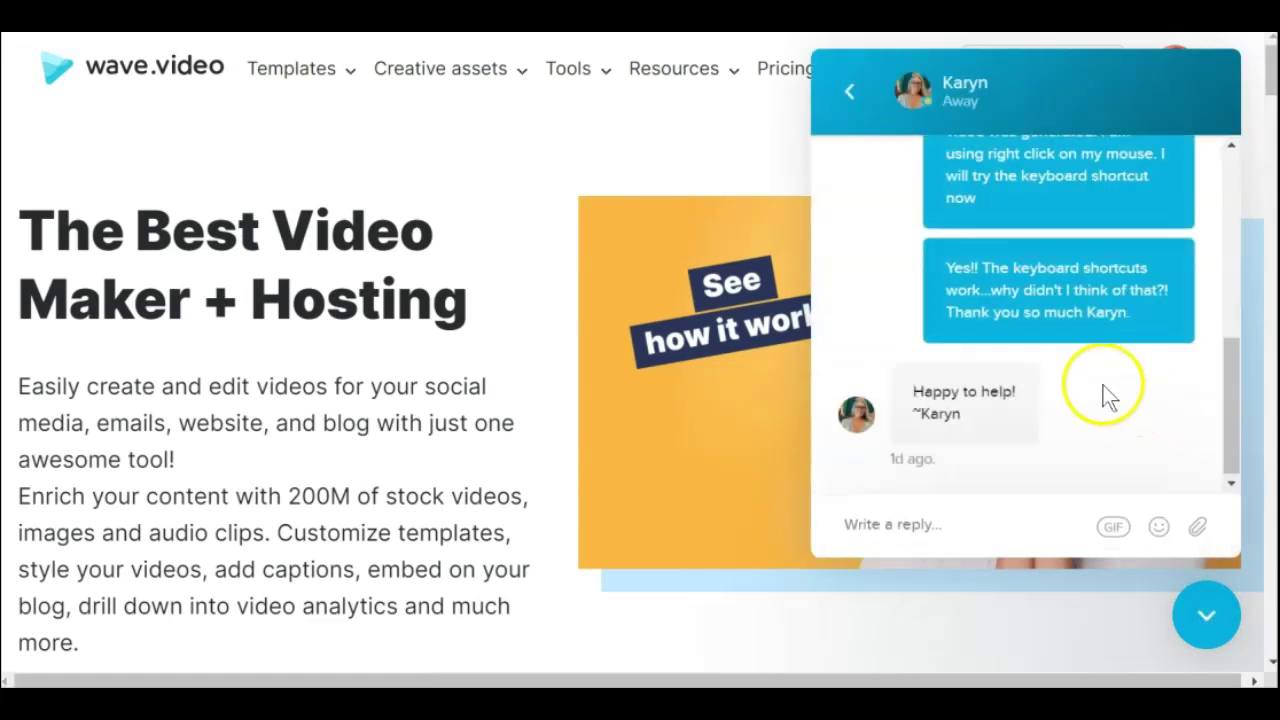
{"action": "scroll", "coordinate": [1151, 402], "scroll_direction": "up", "scroll_amount": 5}
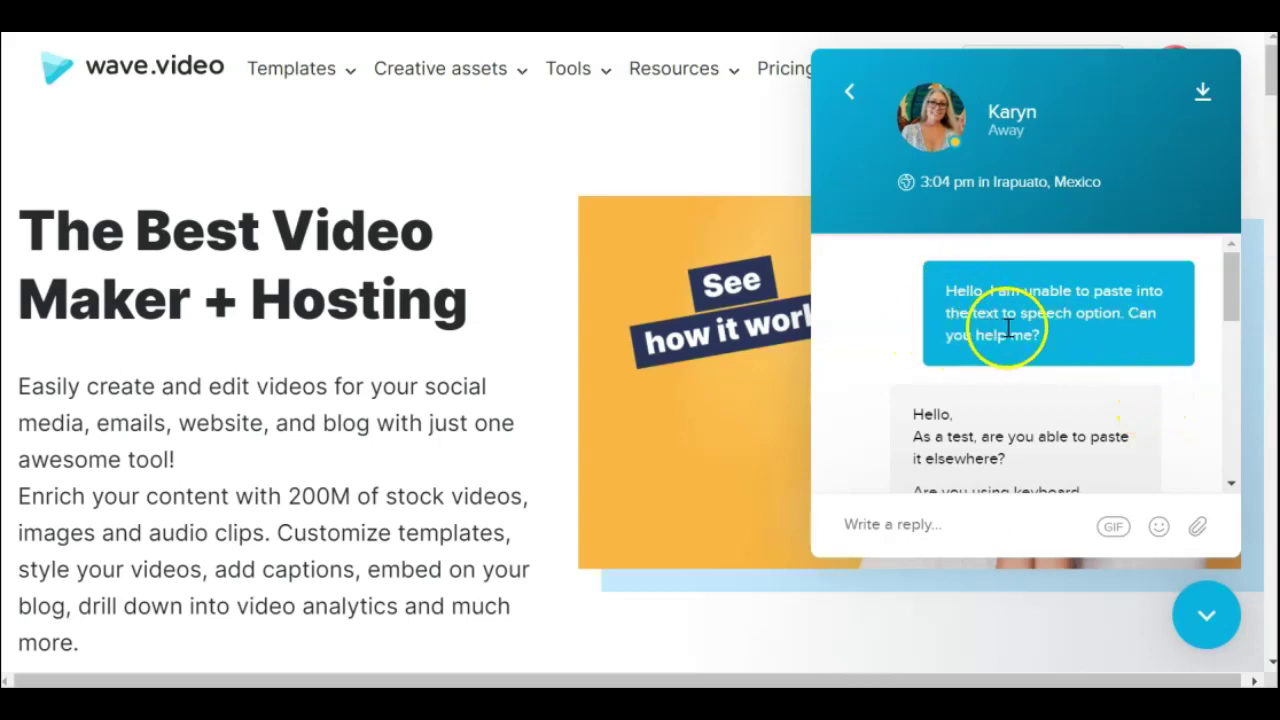
{"action": "scroll", "coordinate": [1100, 343], "scroll_direction": "down", "scroll_amount": 3}
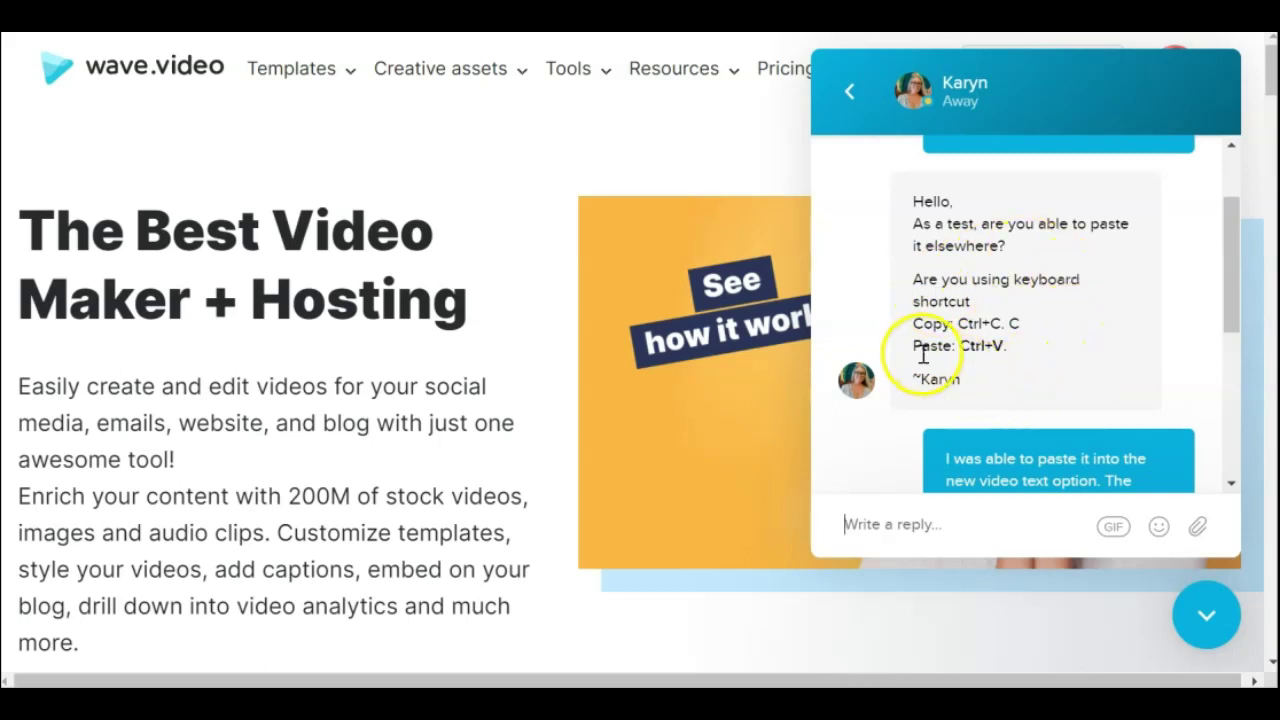
{"action": "scroll", "coordinate": [1050, 370], "scroll_direction": "down", "scroll_amount": 1}
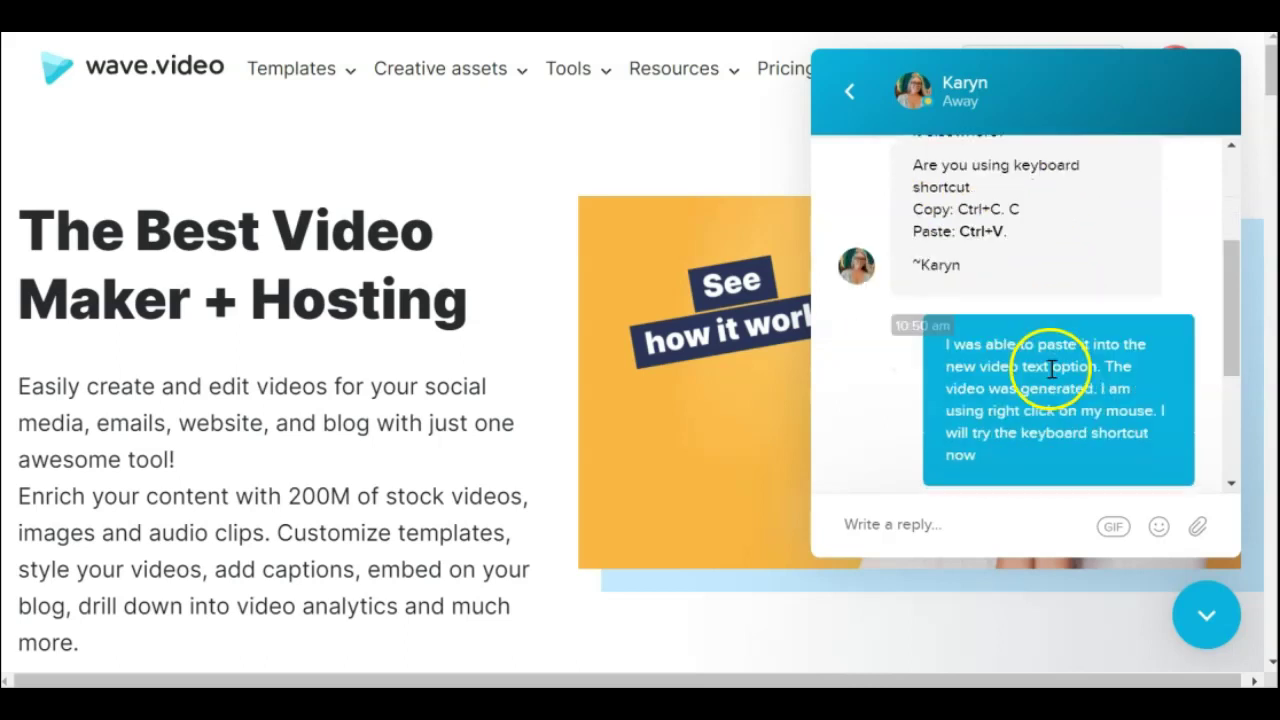
{"action": "scroll", "coordinate": [1128, 397], "scroll_direction": "down", "scroll_amount": 2}
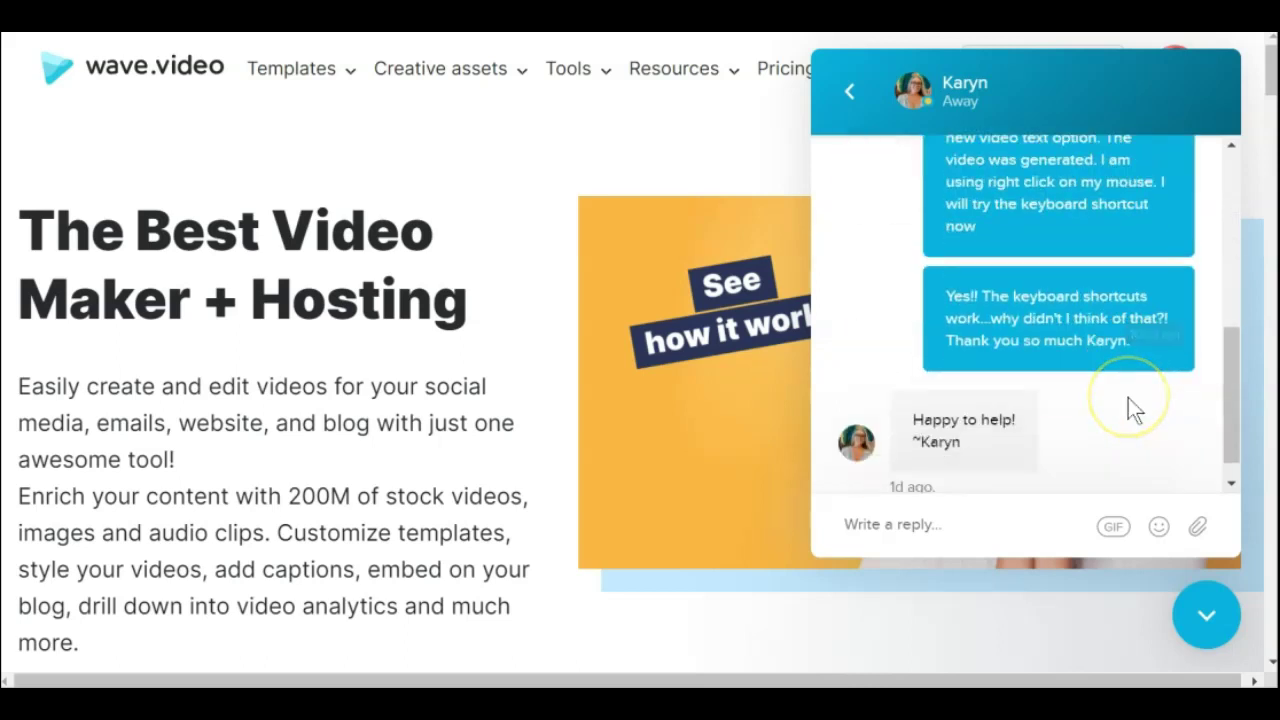
{"action": "scroll", "coordinate": [1128, 397], "scroll_direction": "down", "scroll_amount": 1}
{"action": "scroll", "coordinate": [1145, 409], "scroll_direction": "up", "scroll_amount": 5}
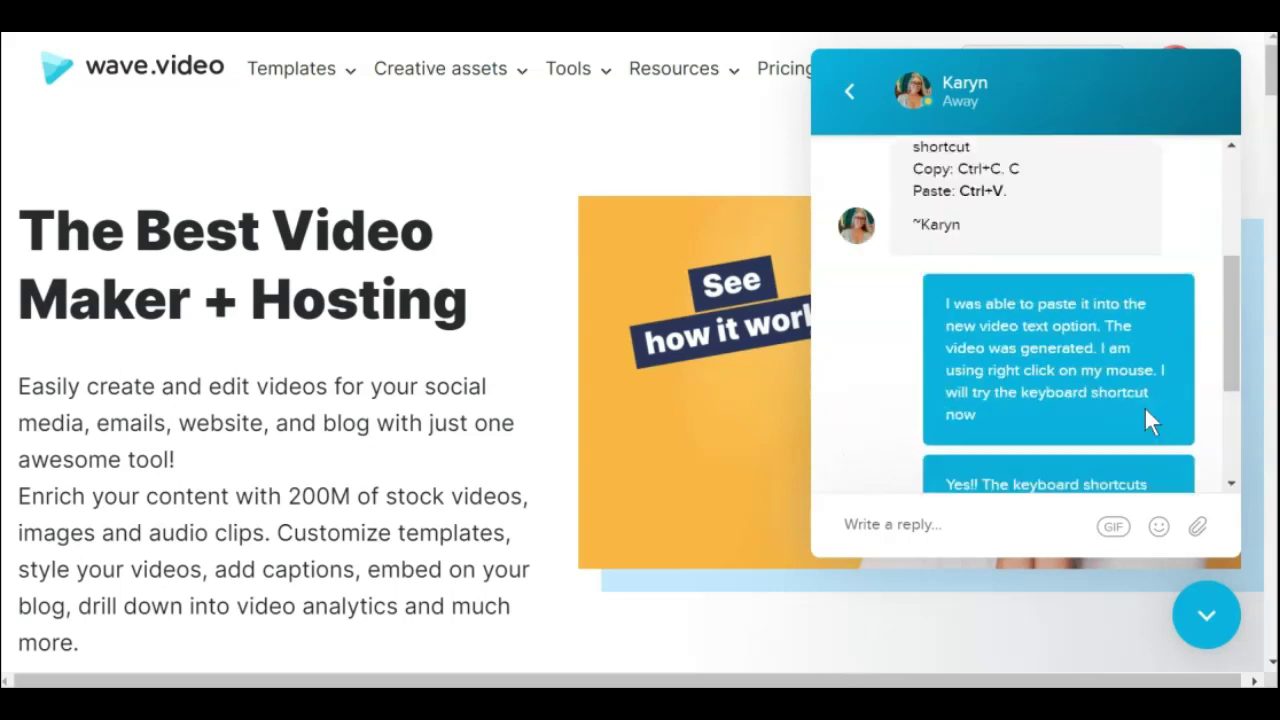
{"action": "left_click", "coordinate": [853, 94]}
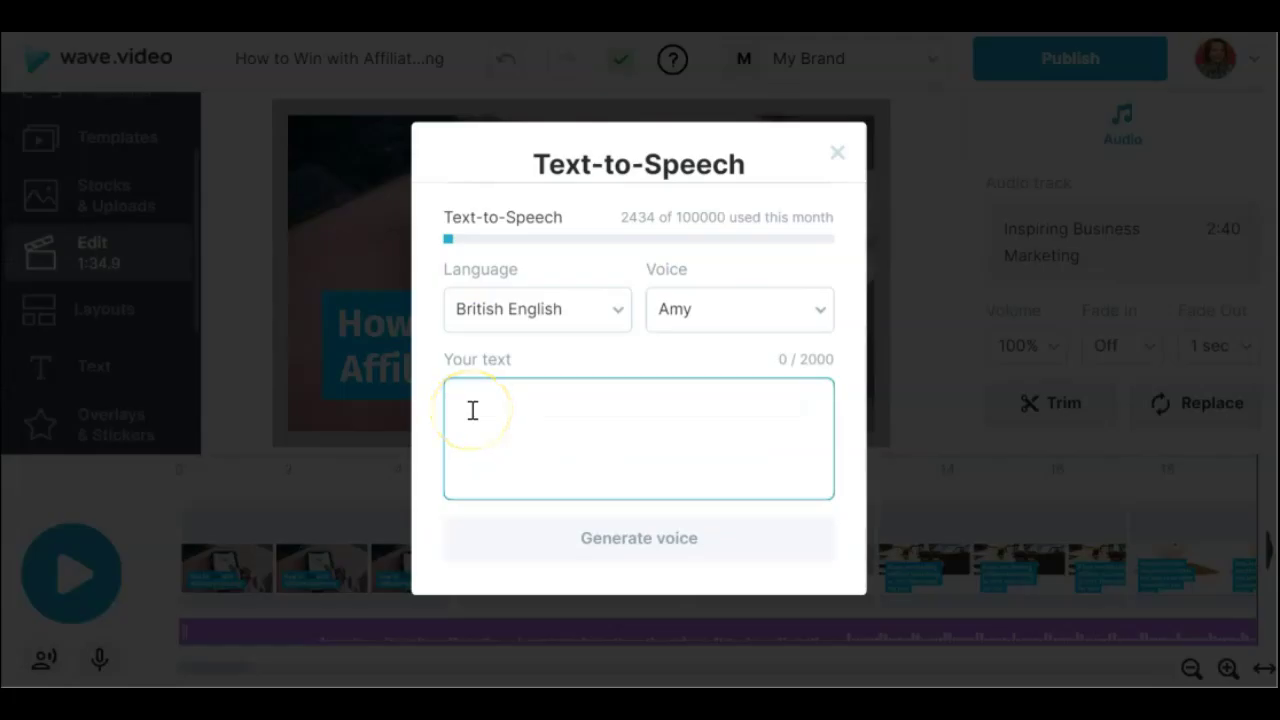
Paste the "How to Win with Affiliate Marketing" script, generate the narration with British English voice Amy, and add it to the video.
{"action": "key", "text": "ctrl+v"}
{"action": "left_click", "coordinate": [649, 547]}
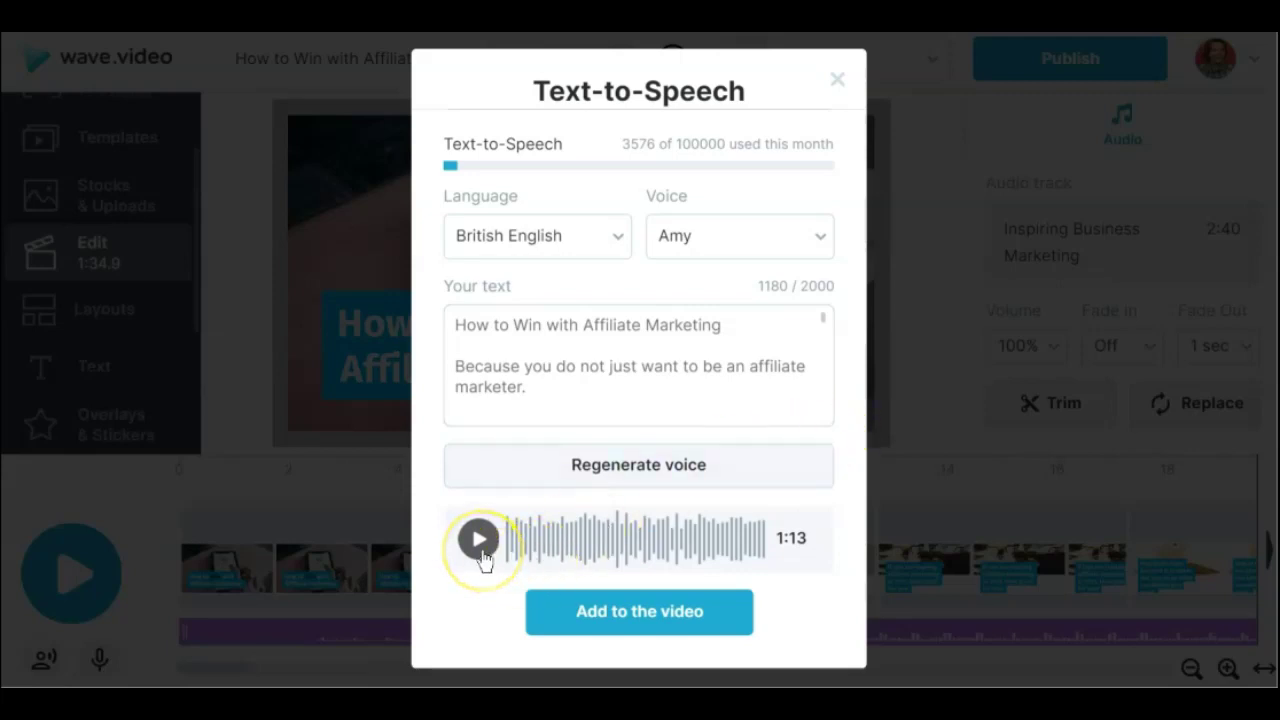
{"action": "left_click", "coordinate": [657, 614]}
{"action": "left_click", "coordinate": [343, 640]}
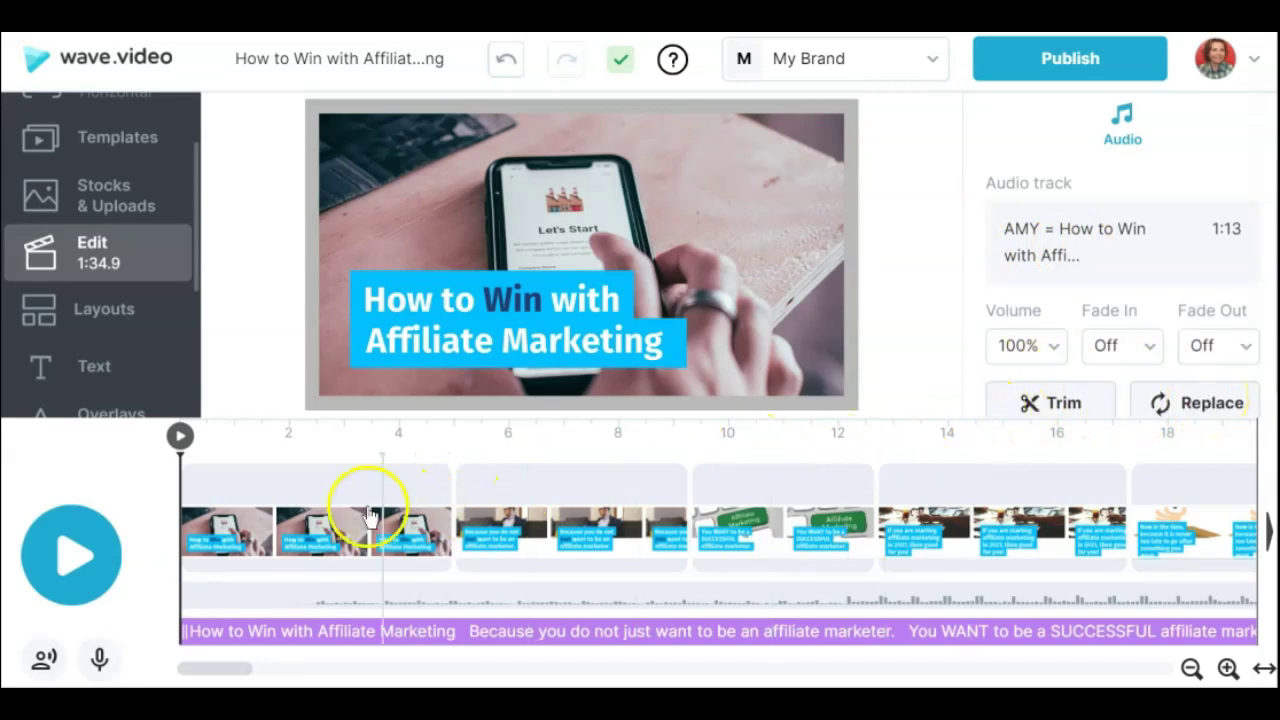
Go through the scenes from the opening title onward and compare their on-screen text with the narration's position on the timeline.
{"action": "left_click", "coordinate": [270, 508]}
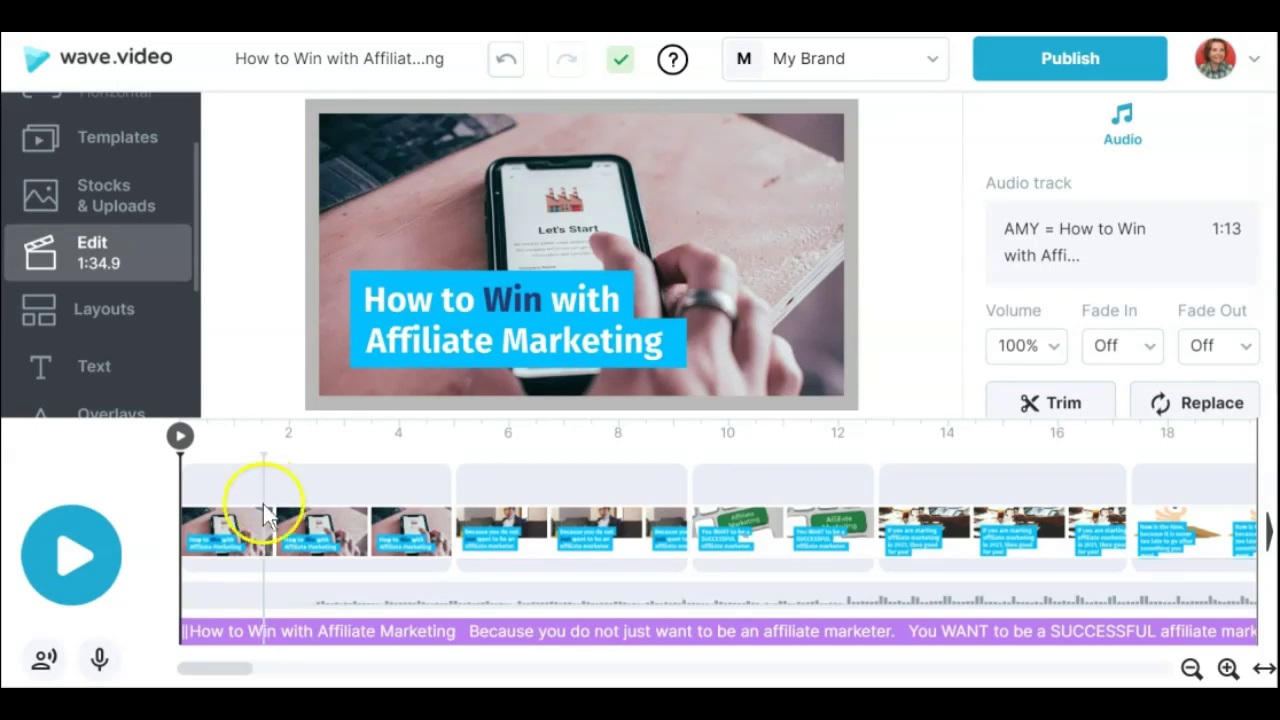
{"action": "left_click", "coordinate": [514, 515]}
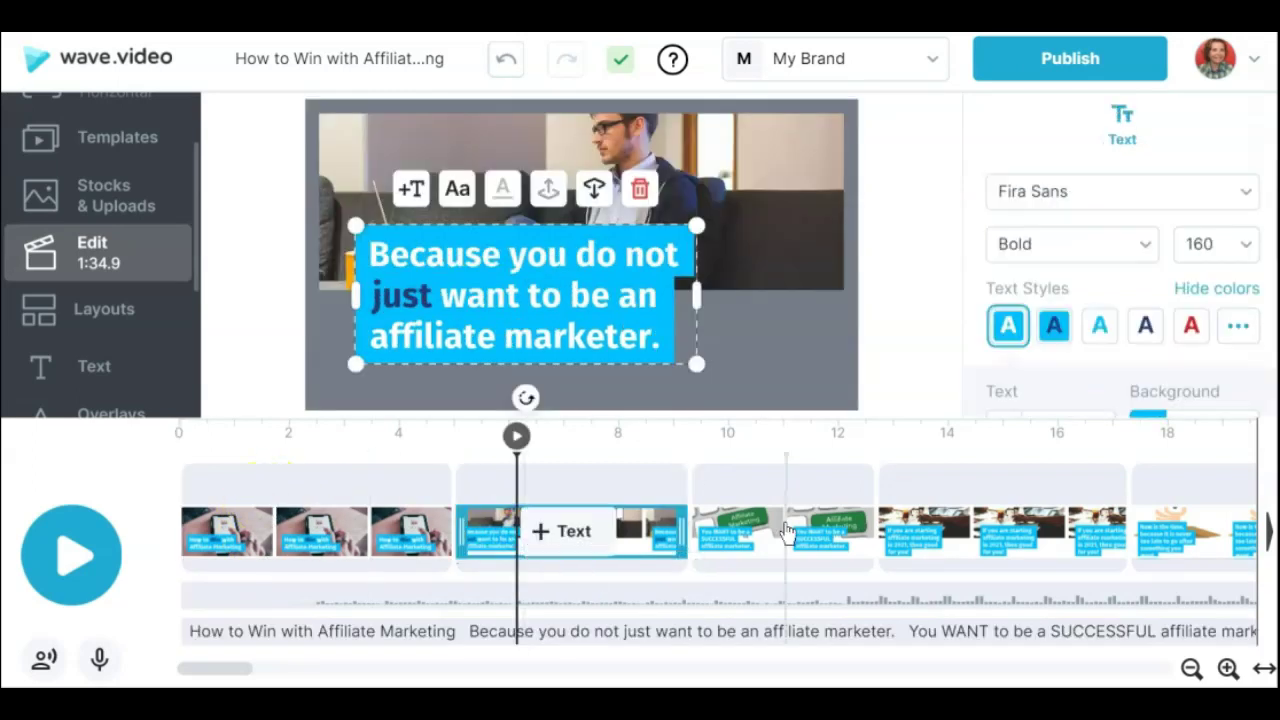
{"action": "left_click", "coordinate": [779, 528]}
{"action": "left_click", "coordinate": [923, 523]}
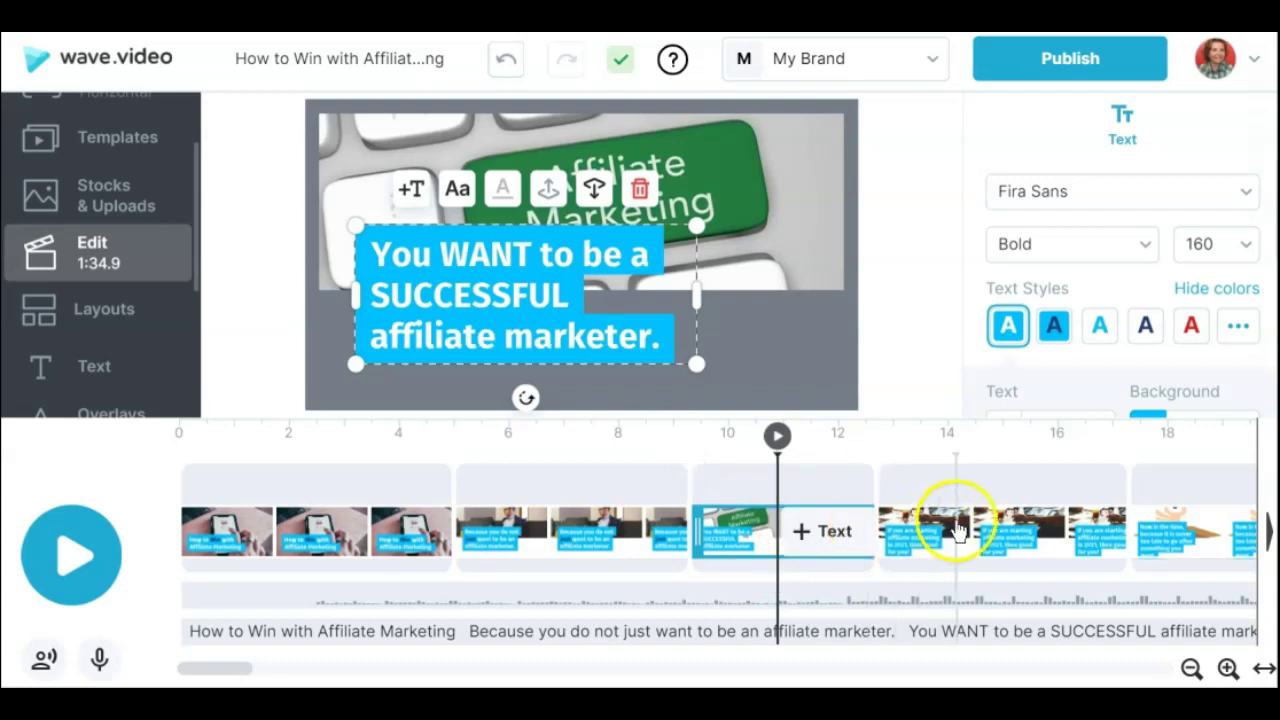
{"action": "left_click", "coordinate": [957, 530]}
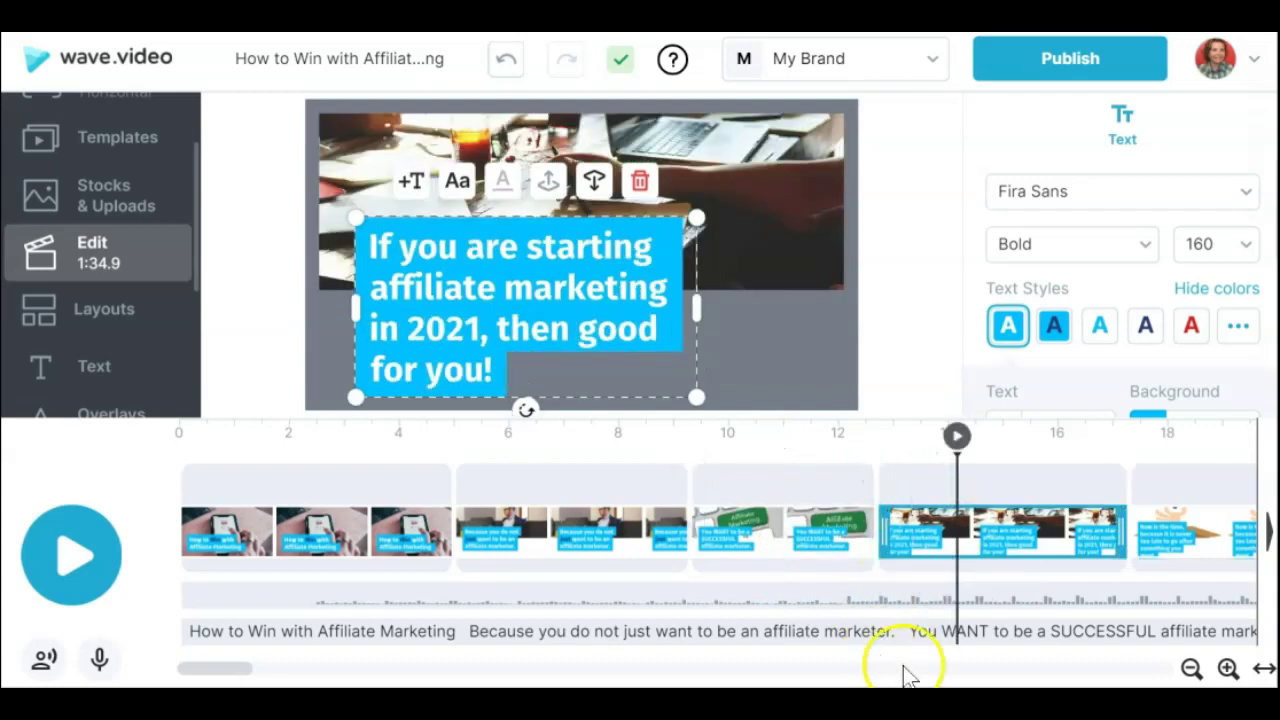
{"action": "left_click", "coordinate": [1030, 640]}
{"action": "left_click_drag", "start_coordinate": [205, 668], "coordinate": [271, 671]}
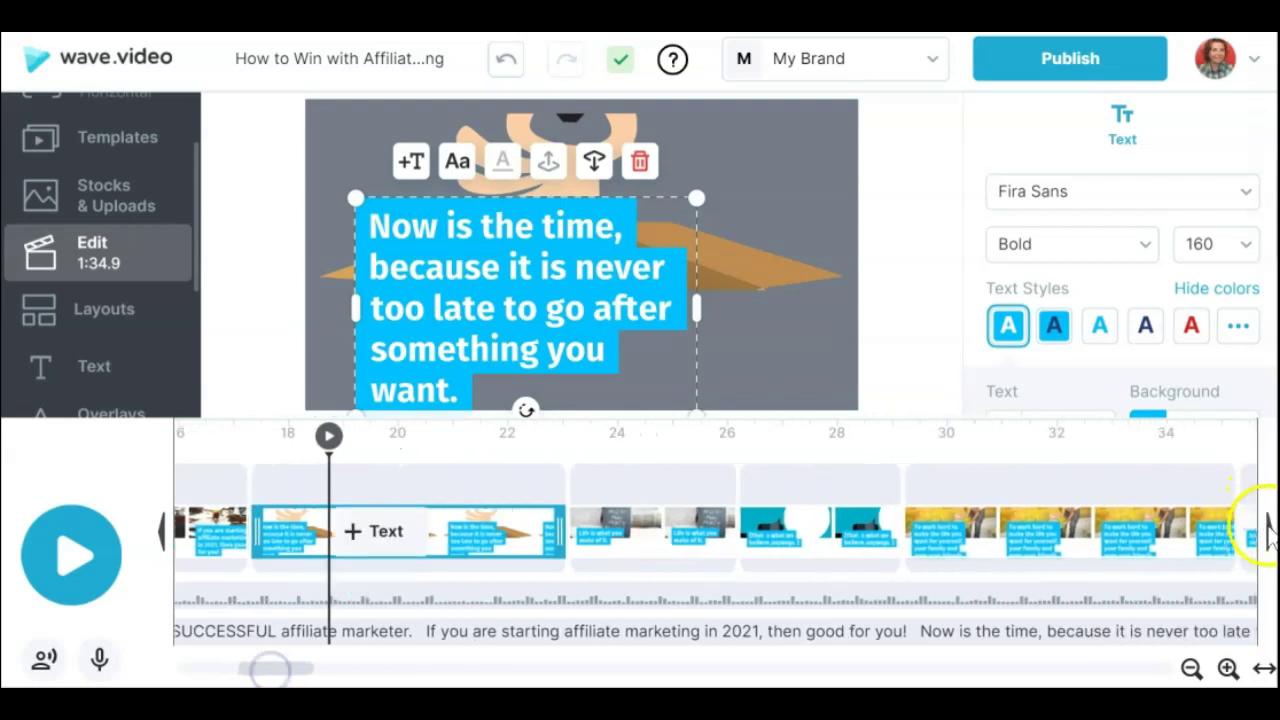
{"action": "left_click", "coordinate": [630, 530]}
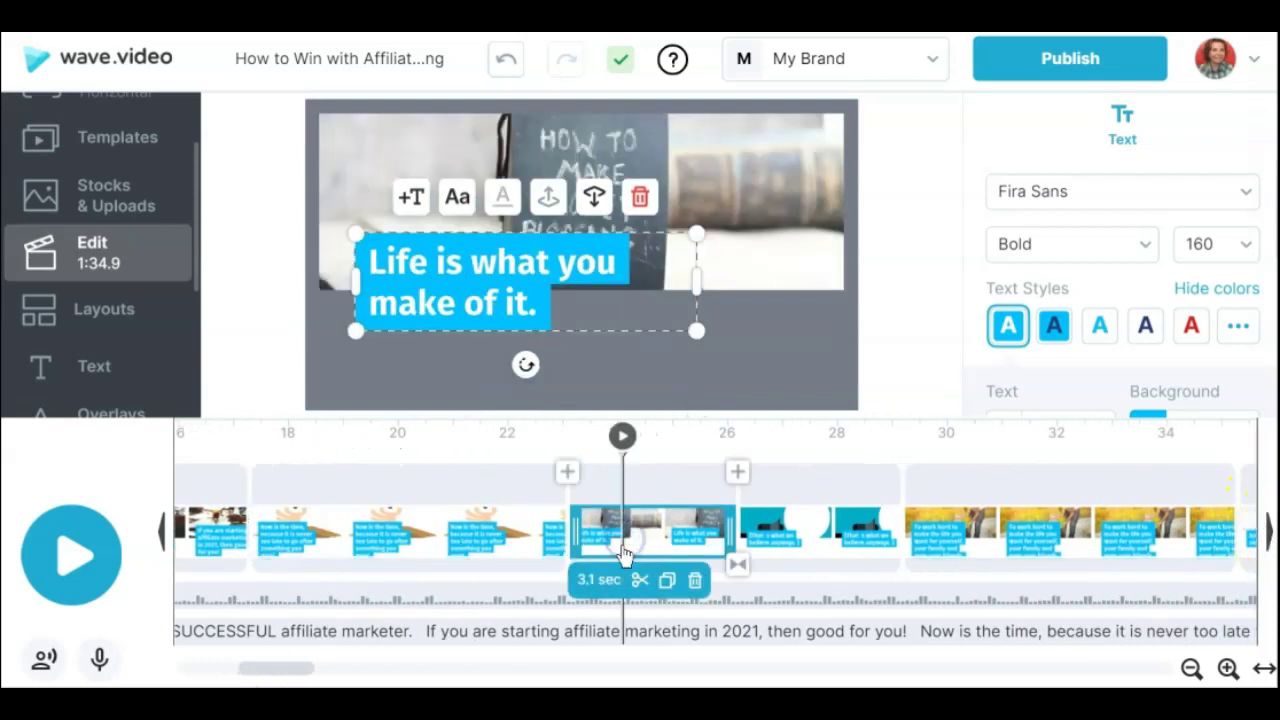
{"action": "left_click", "coordinate": [824, 542]}
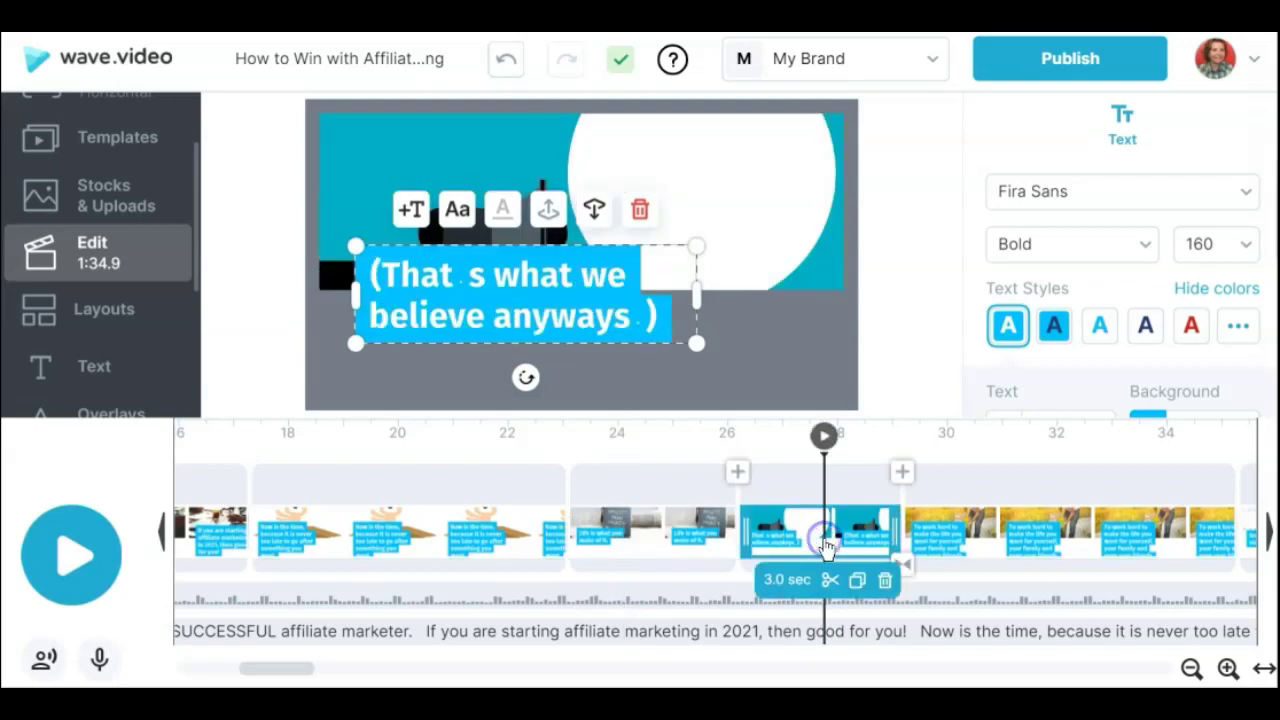
{"action": "left_click", "coordinate": [994, 537]}
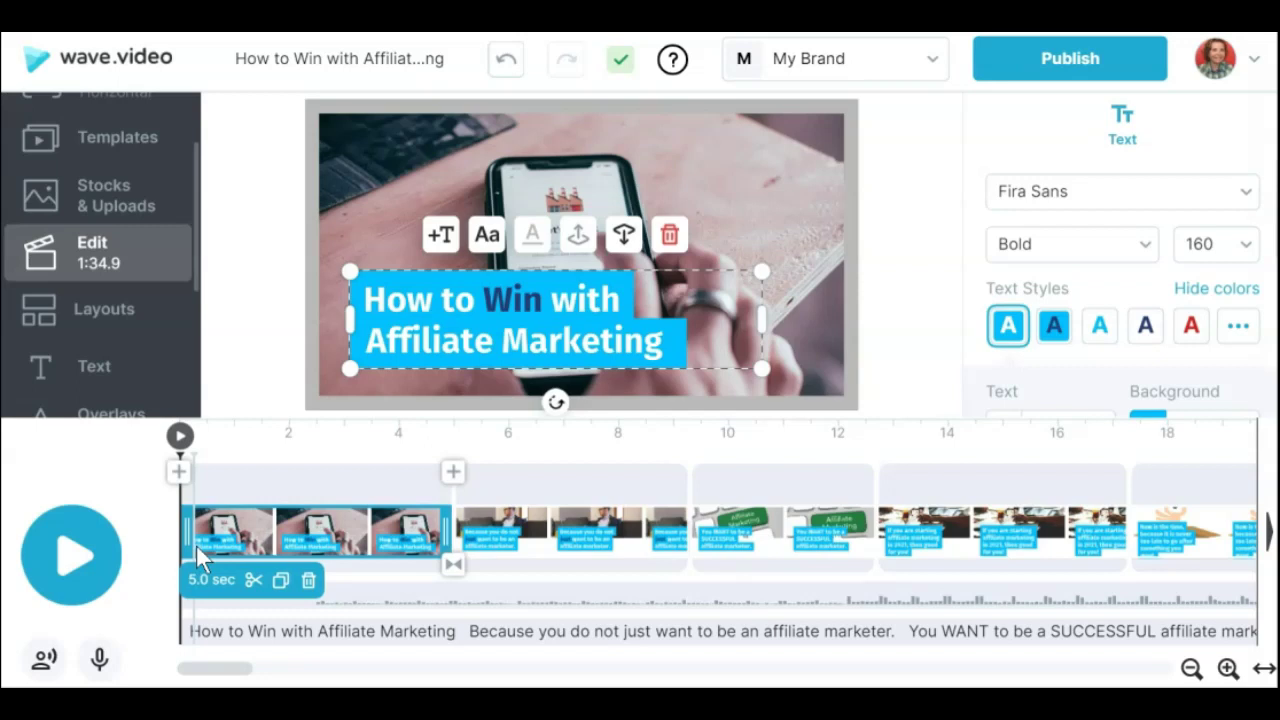
Select the opening scene's background image and examine its replacement, similar-image and layout options.
{"action": "left_click", "coordinate": [246, 545]}
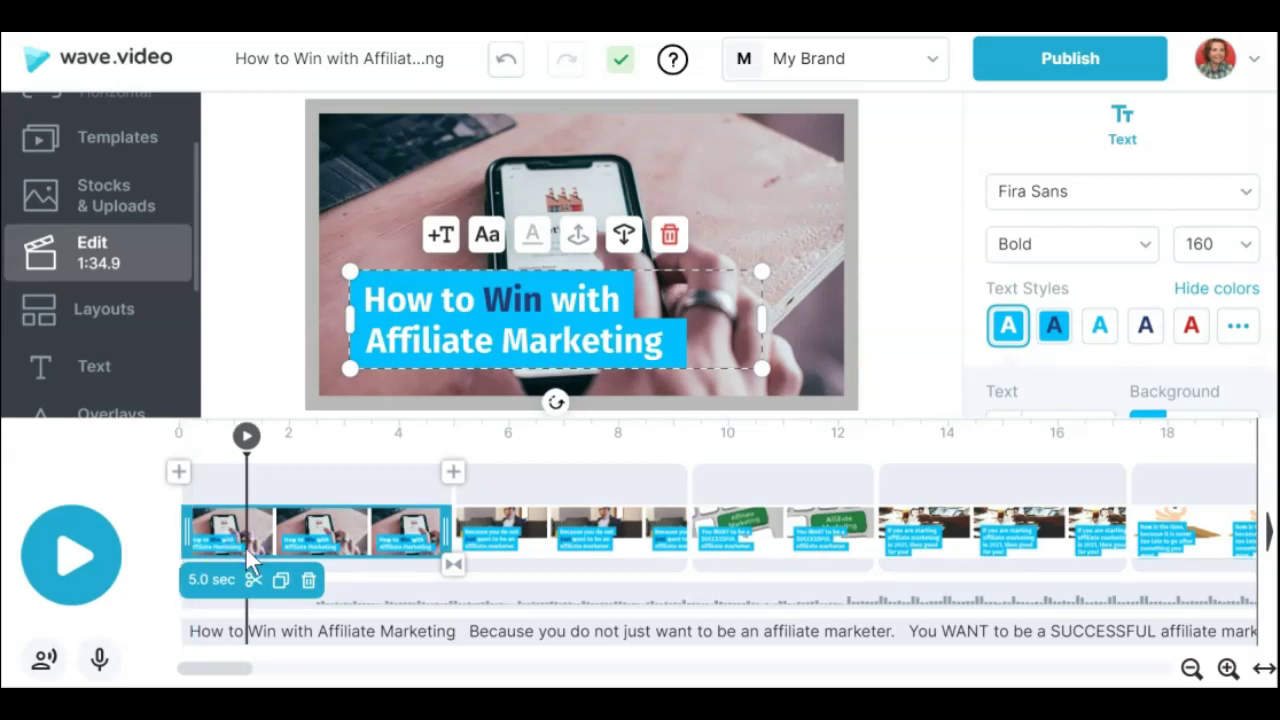
{"action": "left_click", "coordinate": [383, 157]}
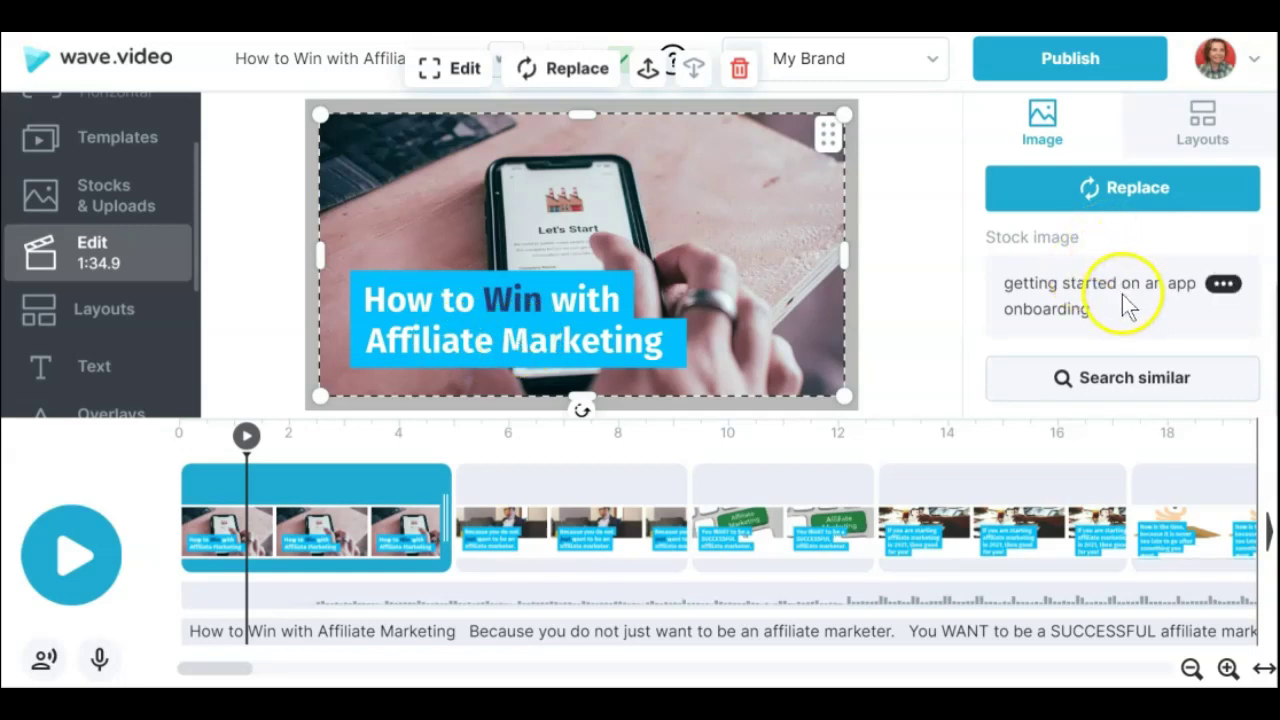
{"action": "mouse_move", "coordinate": [994, 277]}
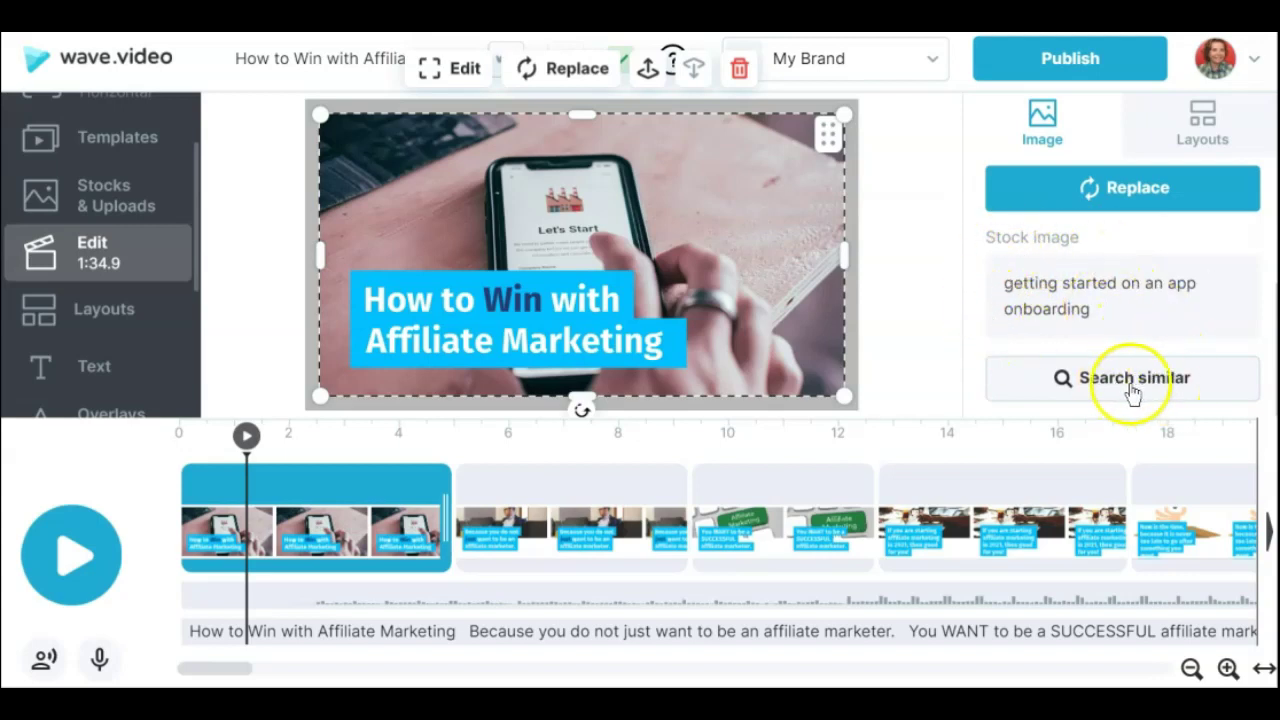
{"action": "mouse_move", "coordinate": [1128, 329]}
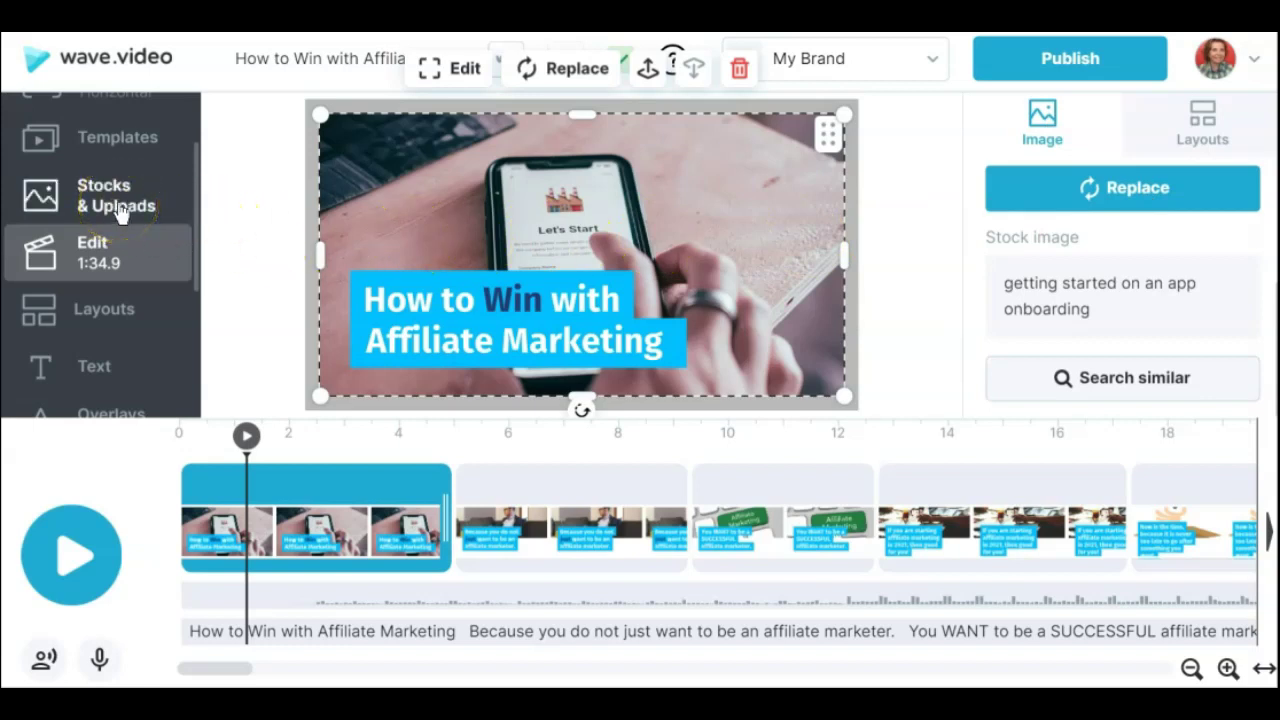
{"action": "left_click", "coordinate": [1228, 121]}
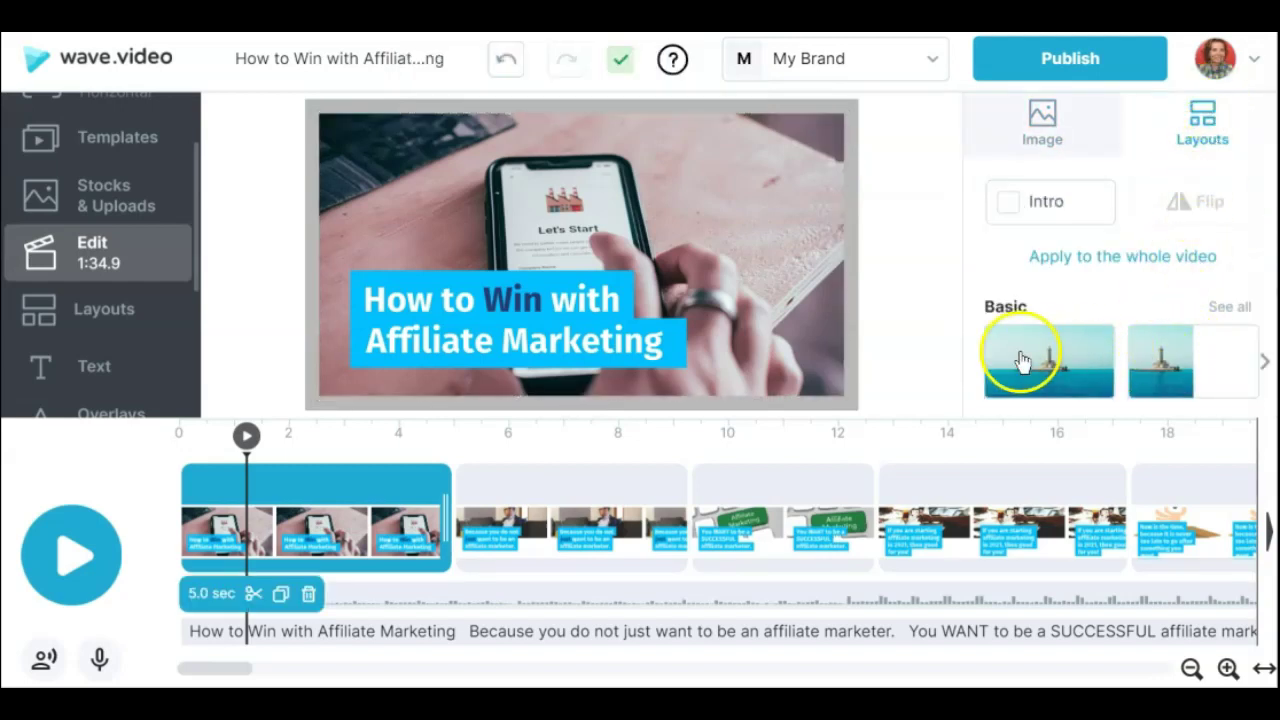
Search the stock library for "win" to find a replacement for the opening scene's background image.
{"action": "left_click", "coordinate": [1074, 135]}
{"action": "left_click", "coordinate": [1160, 200]}
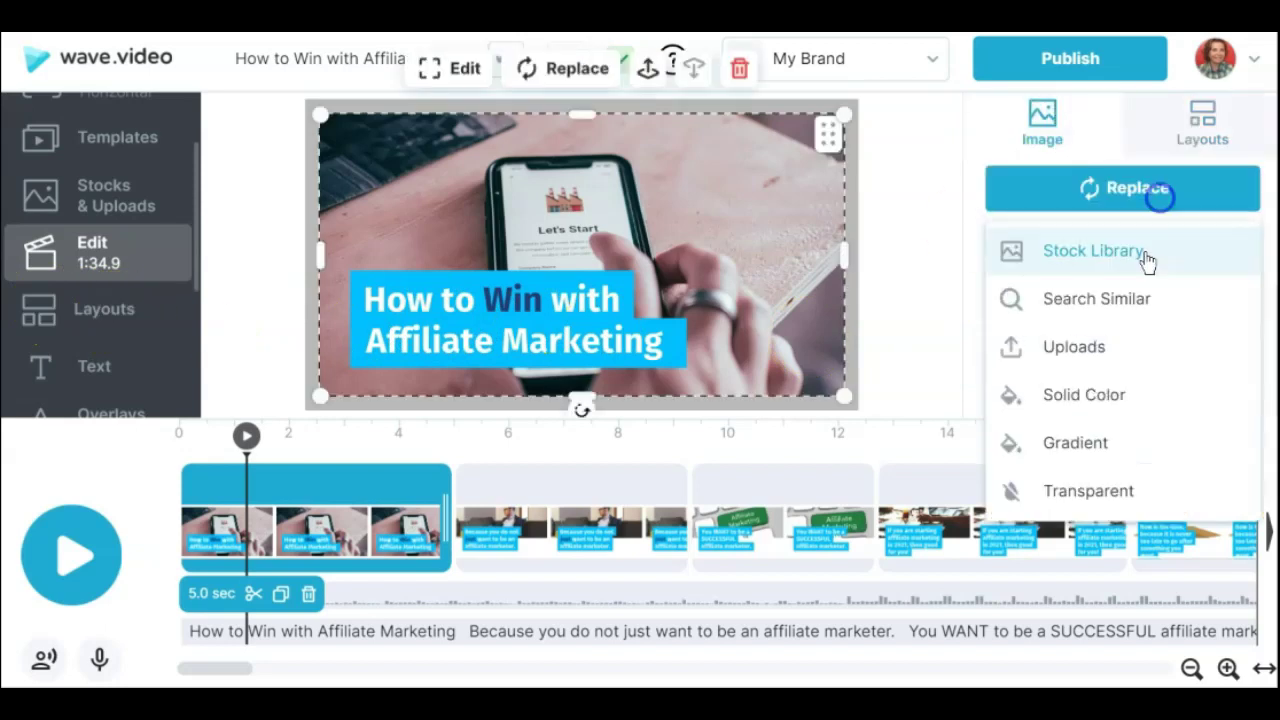
{"action": "left_click", "coordinate": [1121, 251]}
{"action": "left_click", "coordinate": [635, 259]}
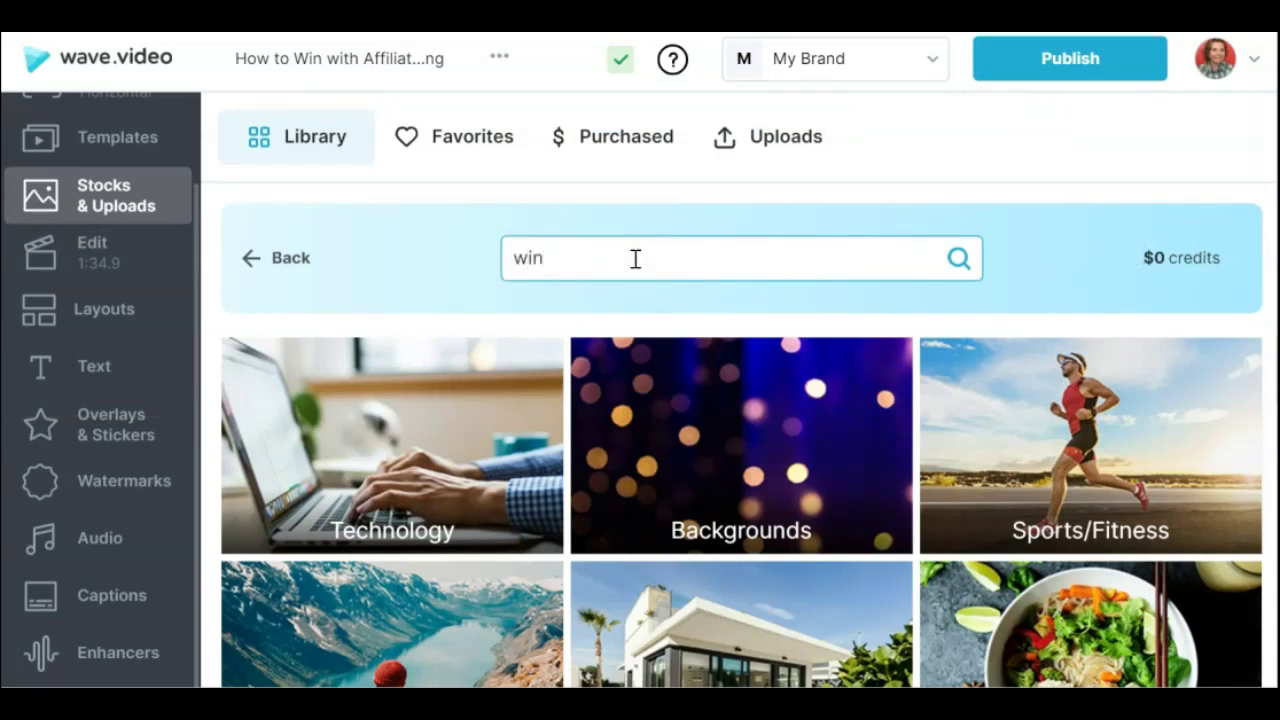
{"action": "key", "text": "Return"}
{"action": "left_click", "coordinate": [626, 257]}
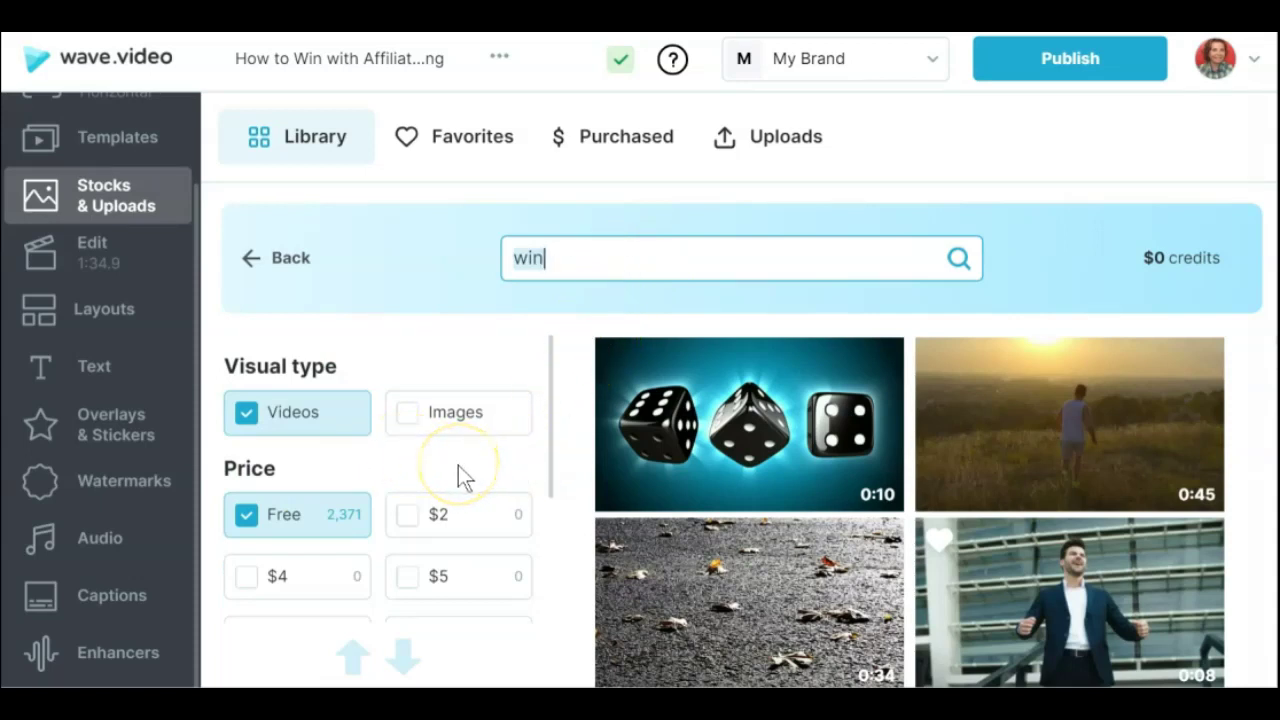
Look over the visual type, price and sorting filters, and replace the opening image with the free 8-second clip of the celebrating businessman.
{"action": "scroll", "coordinate": [460, 478], "scroll_direction": "down", "scroll_amount": 4}
{"action": "scroll", "coordinate": [457, 477], "scroll_direction": "up", "scroll_amount": 3}
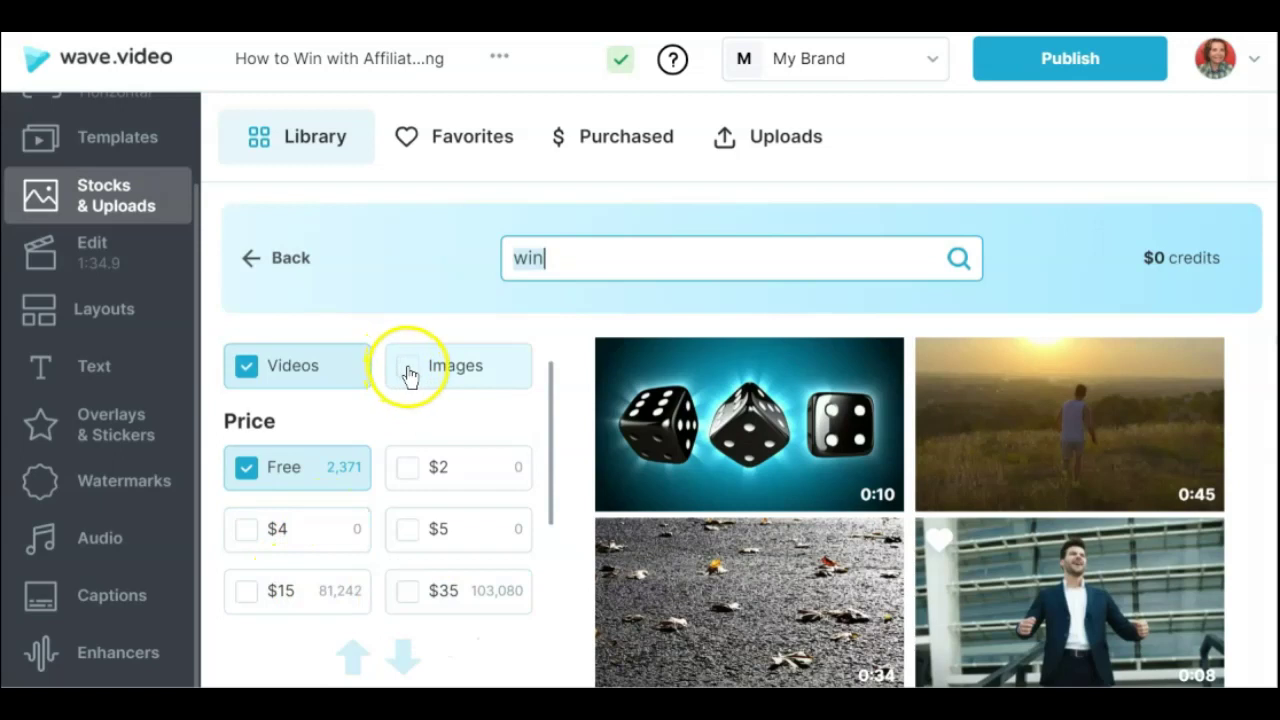
{"action": "scroll", "coordinate": [360, 440], "scroll_direction": "down", "scroll_amount": 3}
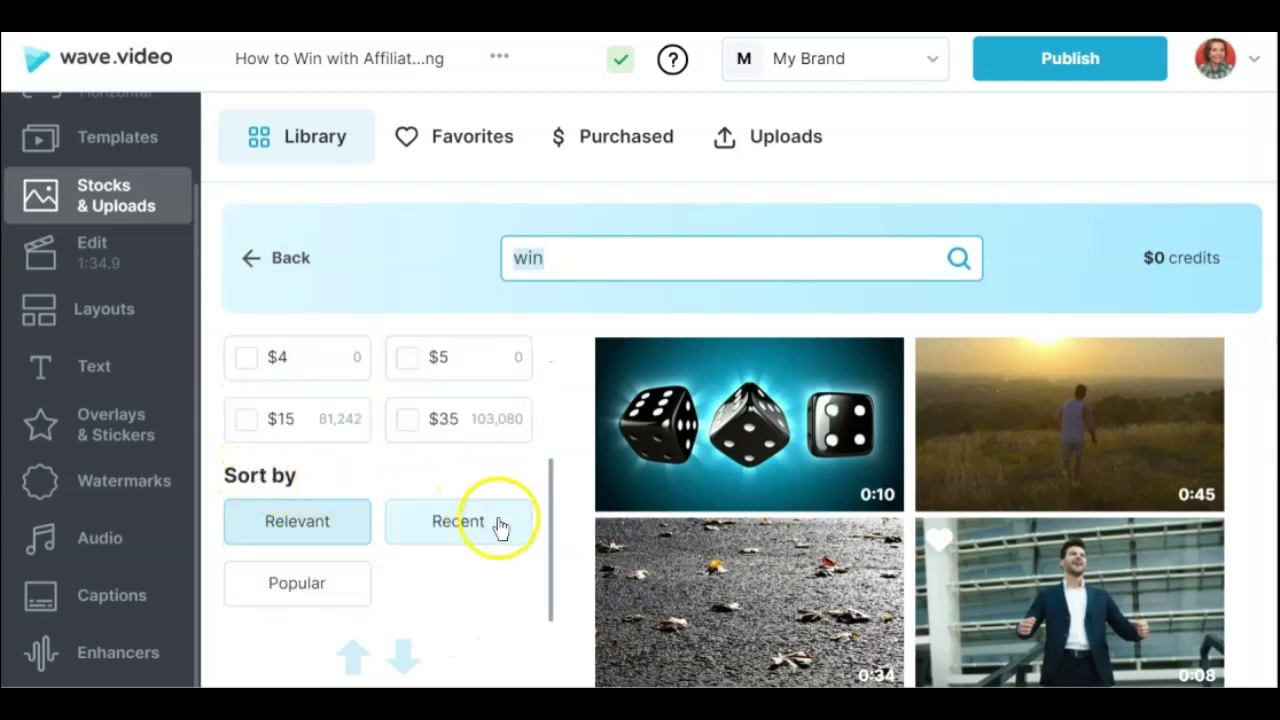
{"action": "scroll", "coordinate": [466, 594], "scroll_direction": "up", "scroll_amount": 3}
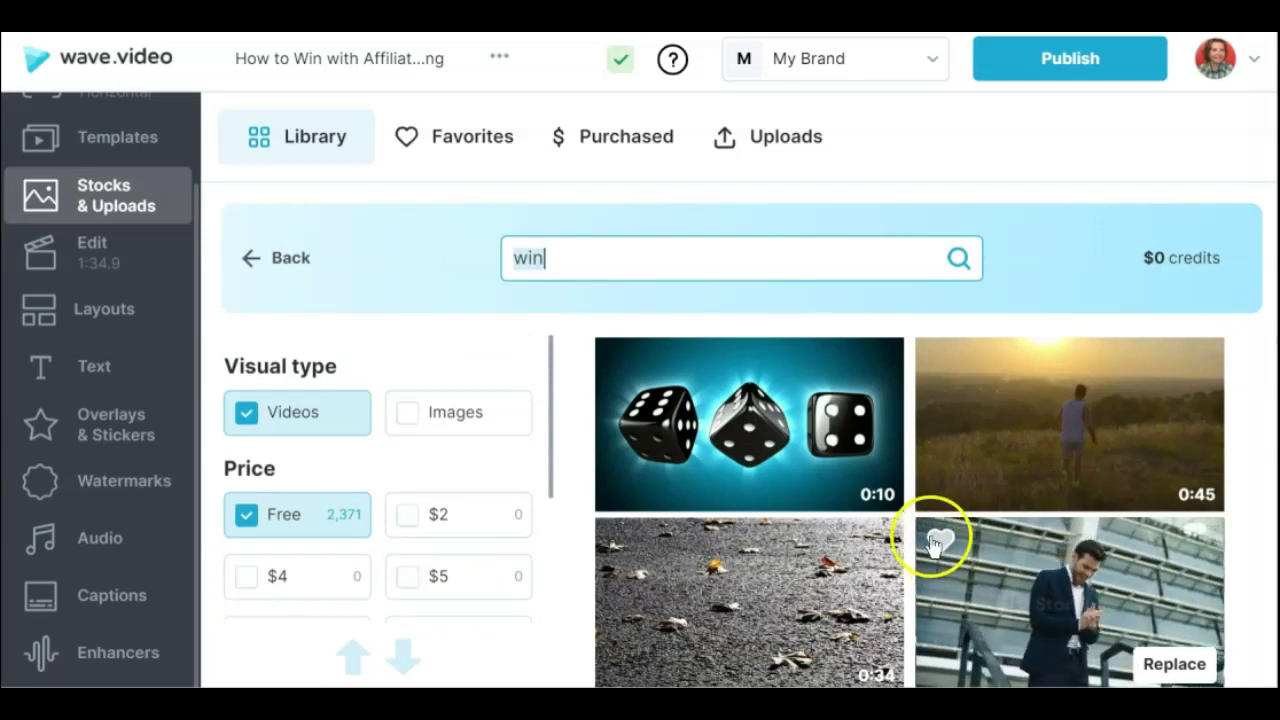
{"action": "scroll", "coordinate": [1120, 500], "scroll_direction": "down", "scroll_amount": 2}
{"action": "left_click", "coordinate": [1175, 491]}
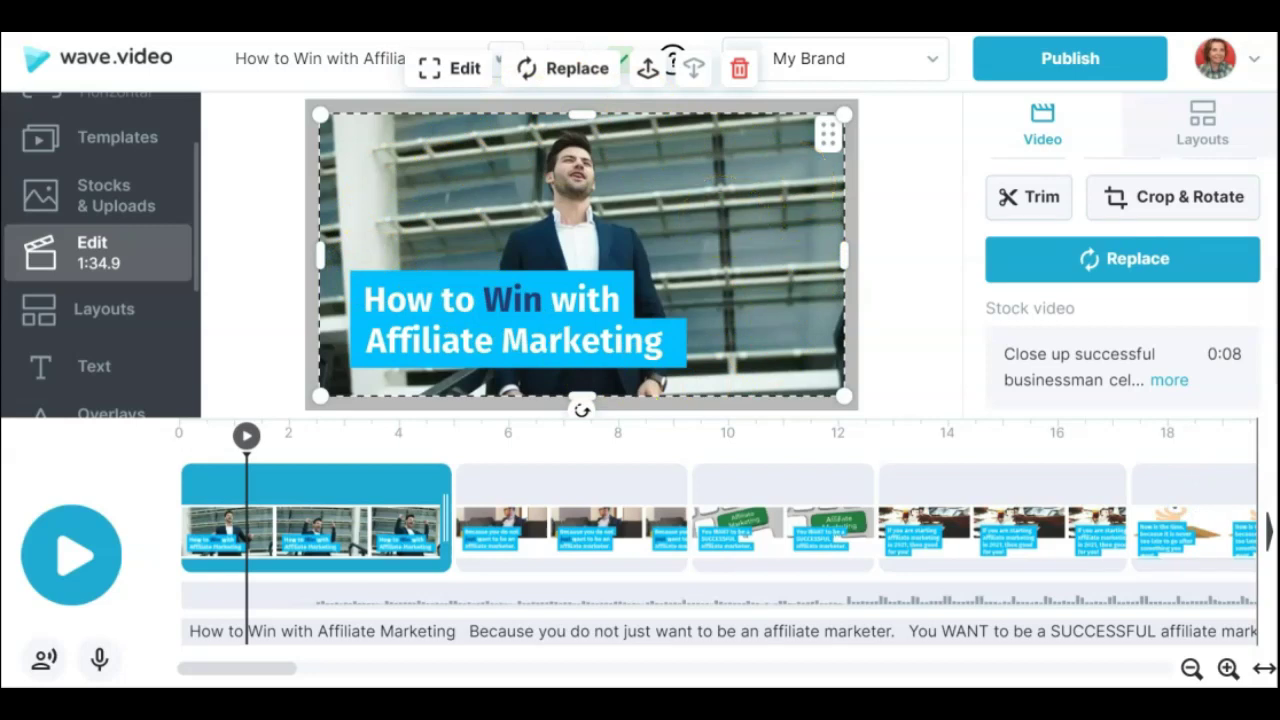
Preview the opening scene's new clip and title at several points up to the end of the scene.
{"action": "mouse_move", "coordinate": [200, 537]}
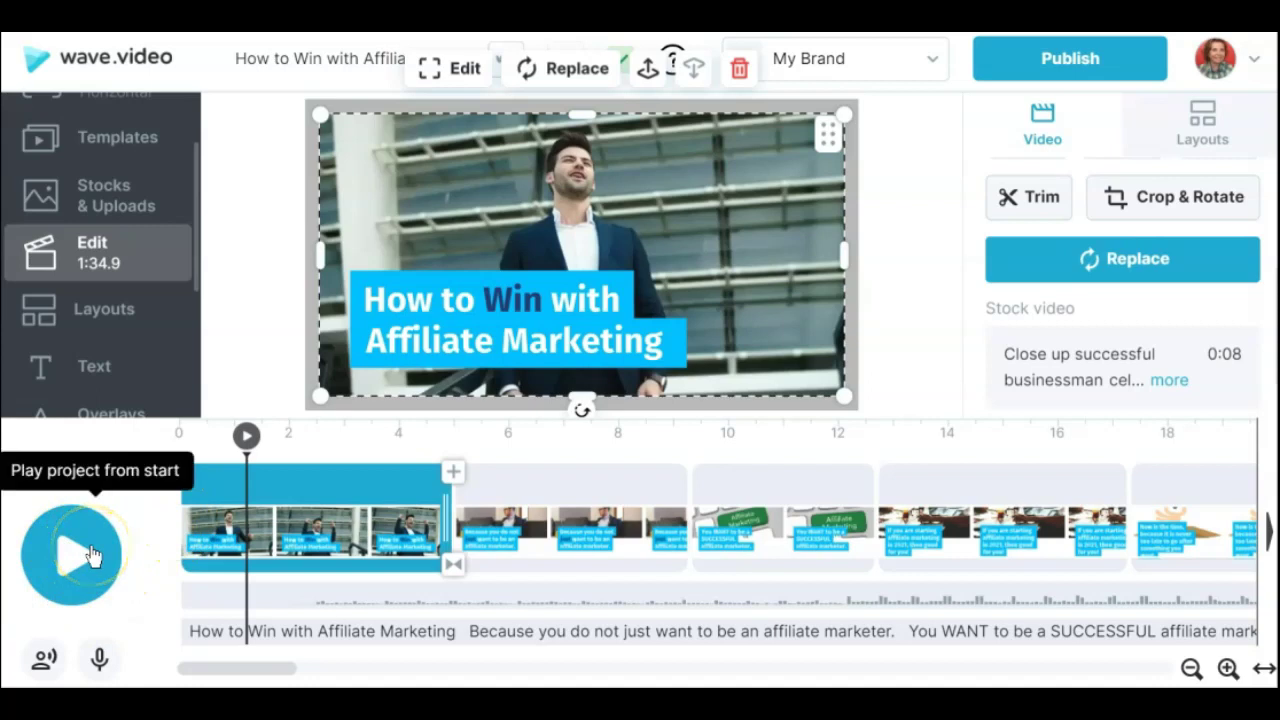
{"action": "mouse_move", "coordinate": [270, 515]}
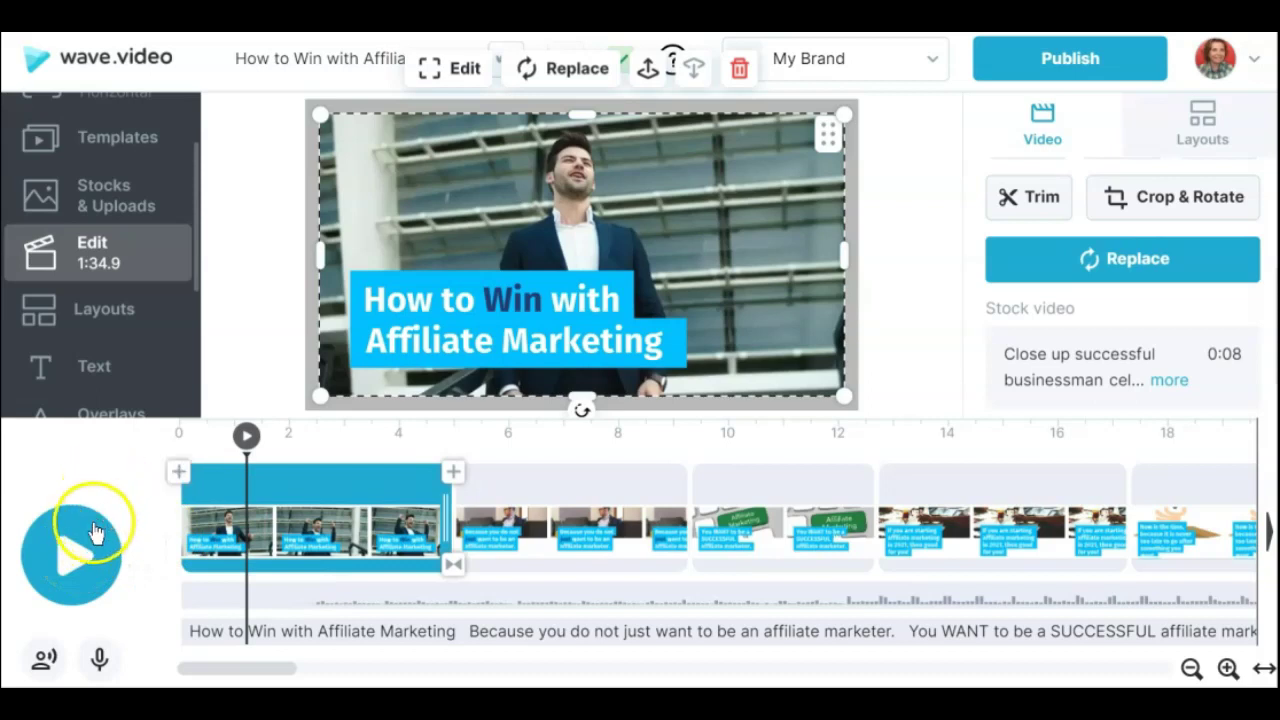
{"action": "mouse_move", "coordinate": [260, 540]}
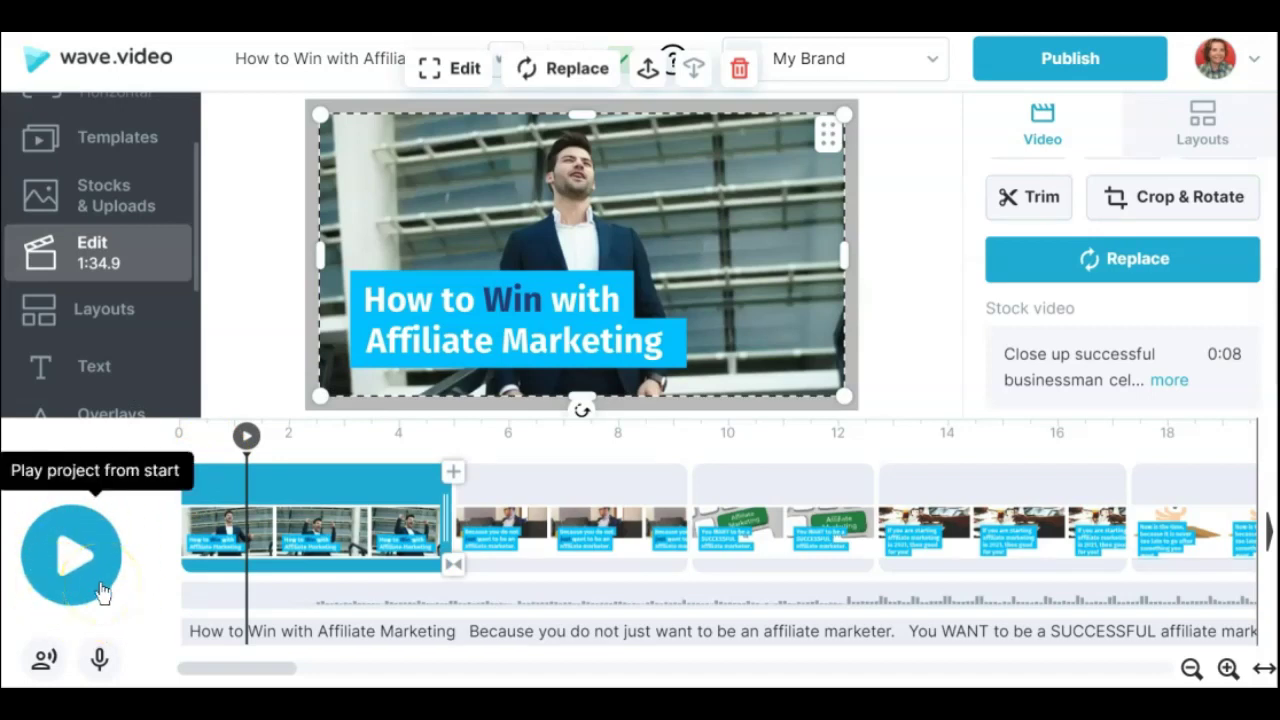
{"action": "left_click", "coordinate": [356, 479]}
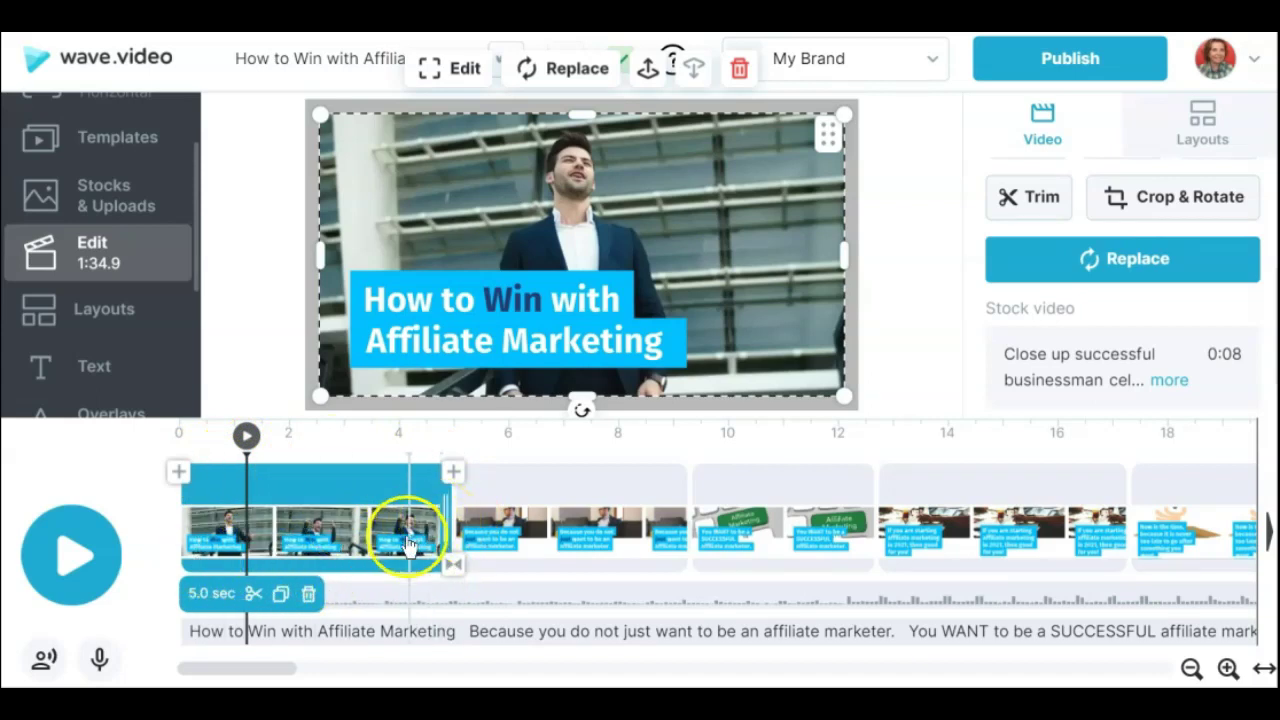
{"action": "left_click", "coordinate": [340, 541]}
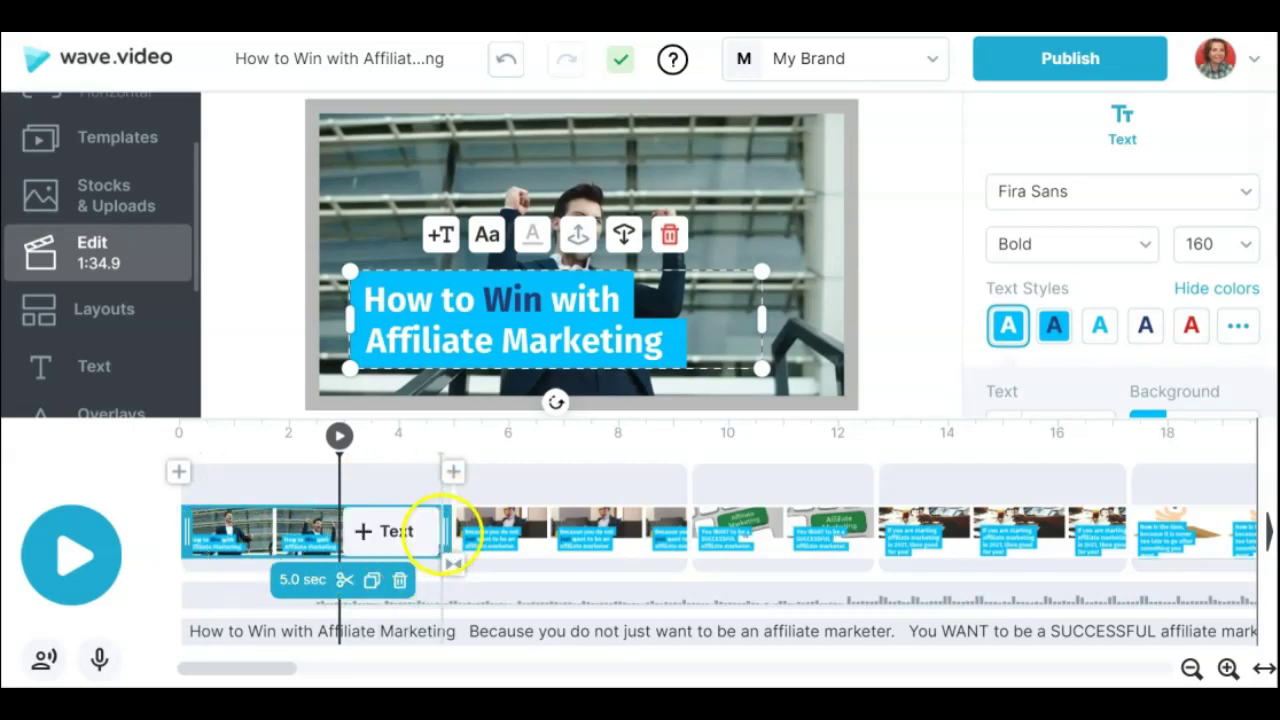
{"action": "left_click", "coordinate": [387, 480]}
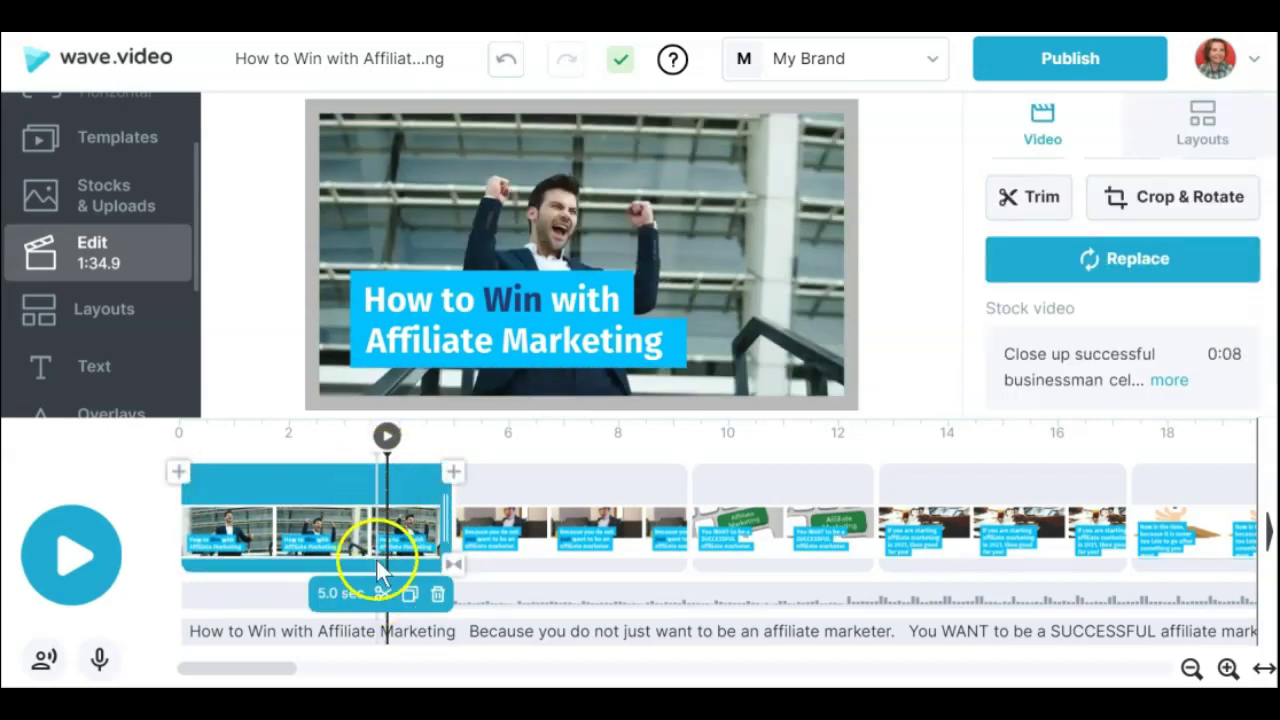
{"action": "mouse_move", "coordinate": [446, 503]}
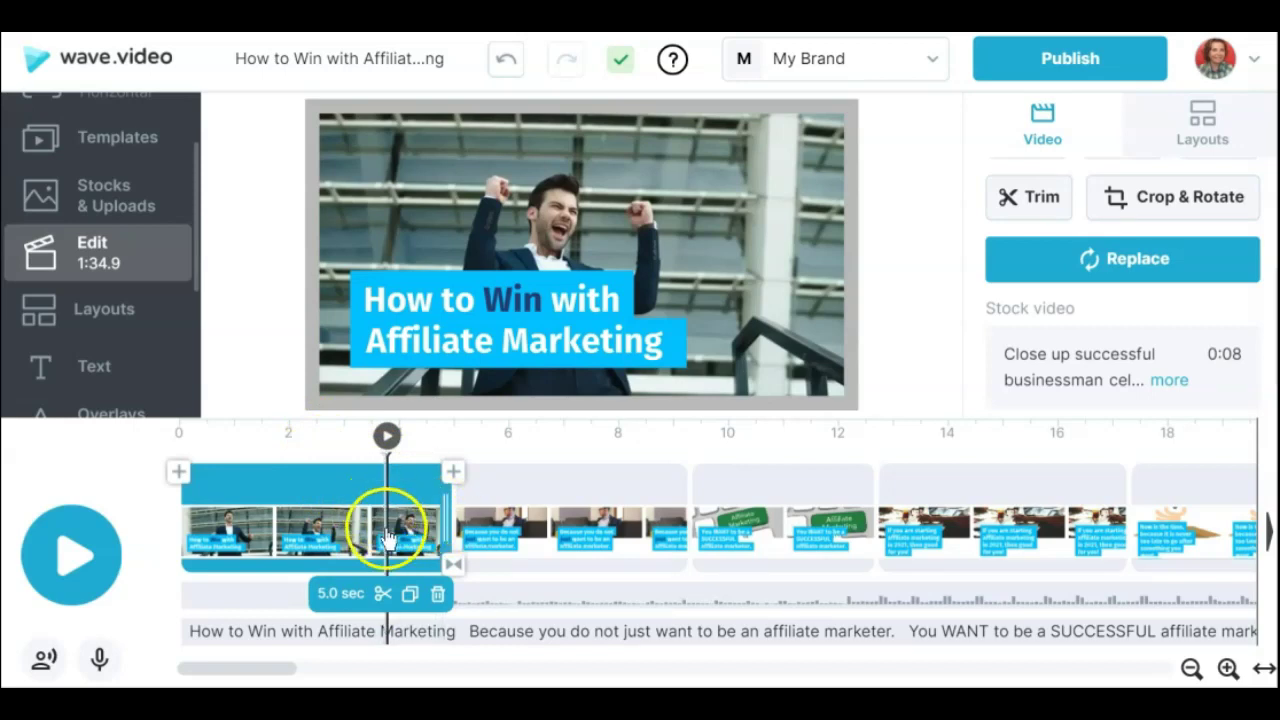
{"action": "left_click", "coordinate": [351, 537]}
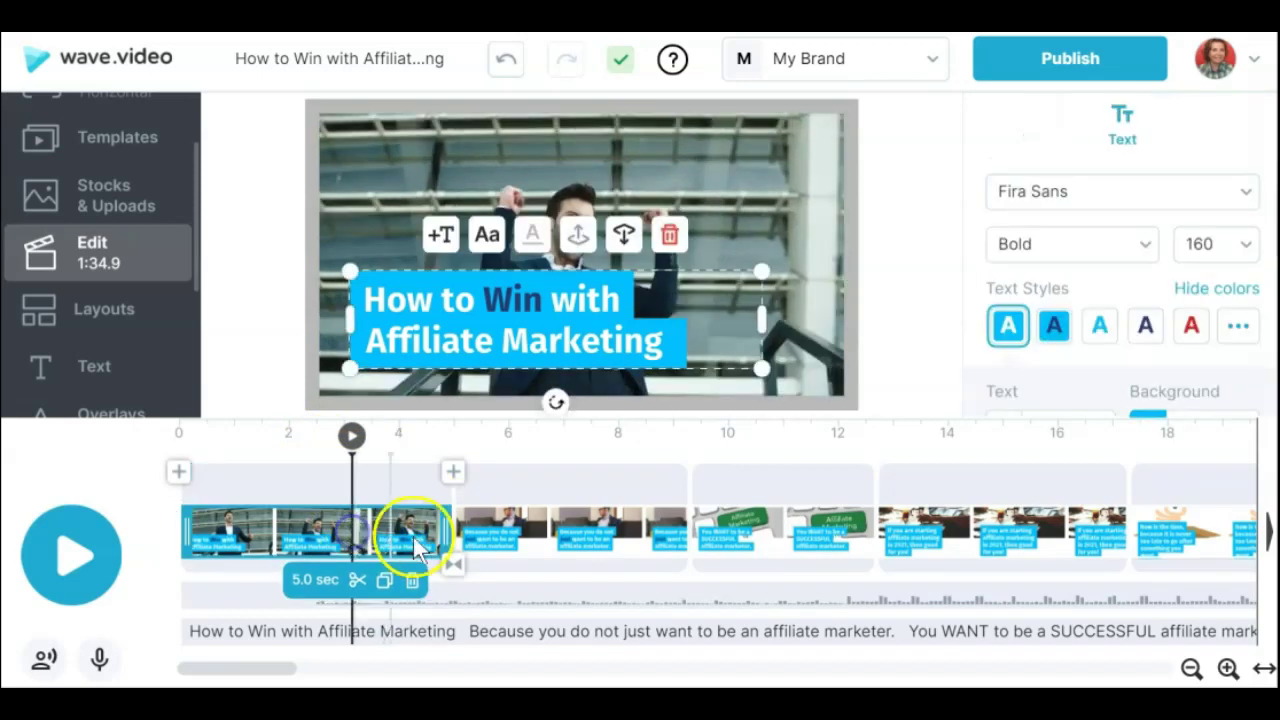
{"action": "mouse_move", "coordinate": [443, 530]}
{"action": "left_mouse_down"}
{"action": "mouse_move", "coordinate": [305, 542]}
{"action": "mouse_move", "coordinate": [445, 528]}
{"action": "left_mouse_up"}
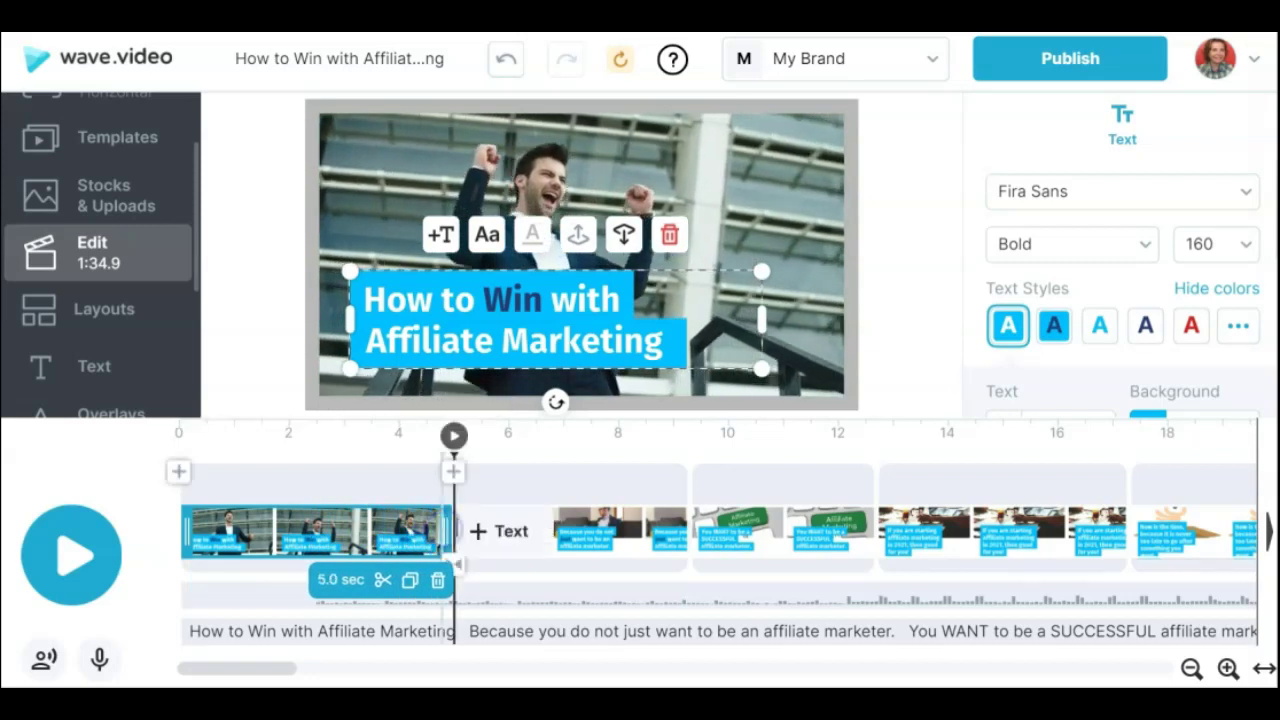
{"action": "mouse_move", "coordinate": [455, 578]}
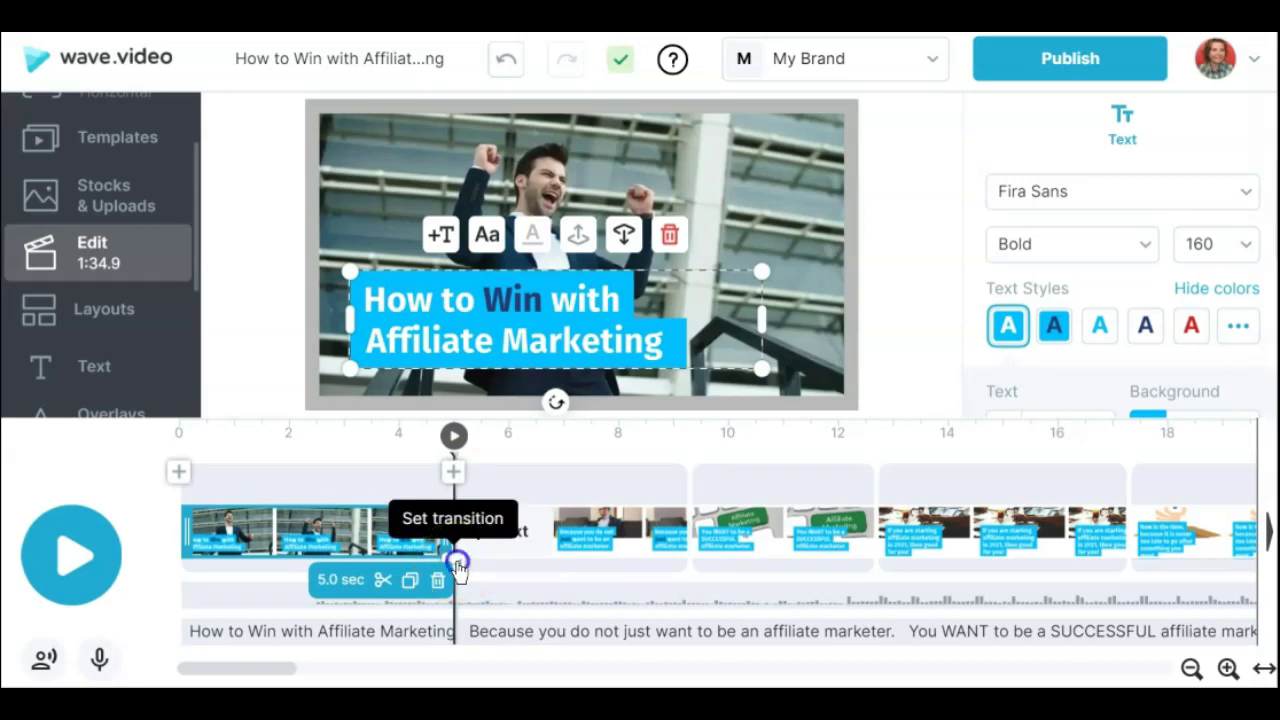
Examine the transitions available between the first and second scenes and close the selection.
{"action": "left_click", "coordinate": [456, 564]}
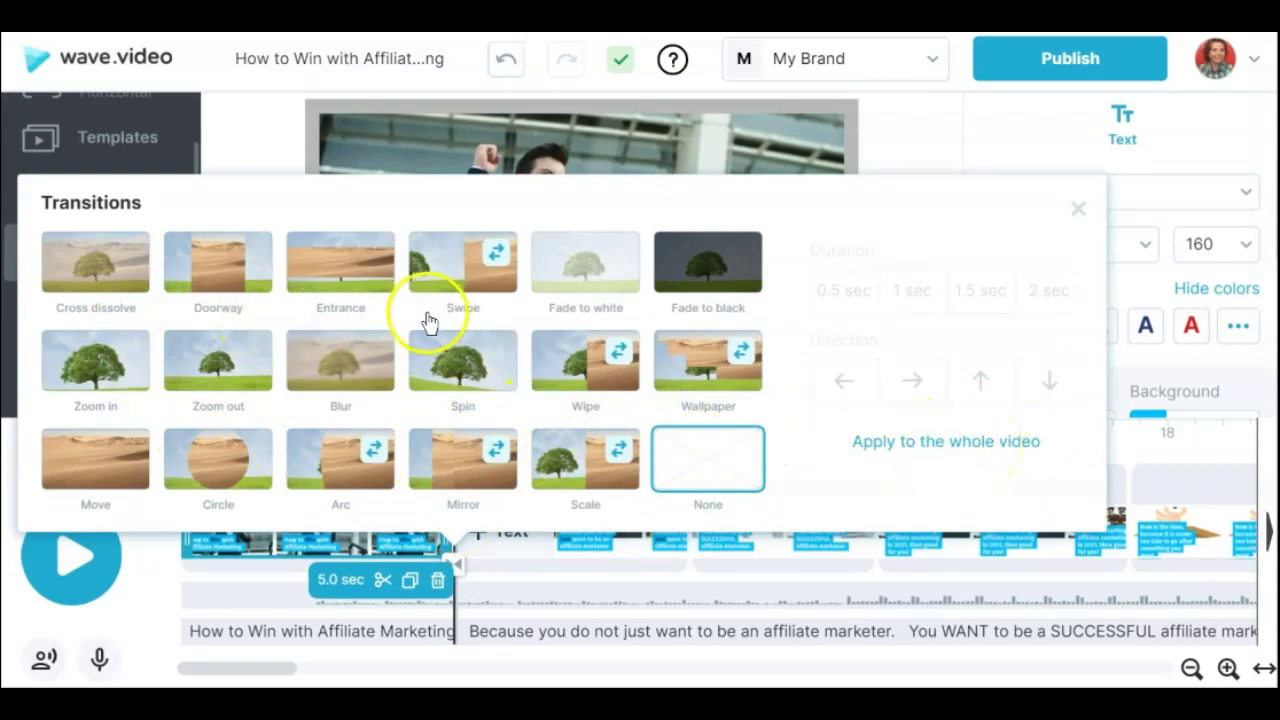
{"action": "left_click", "coordinate": [1082, 212]}
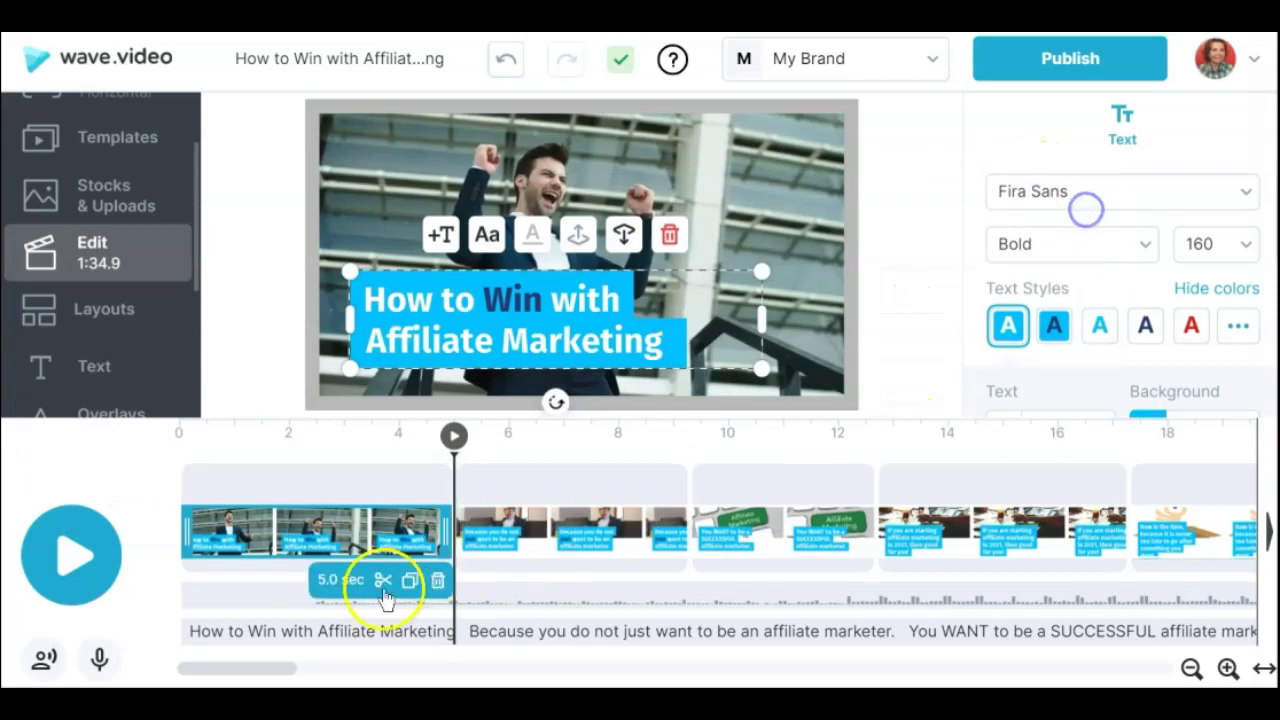
{"action": "left_click", "coordinate": [438, 580]}
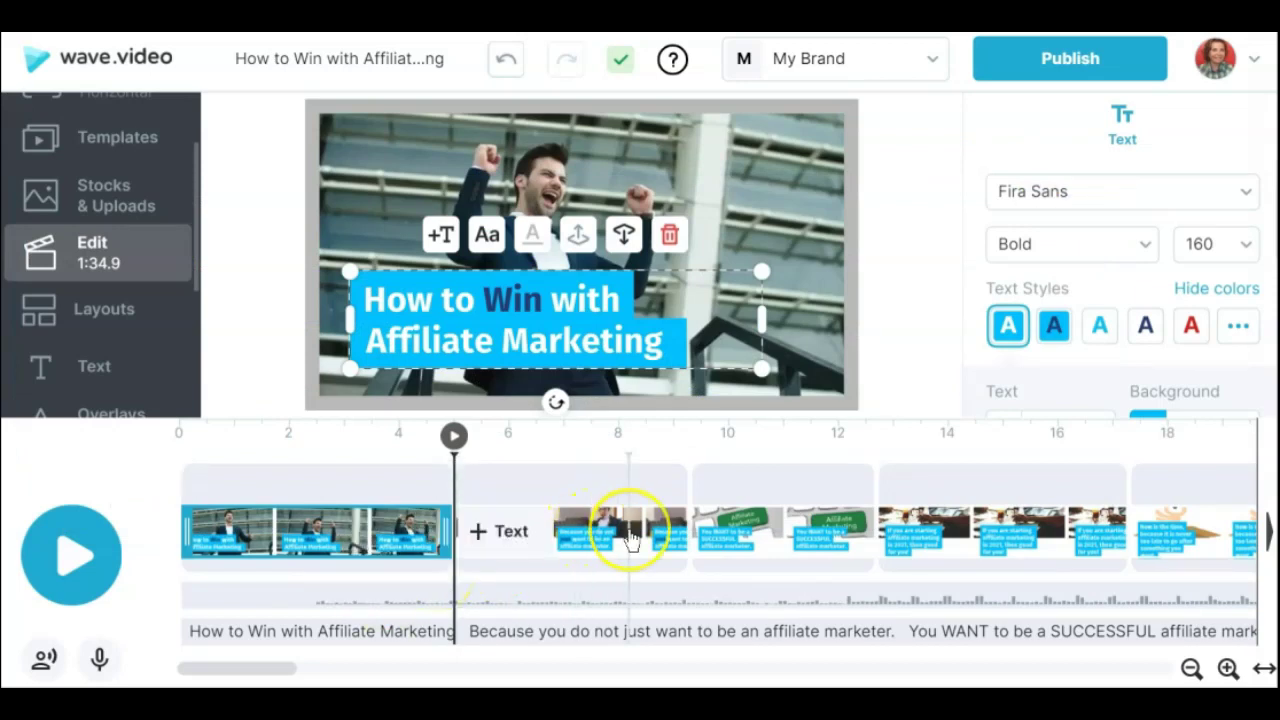
Enlarge the second scene's image and apply the full-frame Basic layout to that scene.
{"action": "left_click", "coordinate": [630, 540]}
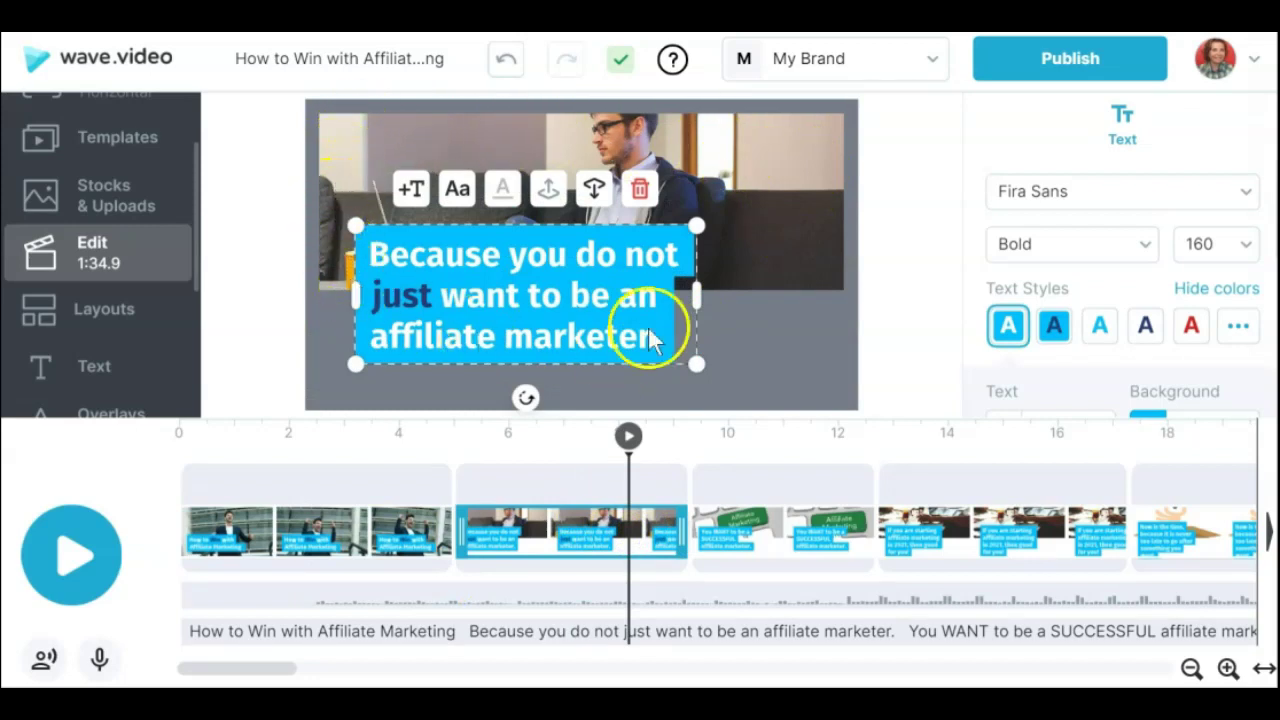
{"action": "left_click", "coordinate": [735, 278]}
{"action": "left_click_drag", "start_coordinate": [846, 291], "coordinate": [851, 383]}
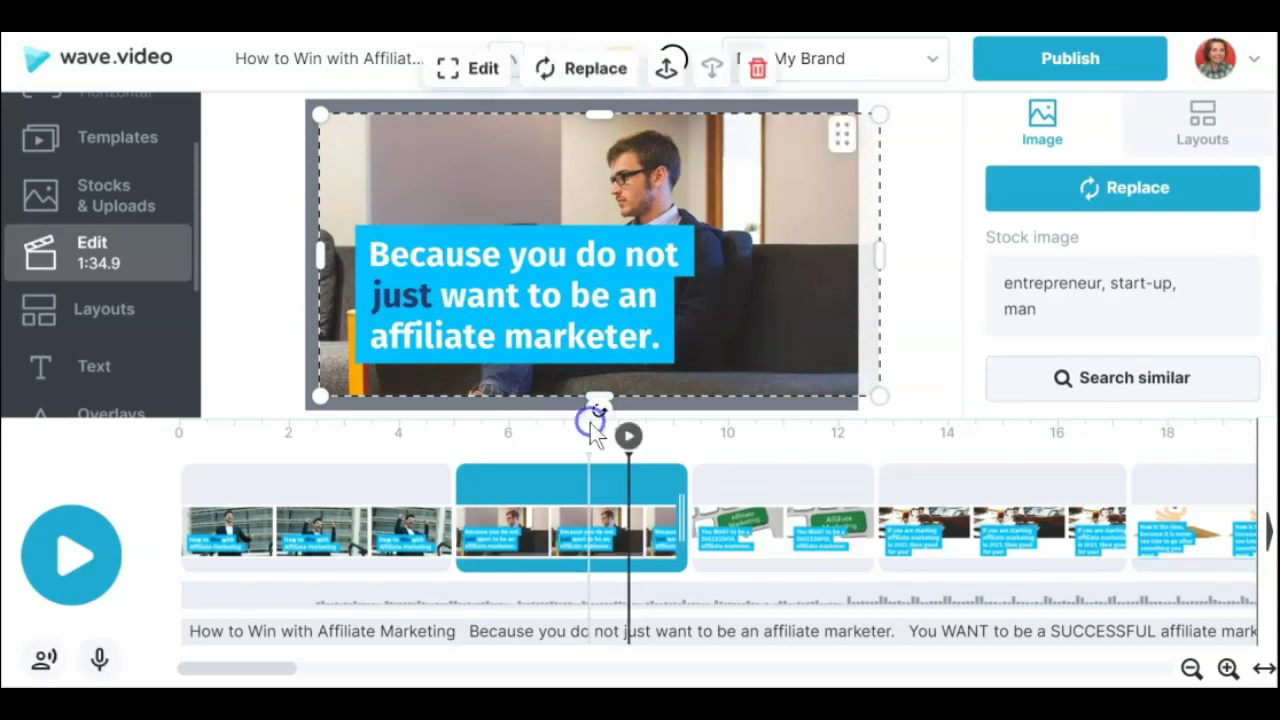
{"action": "left_click", "coordinate": [1180, 145]}
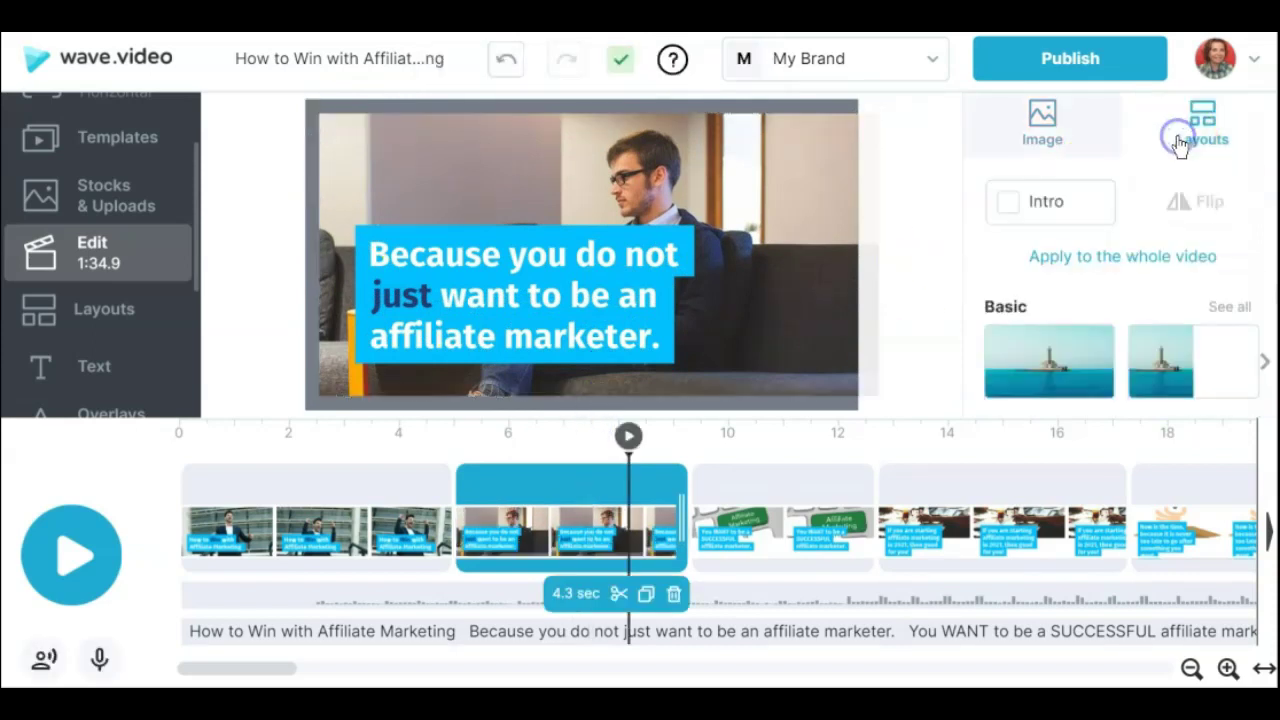
{"action": "left_click", "coordinate": [1049, 360]}
Widen the second scene's caption so it fits on two lines and move it to the upper part of the frame.
{"action": "left_click_drag", "start_coordinate": [700, 294], "coordinate": [859, 316]}
{"action": "left_click_drag", "start_coordinate": [612, 290], "coordinate": [588, 192]}
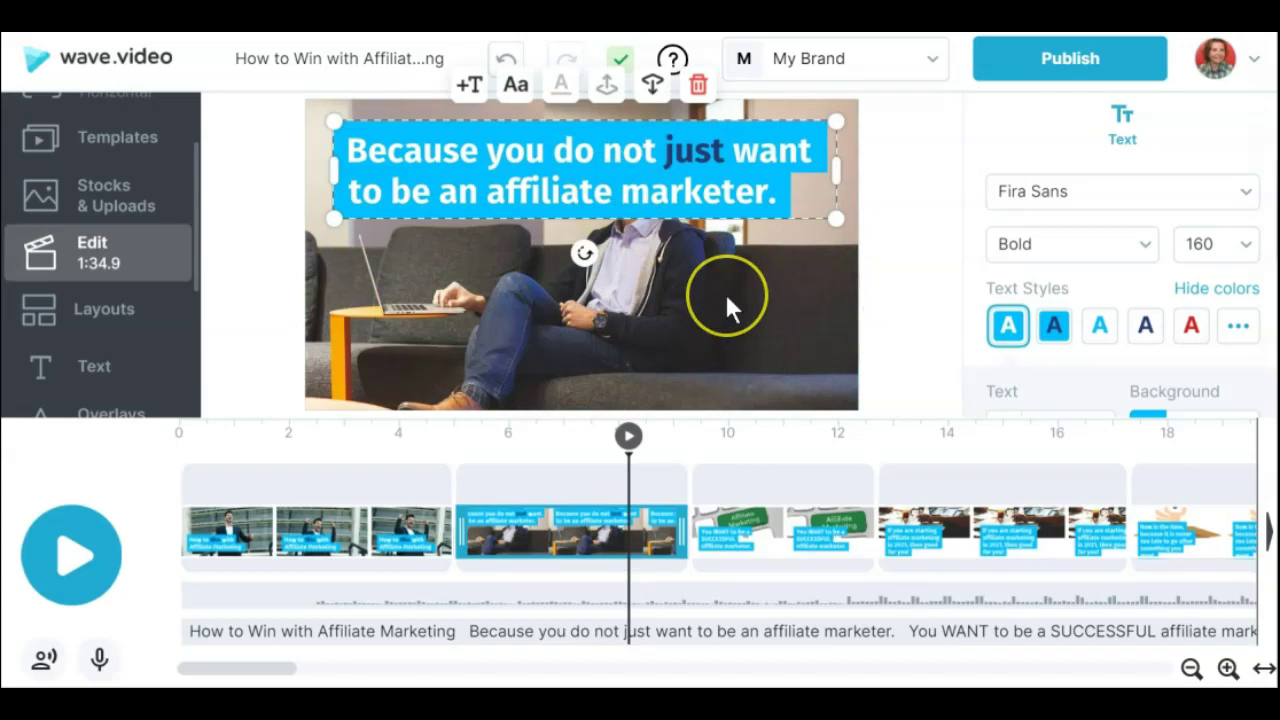
Search the stock library for "marketer" and replace the second scene's image with the free 30-second clip of a man with phone and laptop.
{"action": "left_click", "coordinate": [667, 319]}
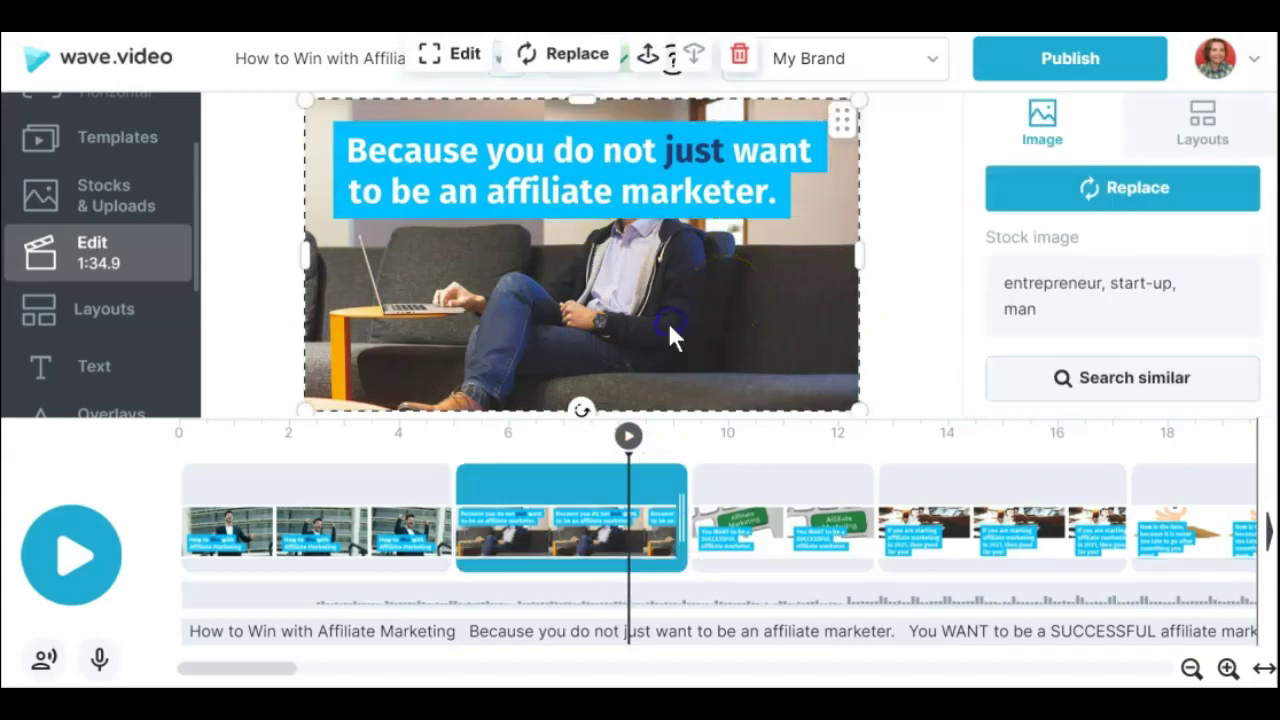
{"action": "left_click", "coordinate": [1168, 205]}
{"action": "left_click", "coordinate": [1157, 262]}
{"action": "double_click", "coordinate": [635, 260]}
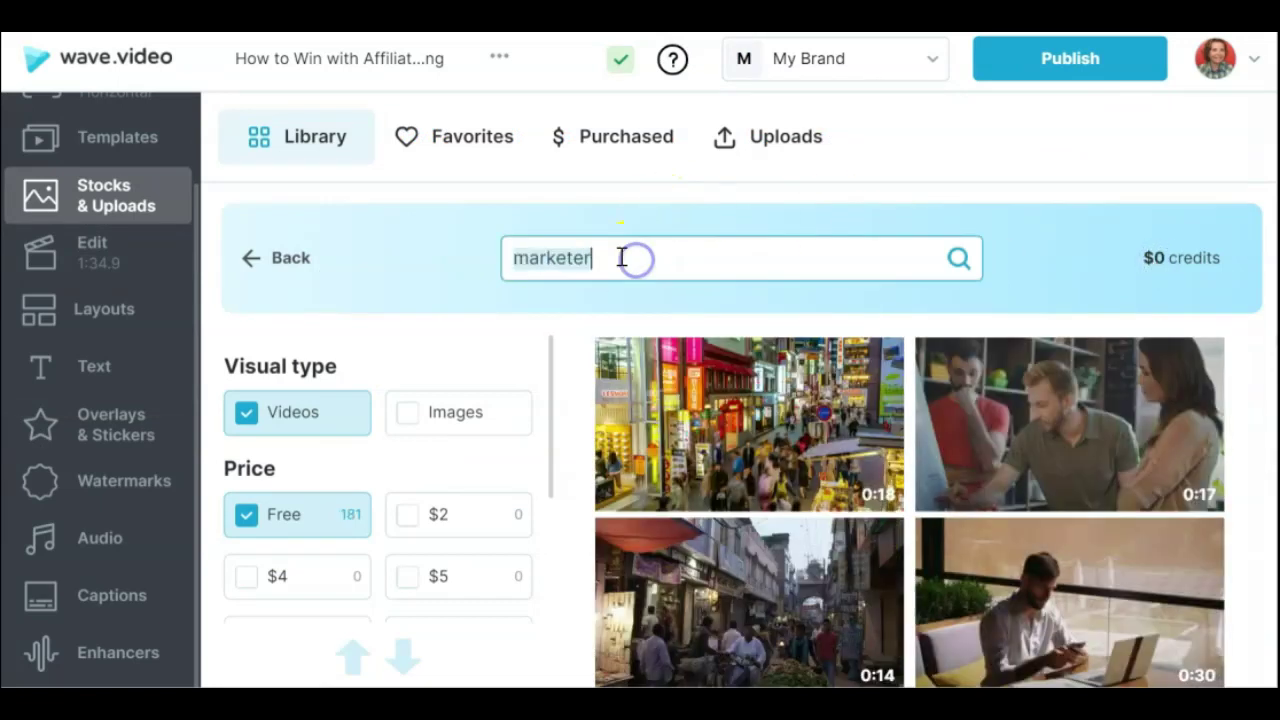
{"action": "scroll", "coordinate": [1170, 490], "scroll_direction": "down", "scroll_amount": 2}
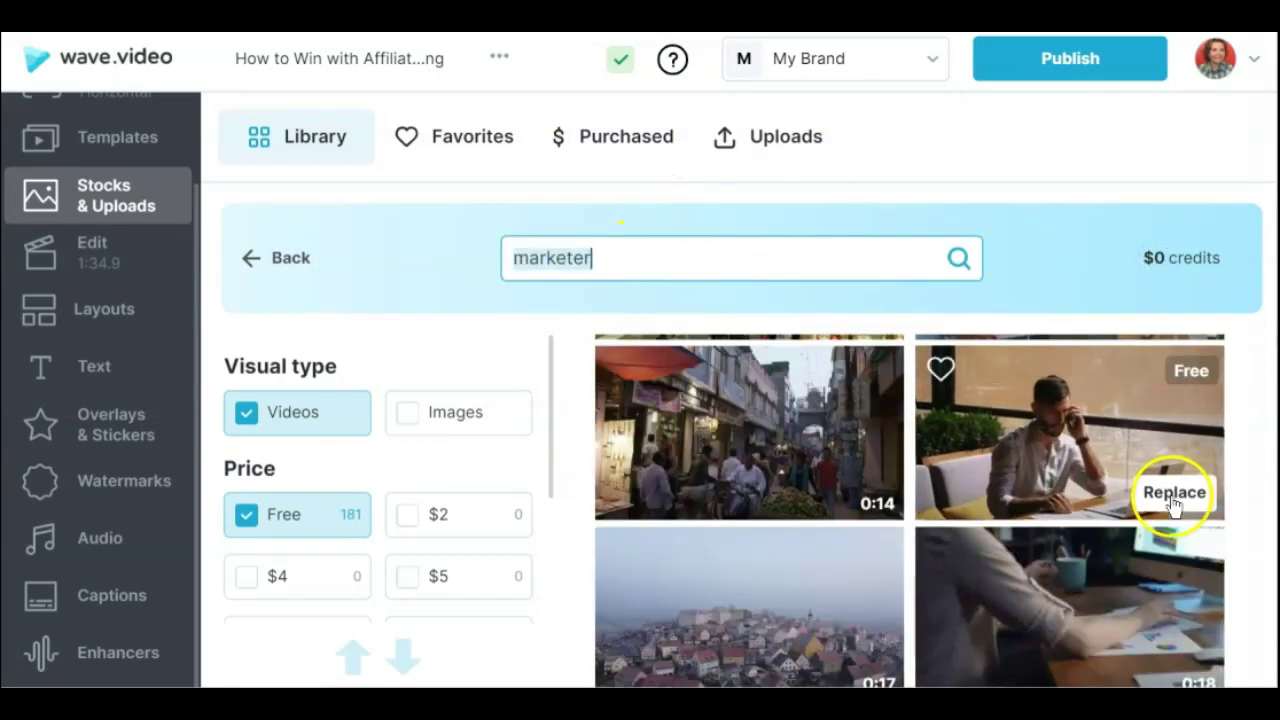
{"action": "left_click", "coordinate": [1174, 496]}
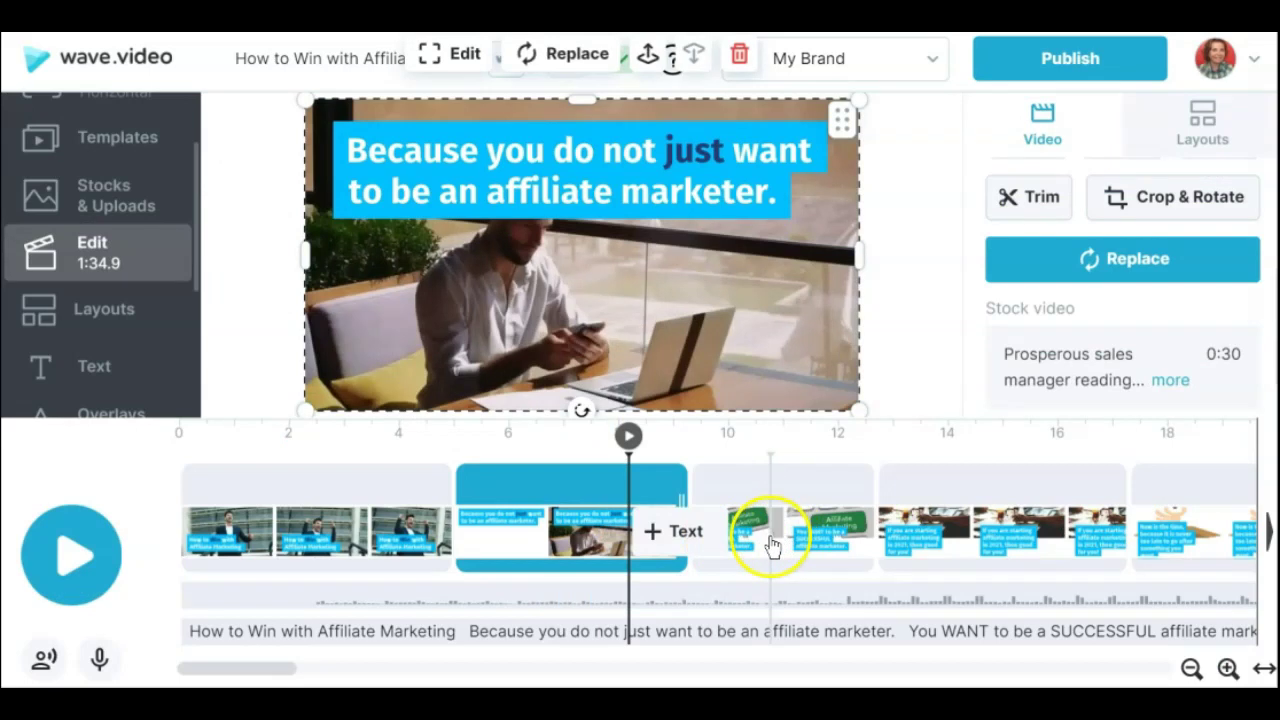
Browse the "marketer" stock videos for the third scene, and return to the editor with that scene's background selected.
{"action": "left_click", "coordinate": [771, 541]}
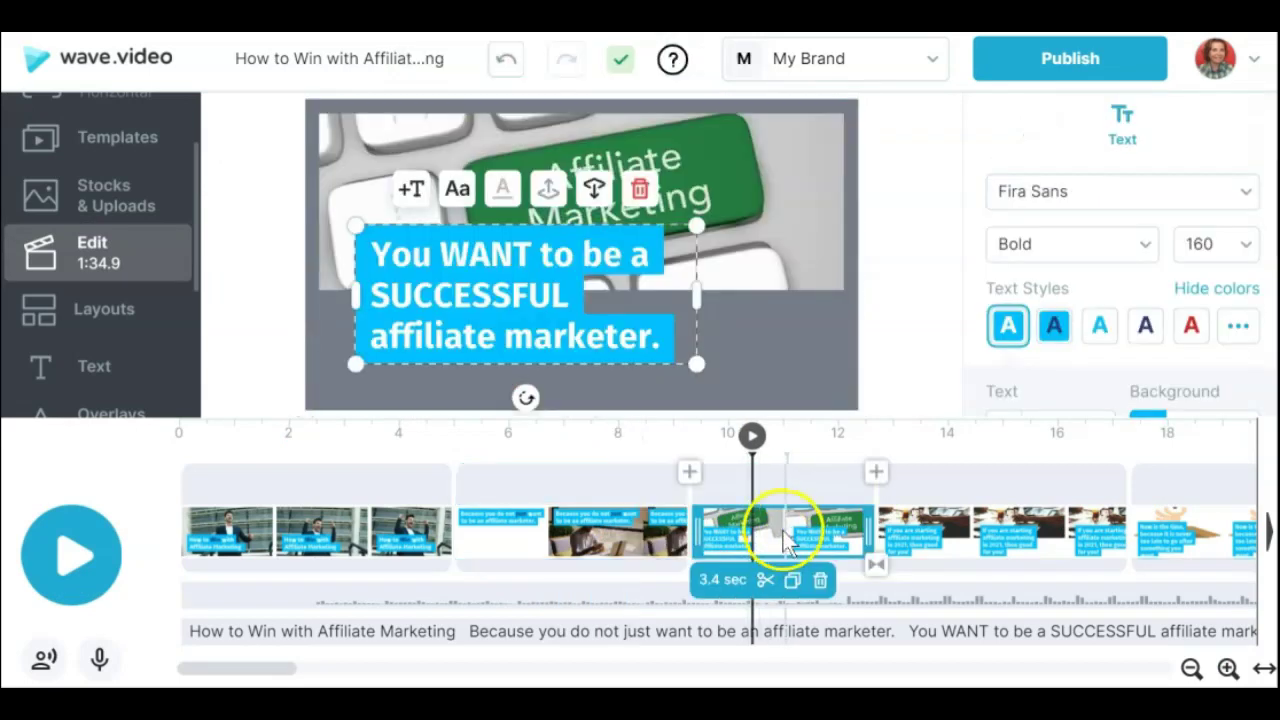
{"action": "double_click", "coordinate": [757, 534]}
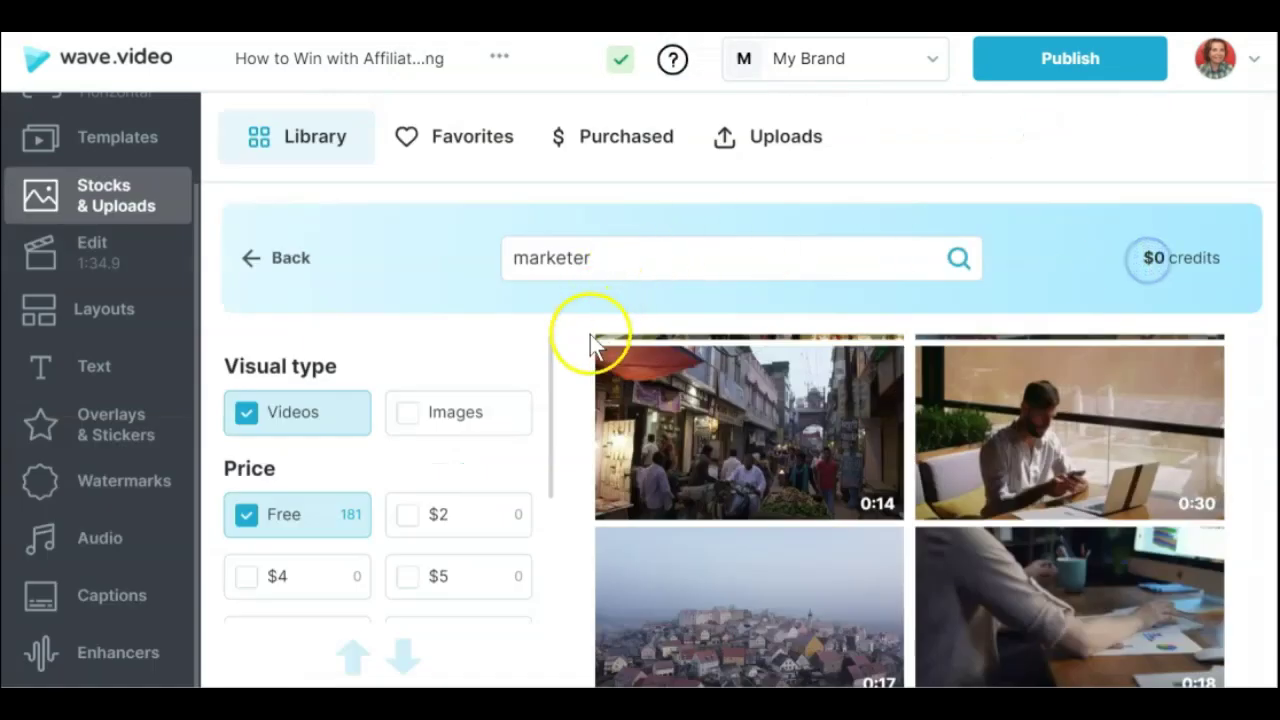
{"action": "mouse_move", "coordinate": [1049, 591]}
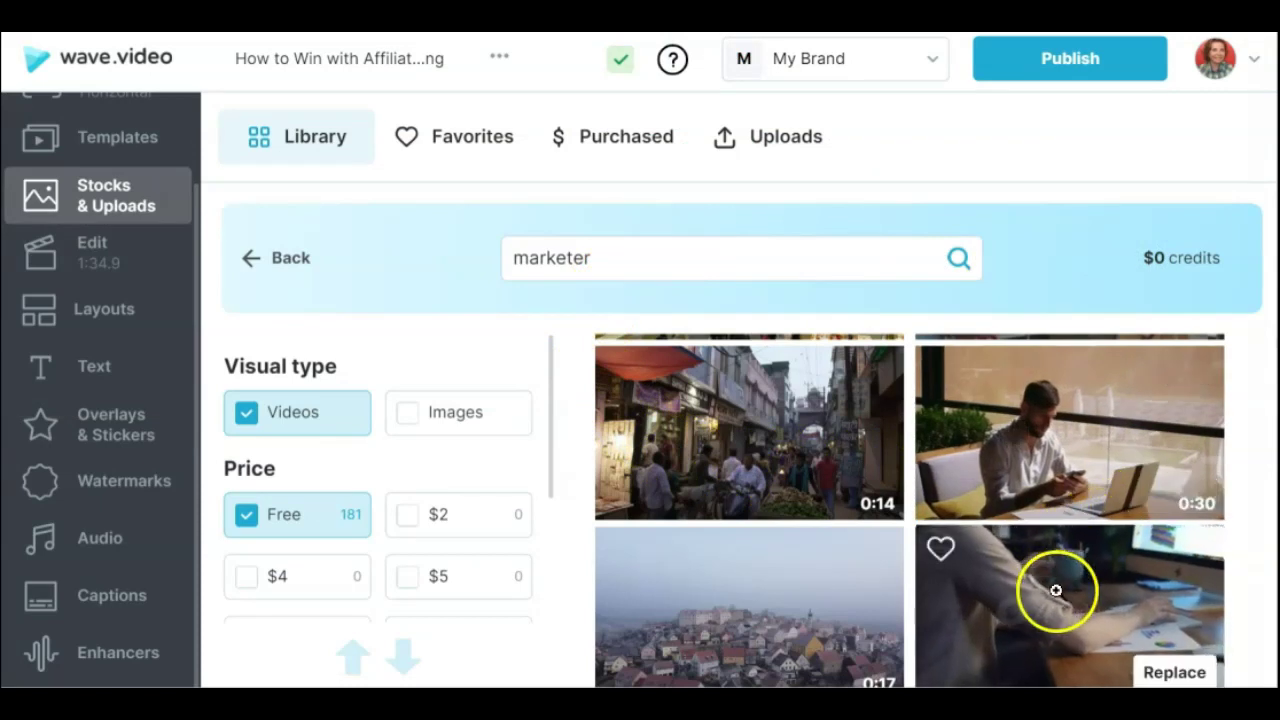
{"action": "scroll", "coordinate": [1100, 611], "scroll_direction": "down", "scroll_amount": 2}
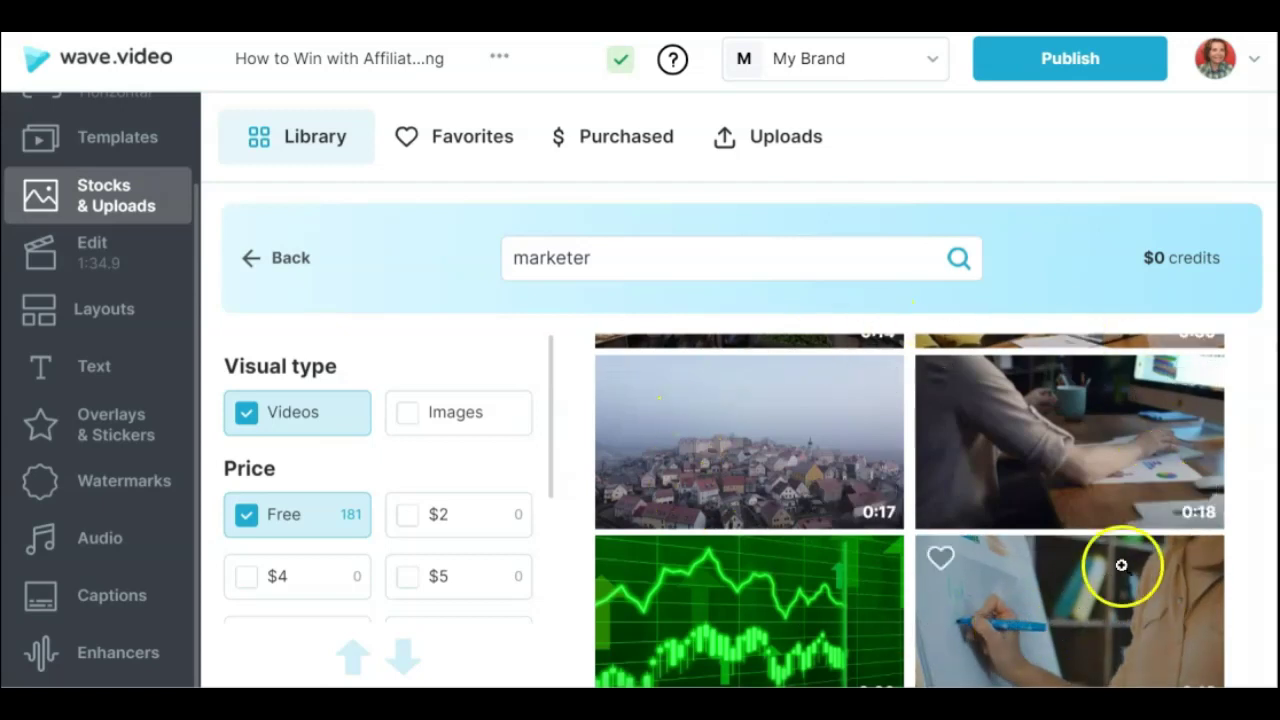
{"action": "scroll", "coordinate": [1086, 460], "scroll_direction": "down", "scroll_amount": 3}
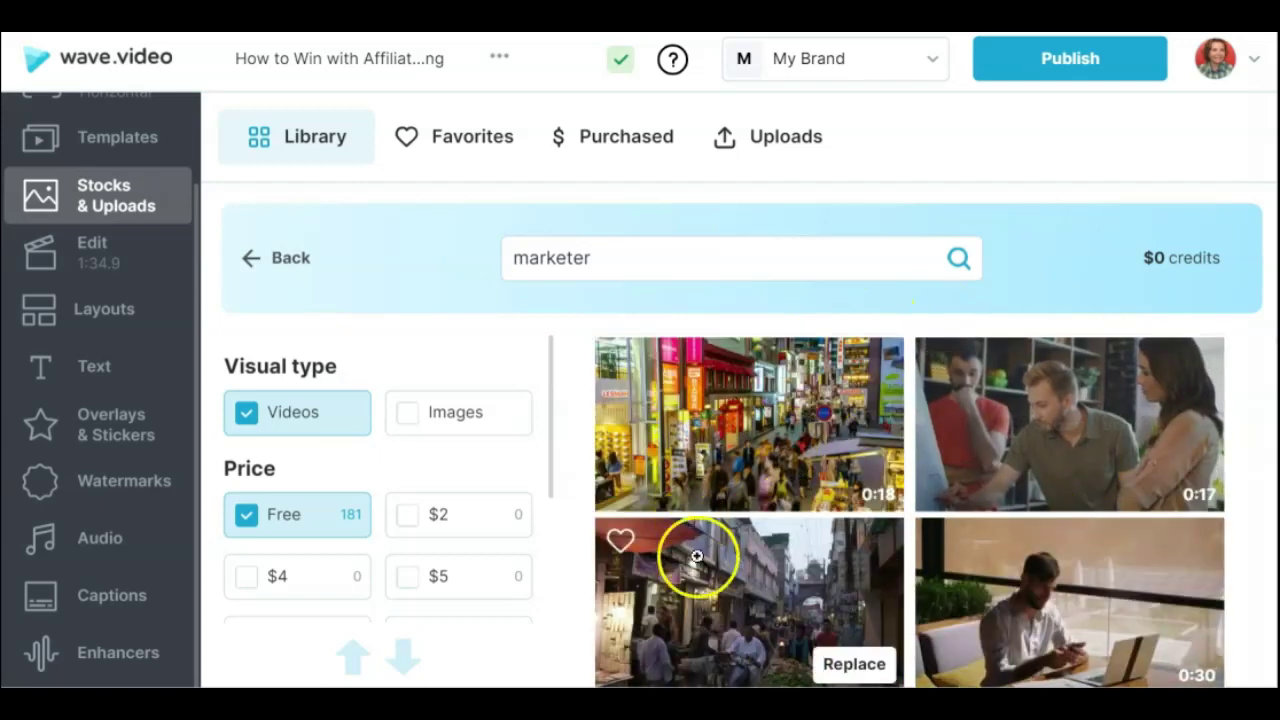
{"action": "left_click", "coordinate": [95, 252]}
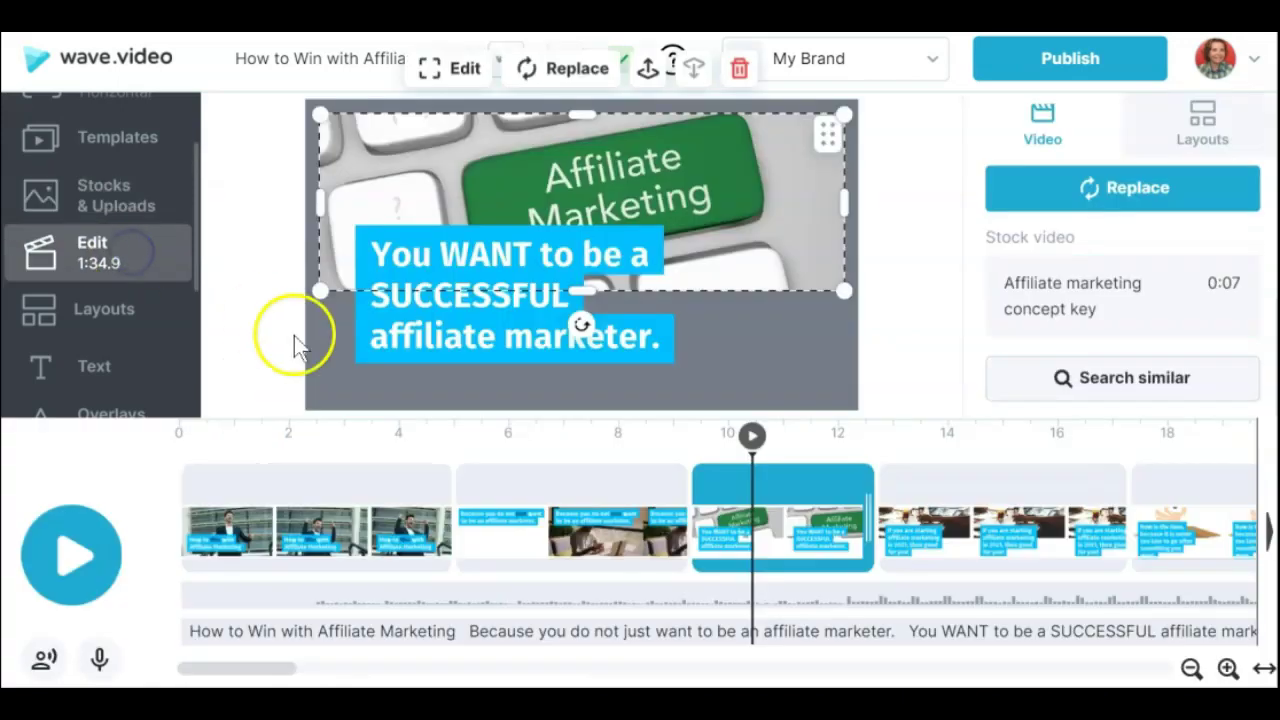
{"action": "left_click", "coordinate": [523, 371]}
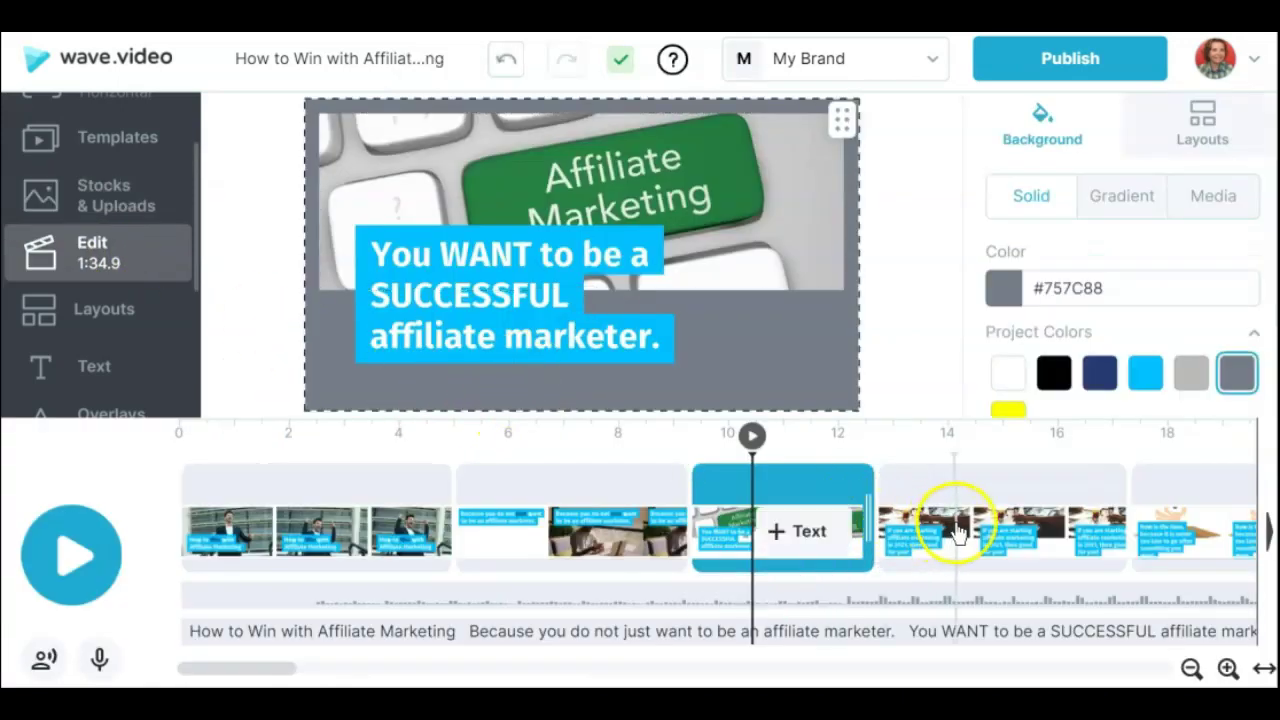
Apply the dark-blue text style on a light-blue background to the word "2021" in the fourth scene's caption.
{"action": "left_click", "coordinate": [479, 259]}
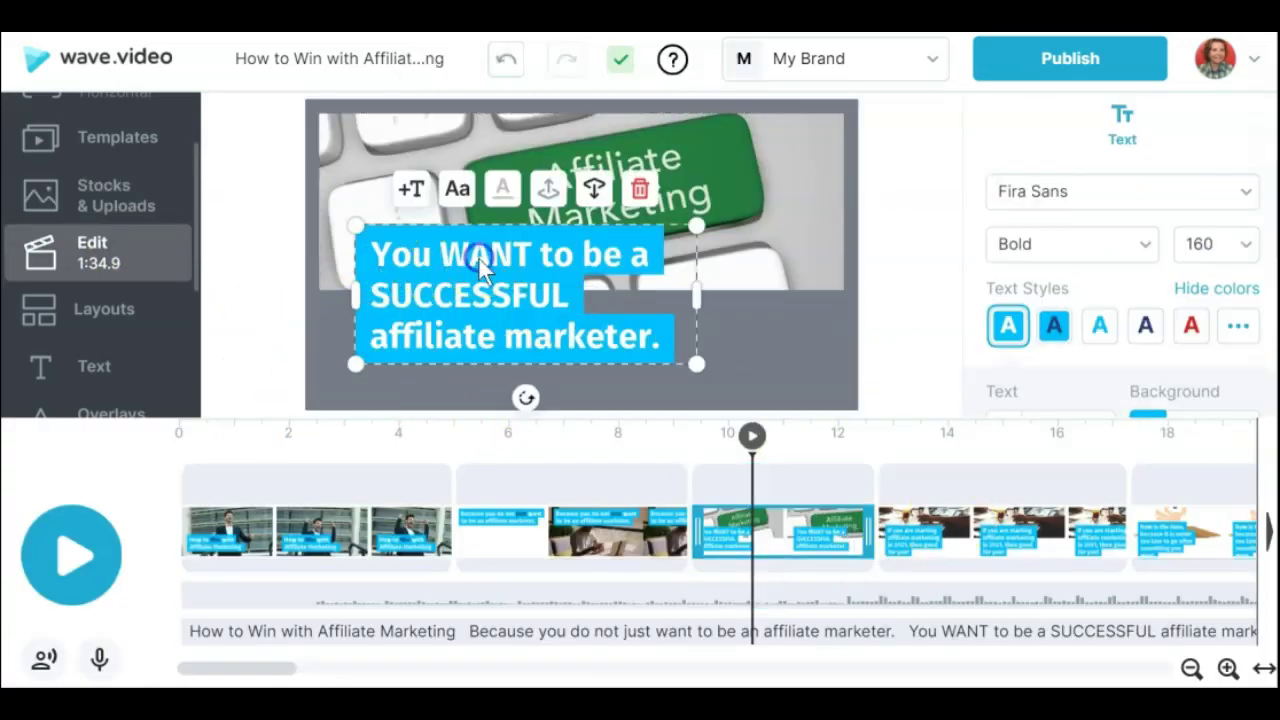
{"action": "left_click", "coordinate": [1051, 532]}
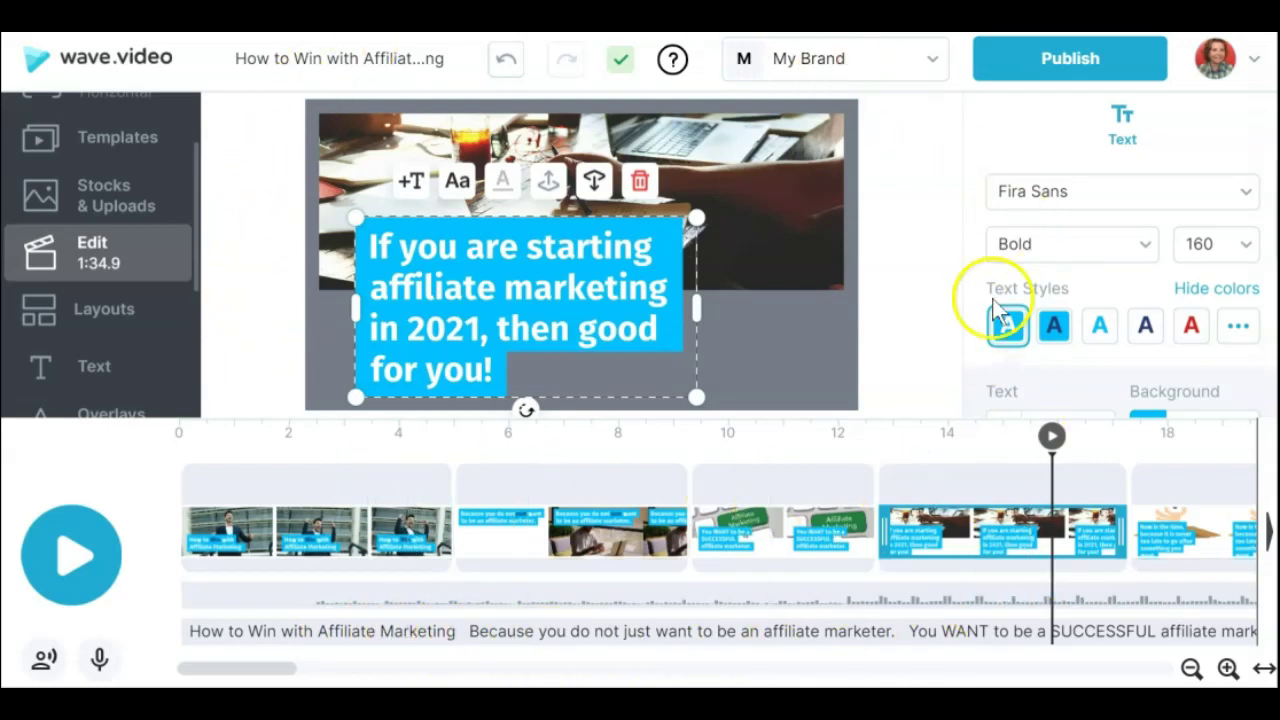
{"action": "double_click", "coordinate": [440, 325]}
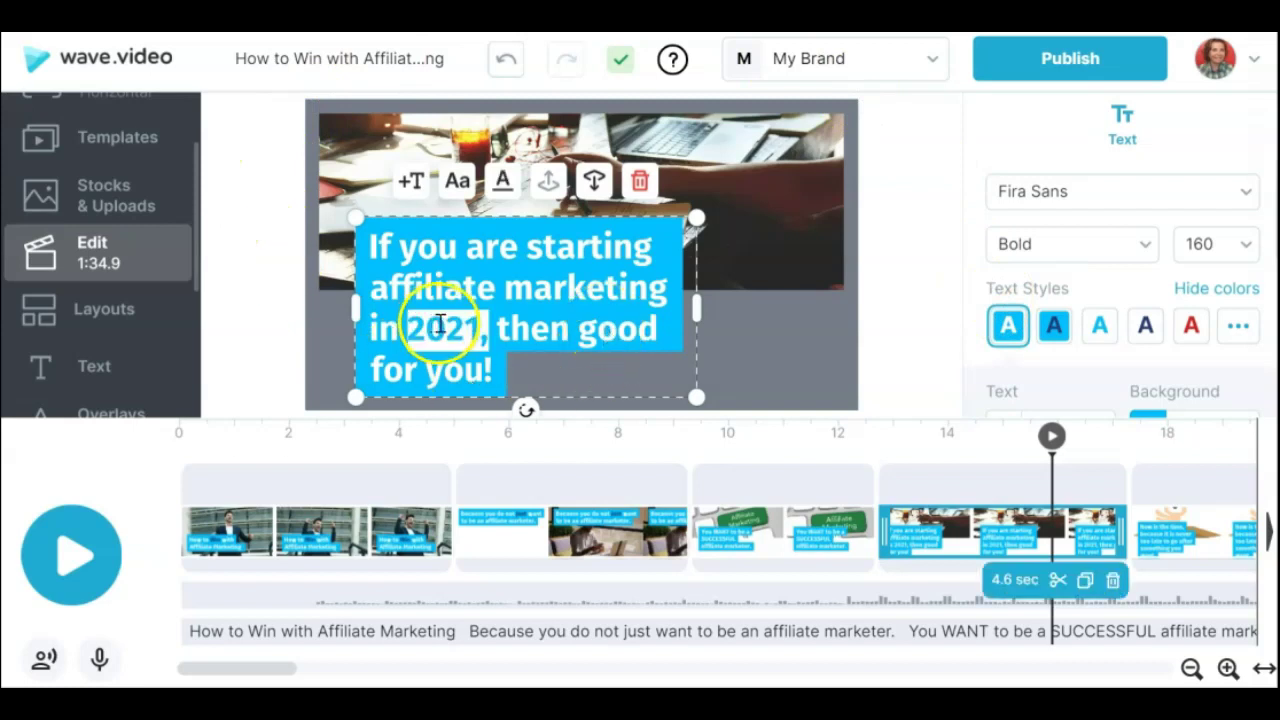
{"action": "left_click", "coordinate": [1055, 326]}
Replace the fourth scene's desk image with the free favorite showing a bearded man in a suit amid falling banknotes.
{"action": "double_click", "coordinate": [758, 199]}
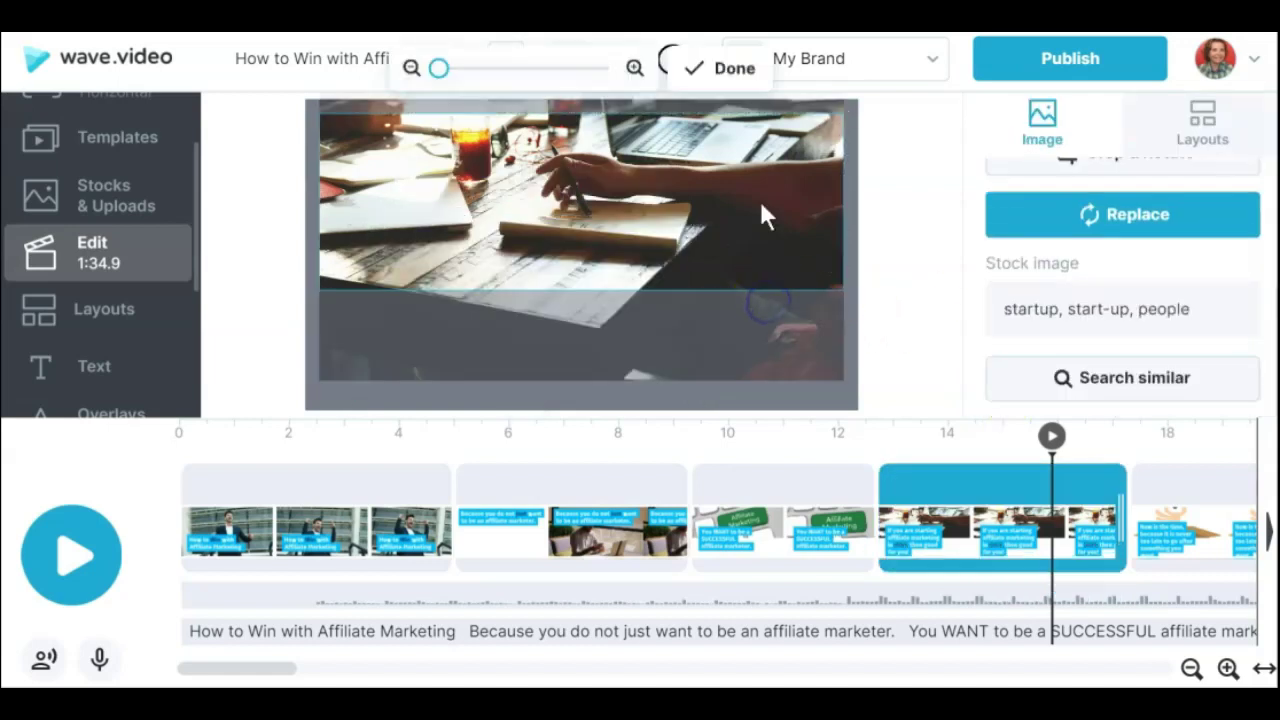
{"action": "left_click", "coordinate": [1160, 216]}
{"action": "left_click", "coordinate": [1094, 277]}
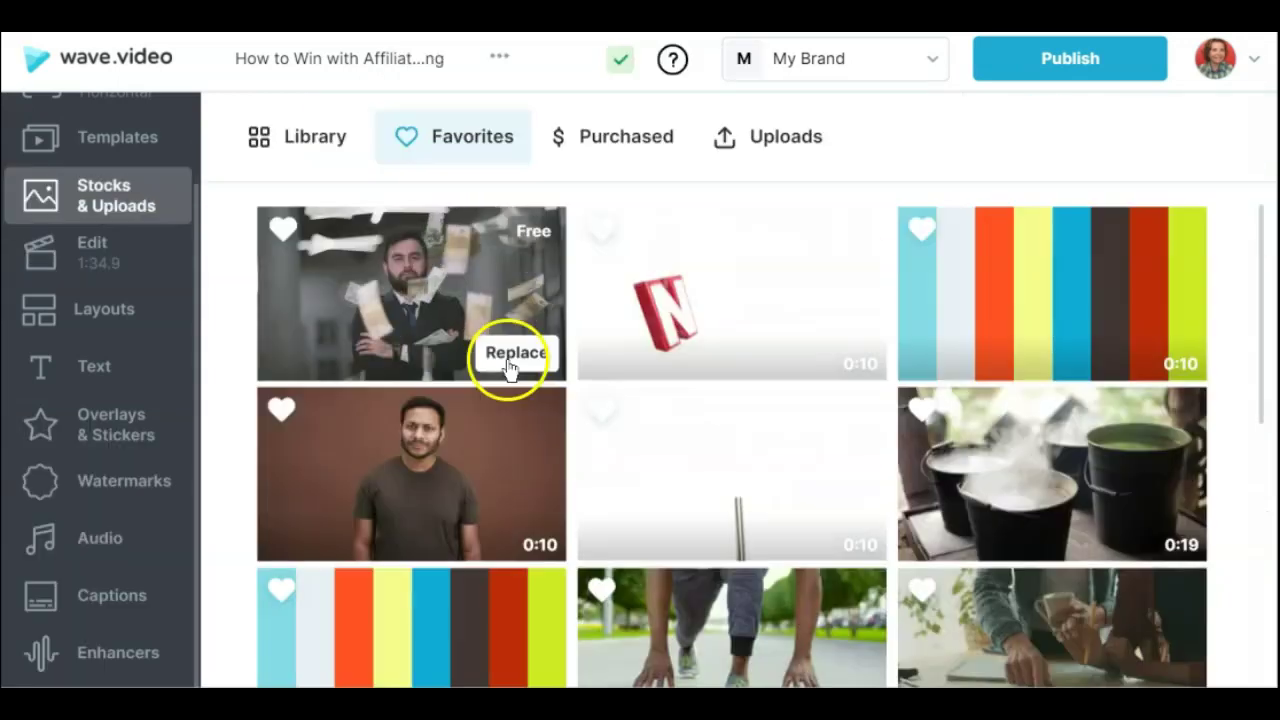
{"action": "left_click", "coordinate": [505, 358]}
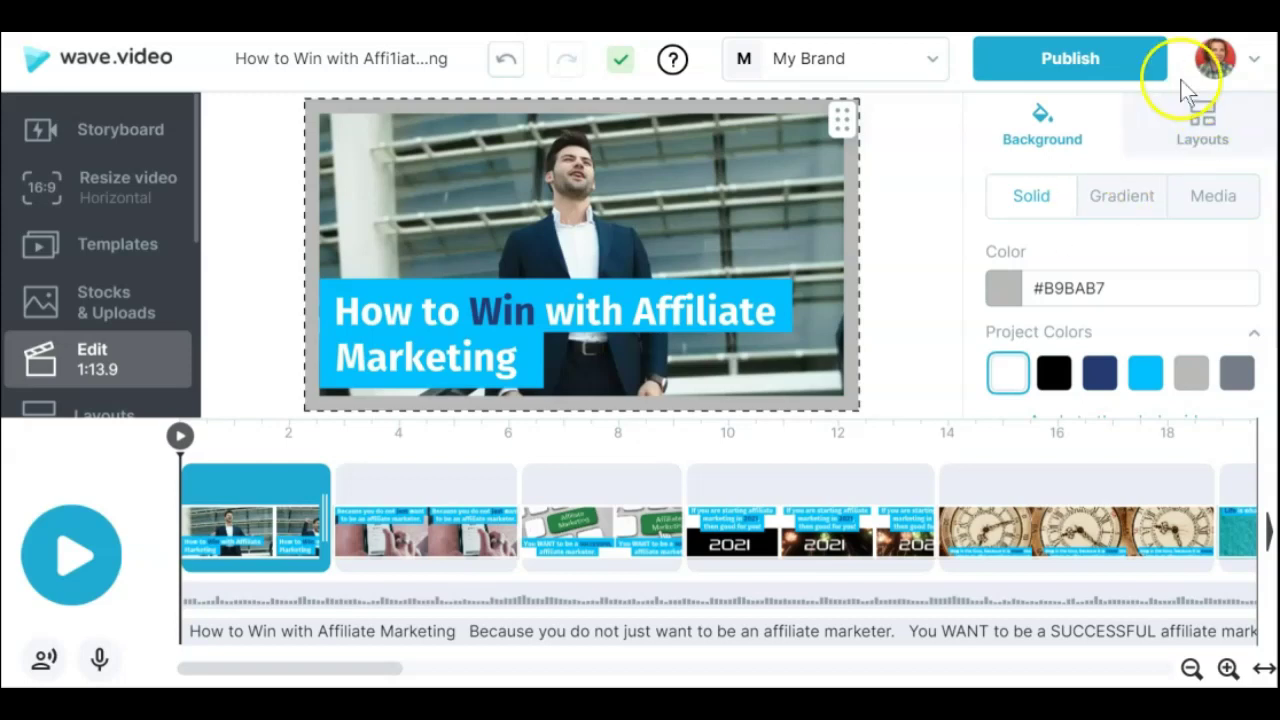
Publish the project as a video, rendering it as a 1080p mp4, and review the download and sharing options.
{"action": "left_click", "coordinate": [1080, 64]}
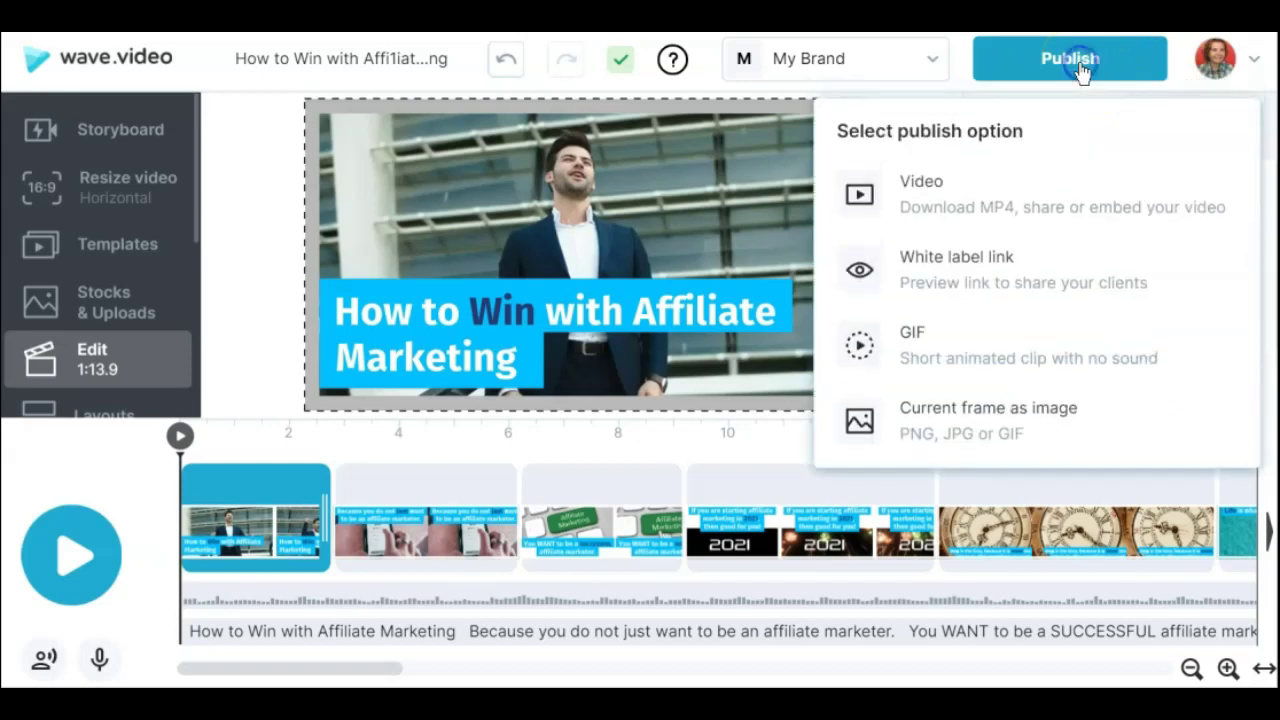
{"action": "left_click", "coordinate": [946, 212]}
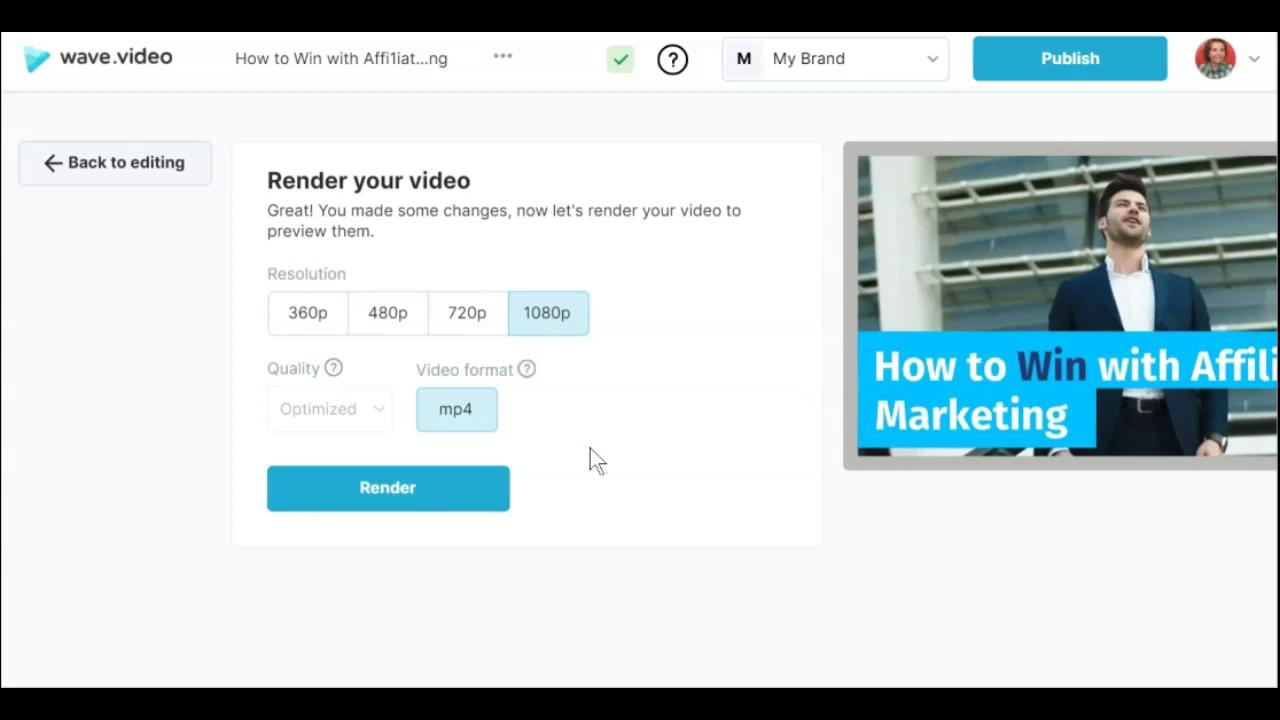
{"action": "left_click", "coordinate": [415, 492]}
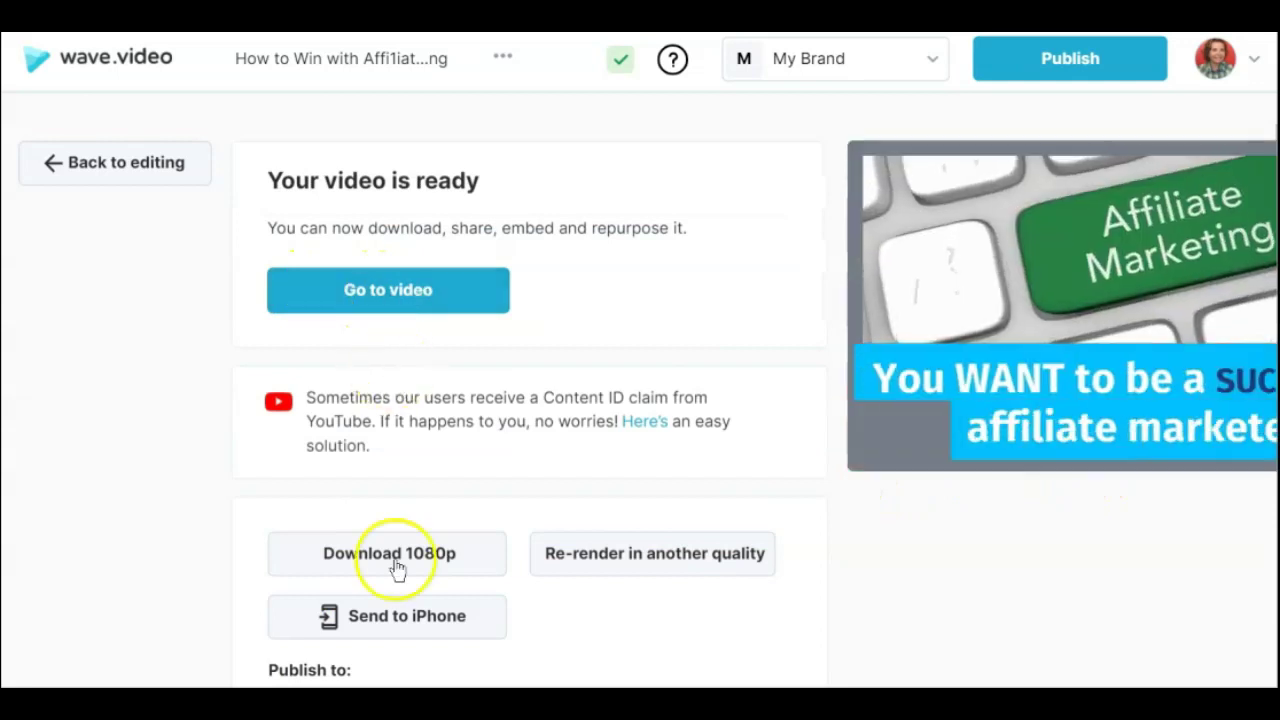
{"action": "scroll", "coordinate": [643, 577], "scroll_direction": "down", "scroll_amount": 2}
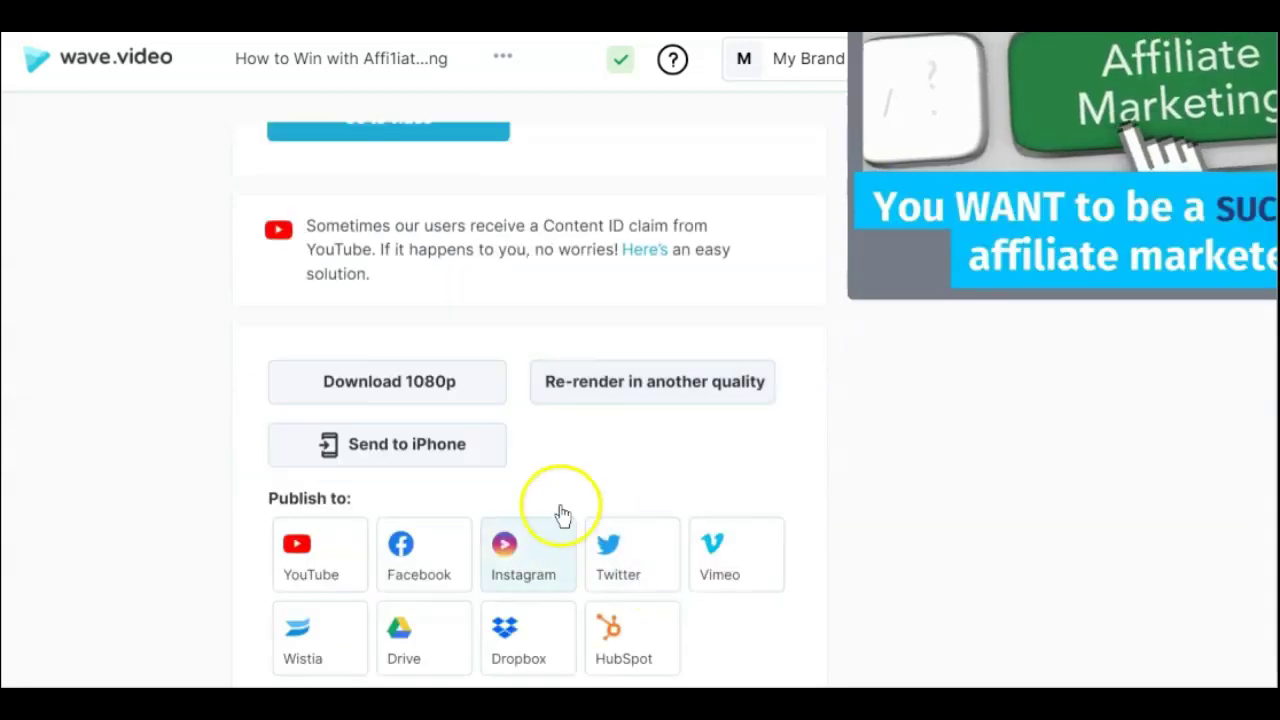
{"action": "scroll", "coordinate": [650, 483], "scroll_direction": "down", "scroll_amount": 1}
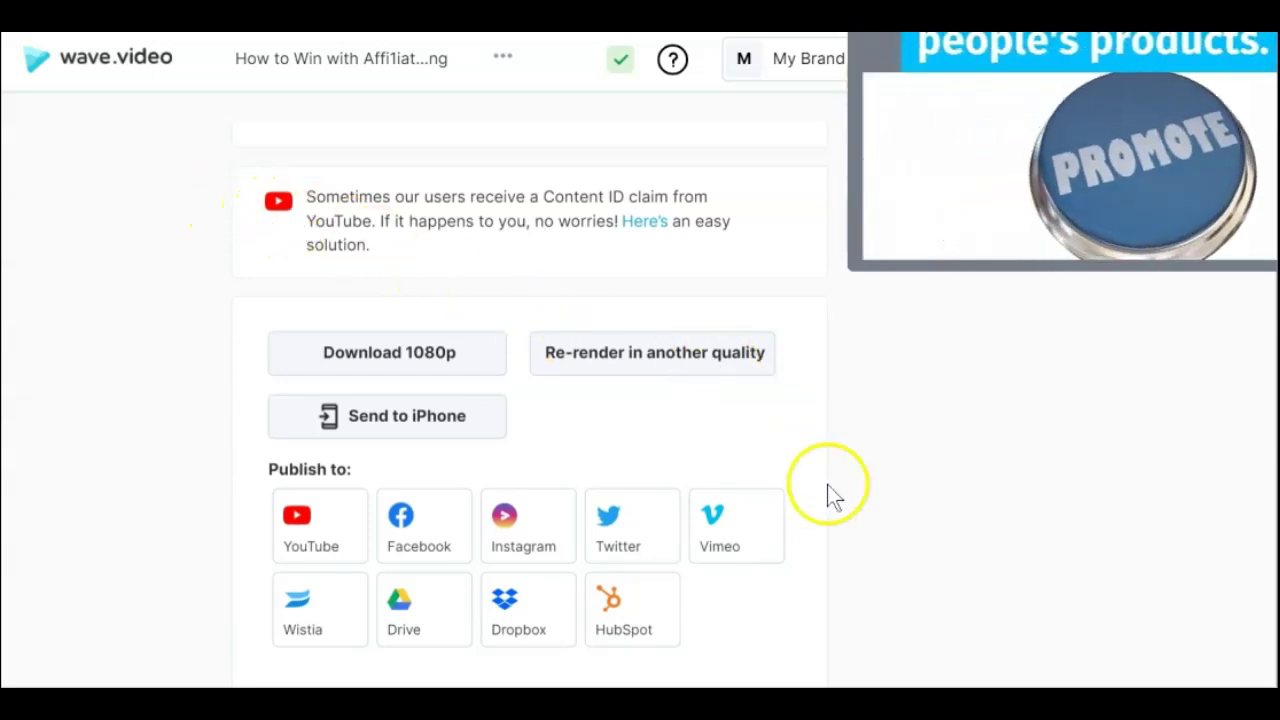
{"action": "scroll", "coordinate": [830, 485], "scroll_direction": "up", "scroll_amount": 2}
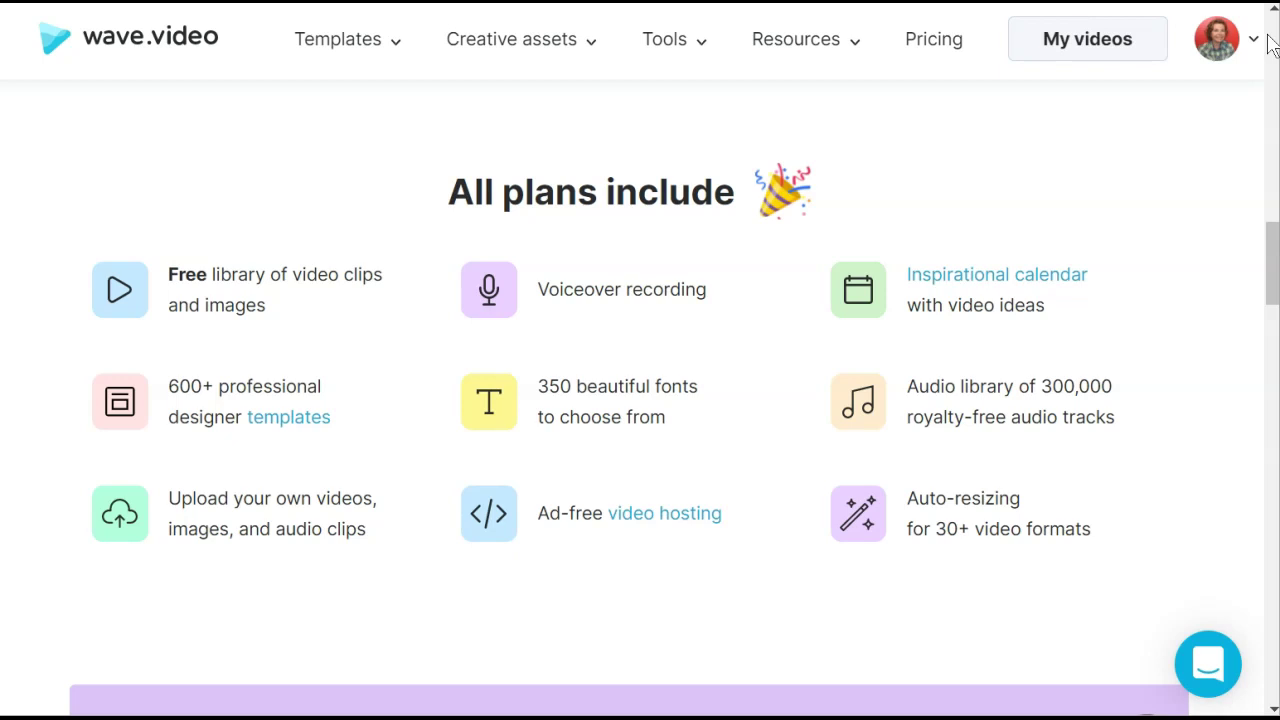
Examine the wave.video pricing page, comparing annual and monthly billing and the features of the Free, Creator and Business plans.
{"action": "scroll", "coordinate": [1193, 306], "scroll_direction": "up", "scroll_amount": 1}
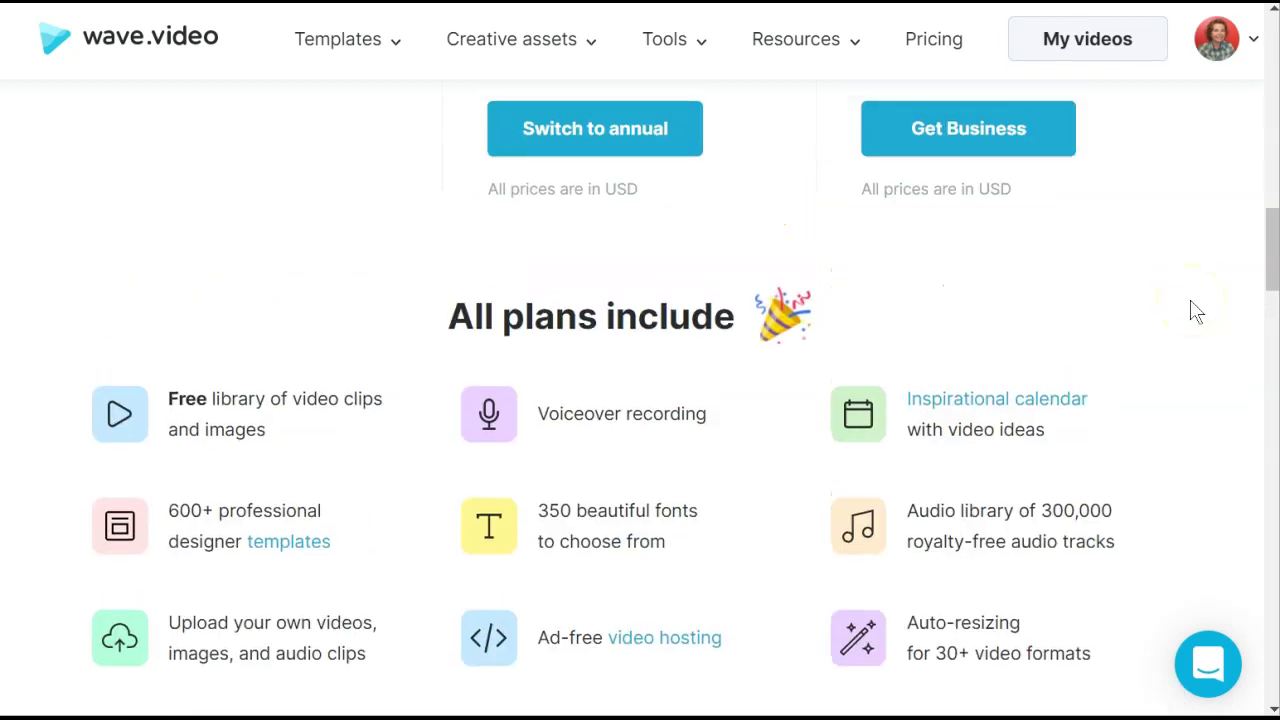
{"action": "scroll", "coordinate": [1197, 311], "scroll_direction": "up", "scroll_amount": 1}
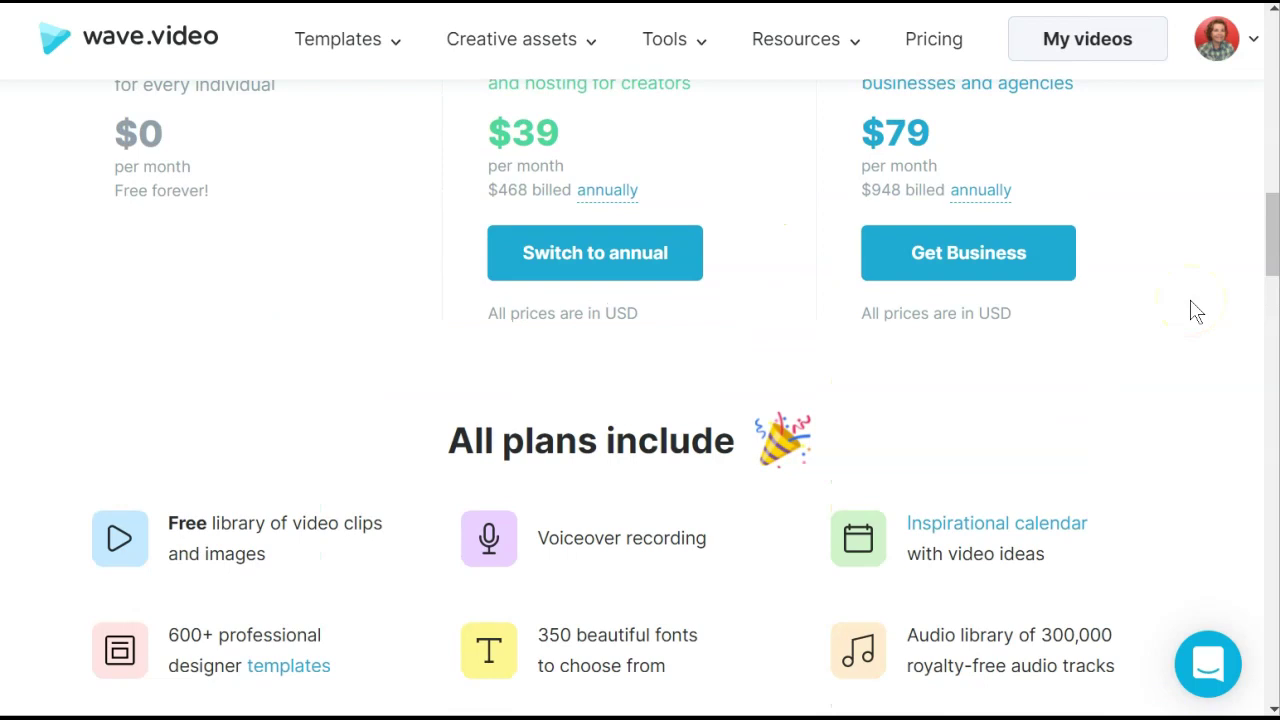
{"action": "scroll", "coordinate": [1197, 311], "scroll_direction": "up", "scroll_amount": 1}
{"action": "left_click", "coordinate": [1180, 308]}
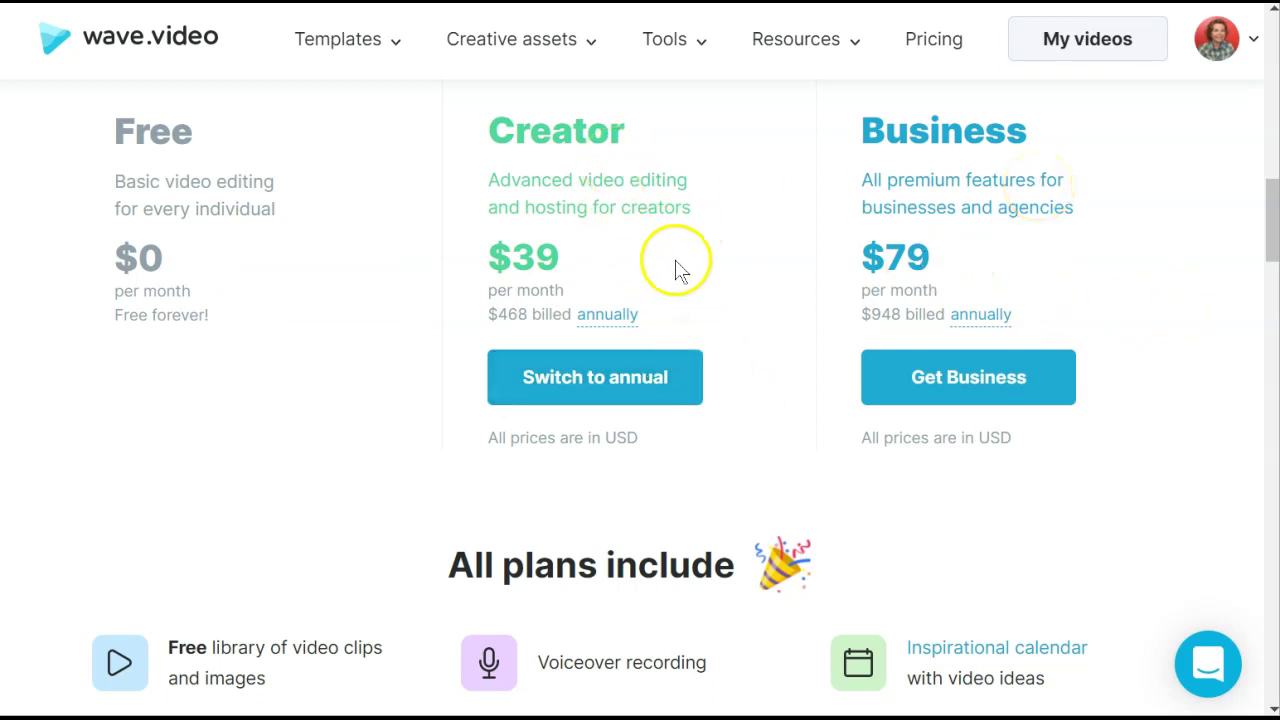
{"action": "left_click", "coordinate": [607, 316]}
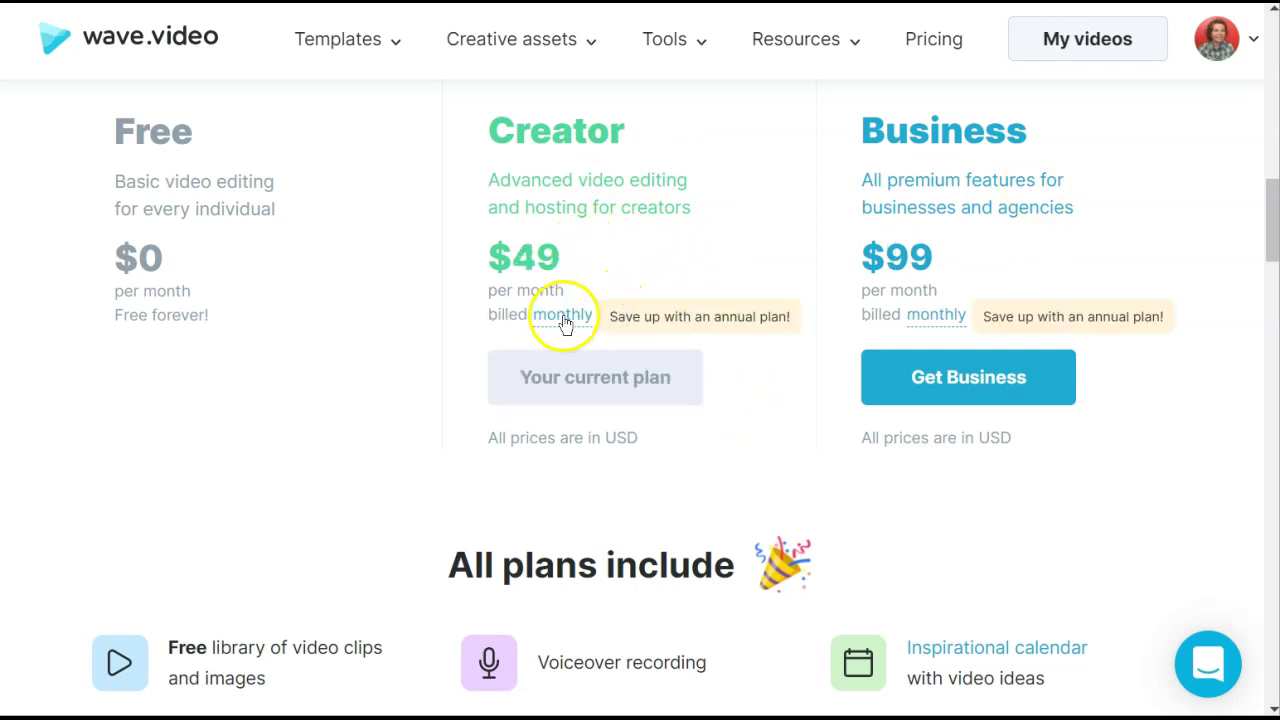
{"action": "left_click", "coordinate": [563, 318]}
{"action": "scroll", "coordinate": [714, 335], "scroll_direction": "up", "scroll_amount": 2}
{"action": "scroll", "coordinate": [714, 335], "scroll_direction": "up", "scroll_amount": 4}
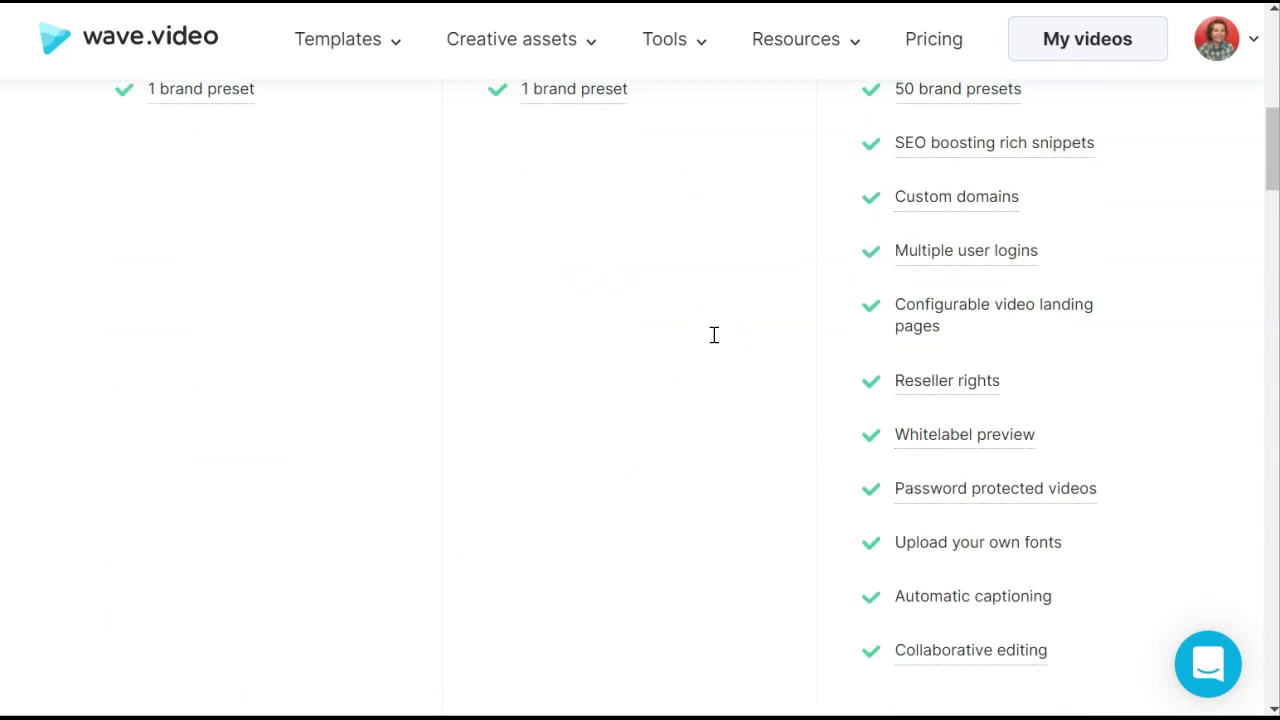
{"action": "scroll", "coordinate": [714, 335], "scroll_direction": "up", "scroll_amount": 6}
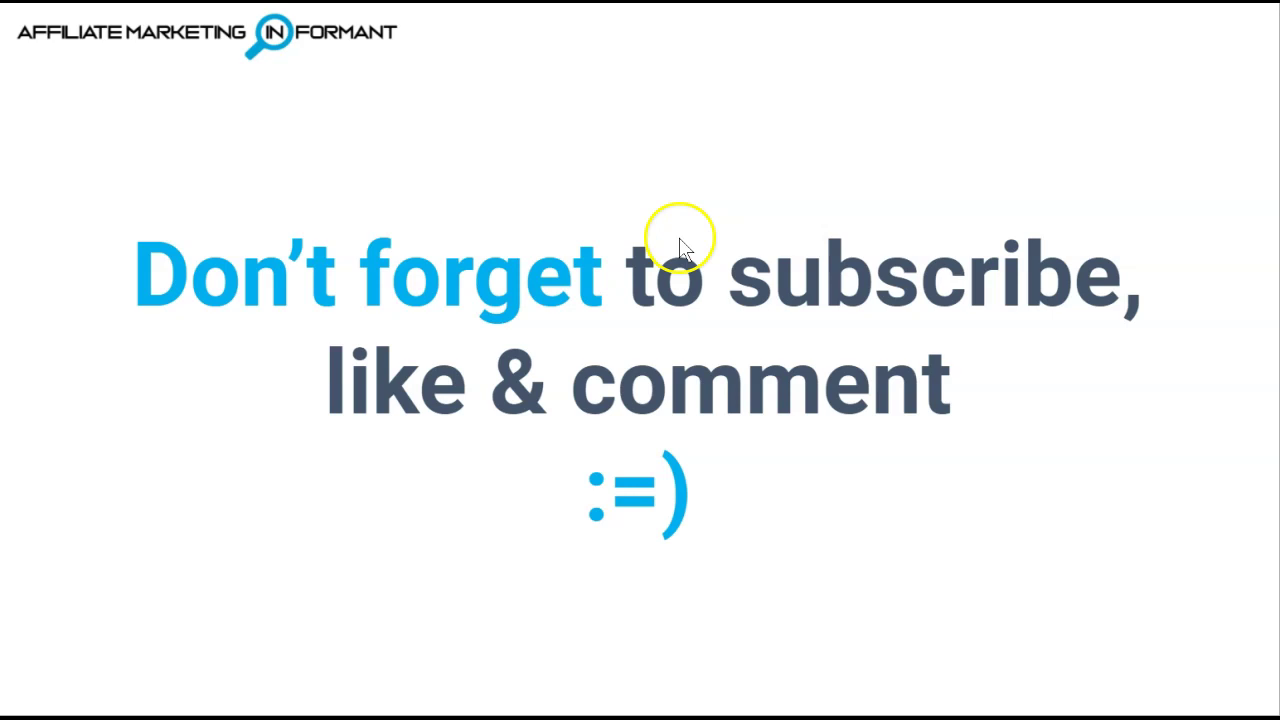
{"action": "left_click", "coordinate": [680, 248]}
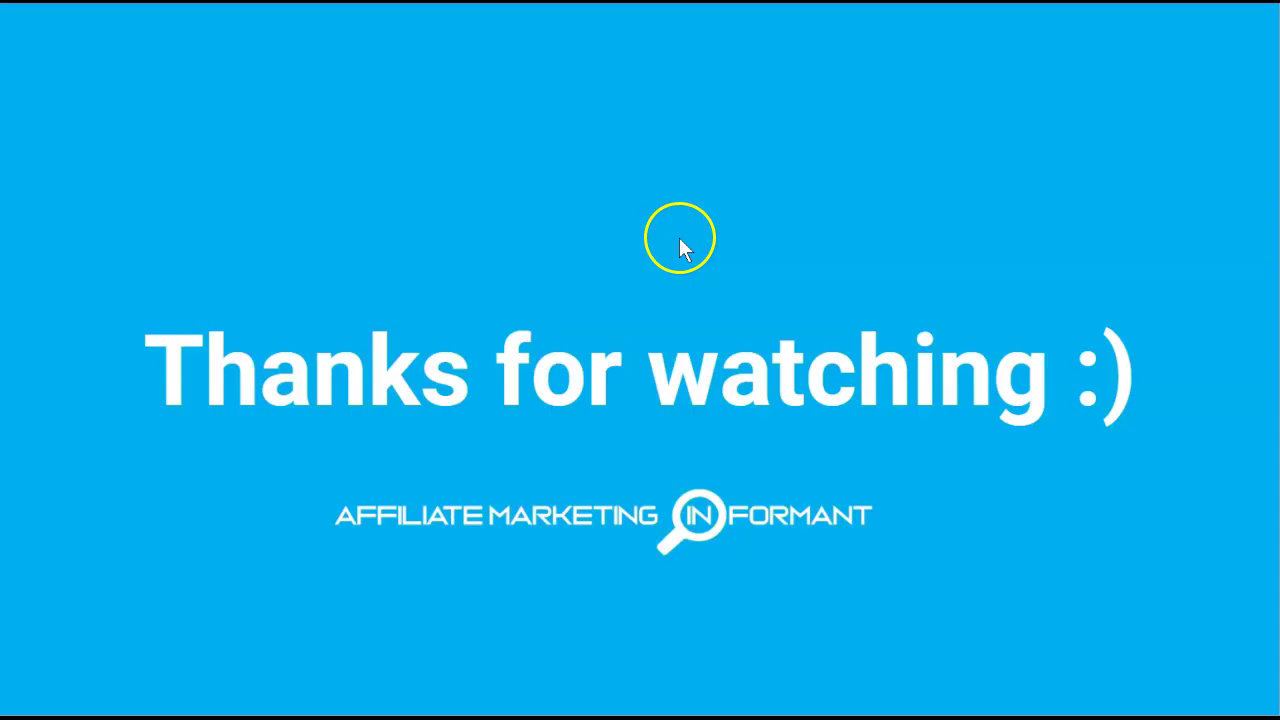